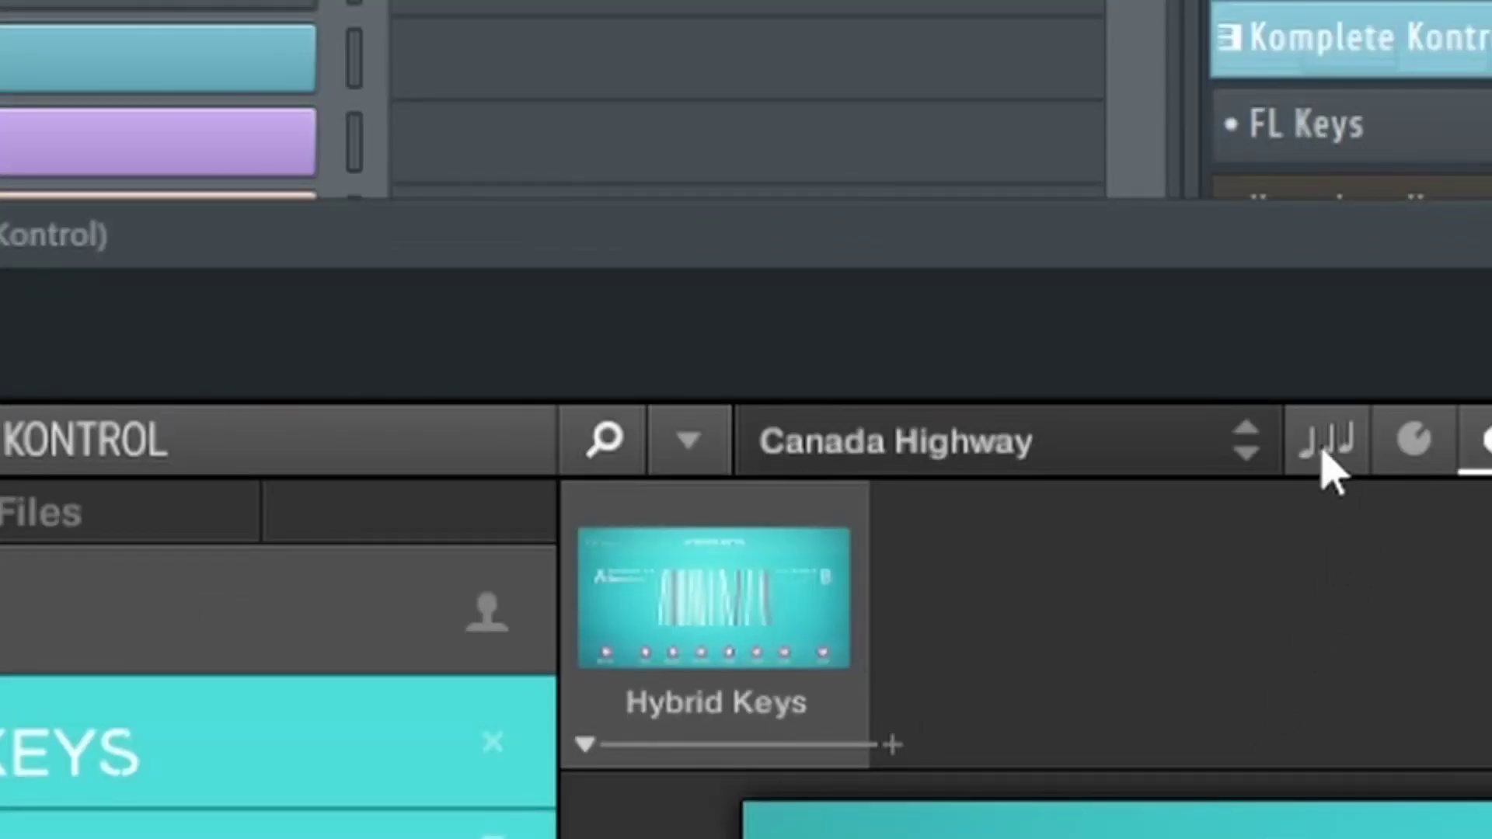
# Show Komplete Kontrol's Smart Play panel and enable the C Main Major scale in Mapped mode.
pyautogui.click(1327, 467)
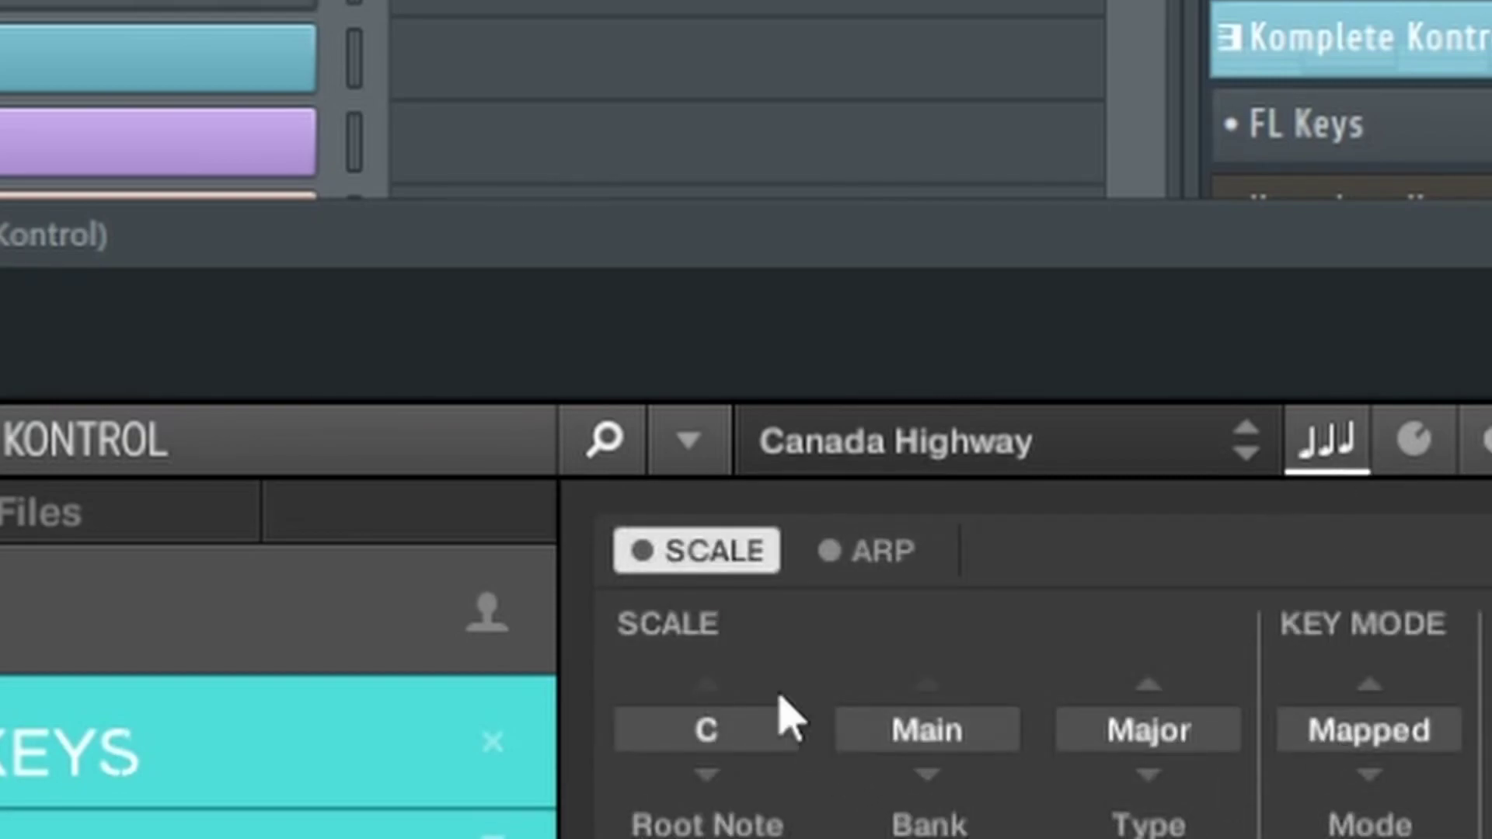
pyautogui.click(655, 556)
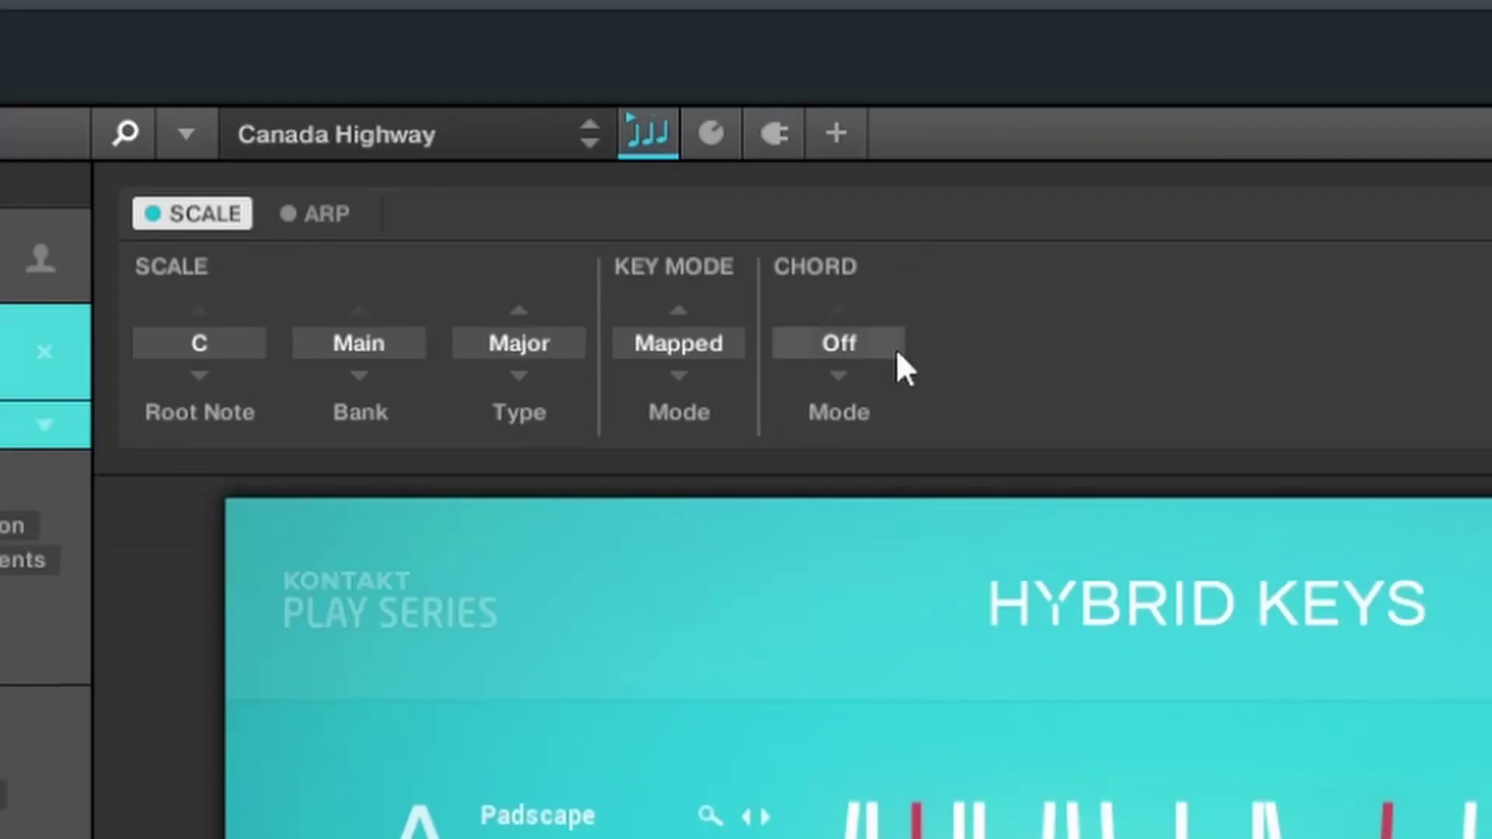
# Set the Smart Play chord mode to Chord Set with type Maj 1, then shift the plugin window down.
pyautogui.click(841, 342)
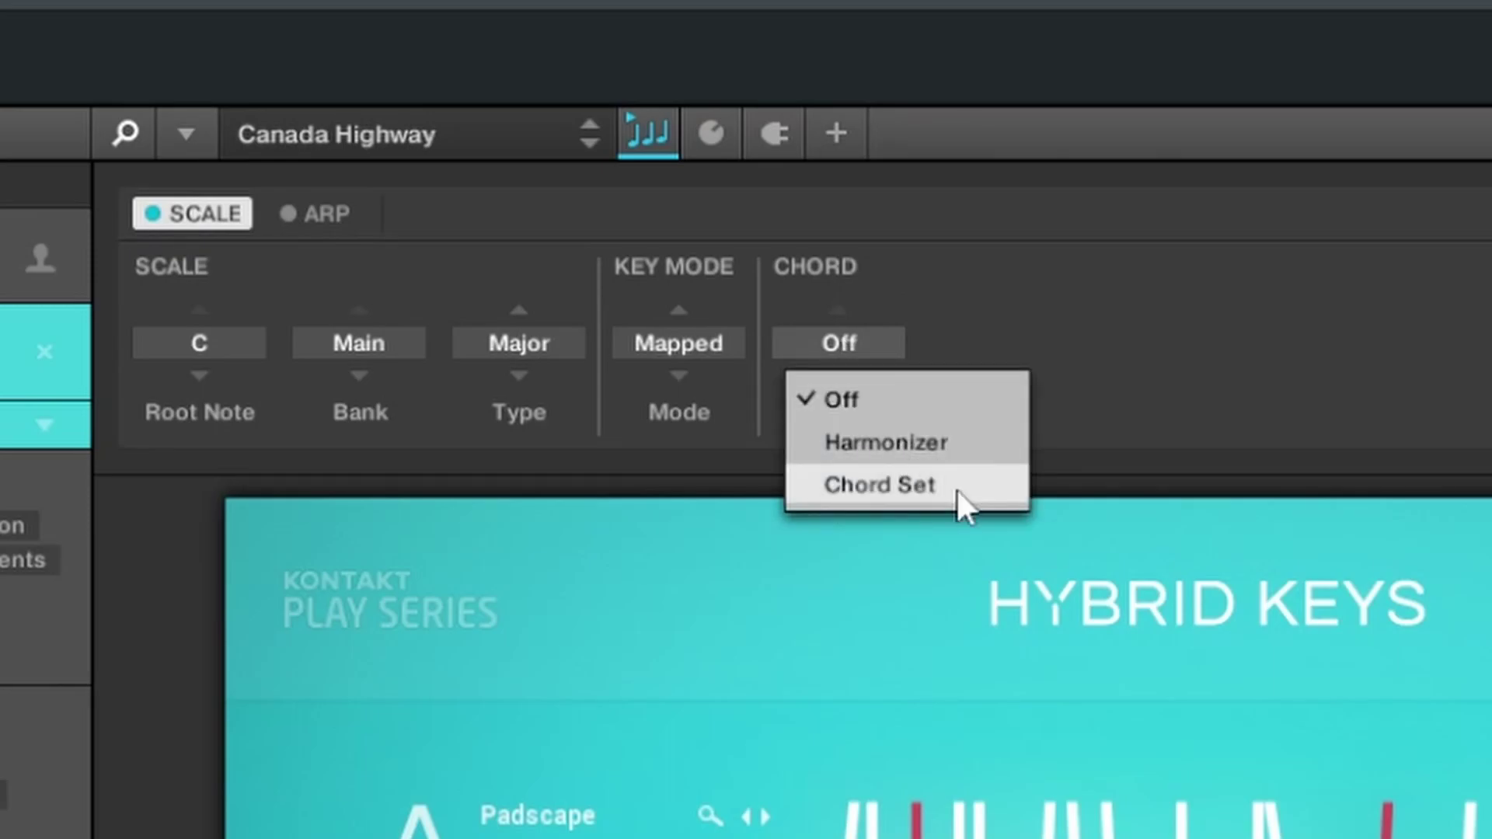
pyautogui.click(902, 498)
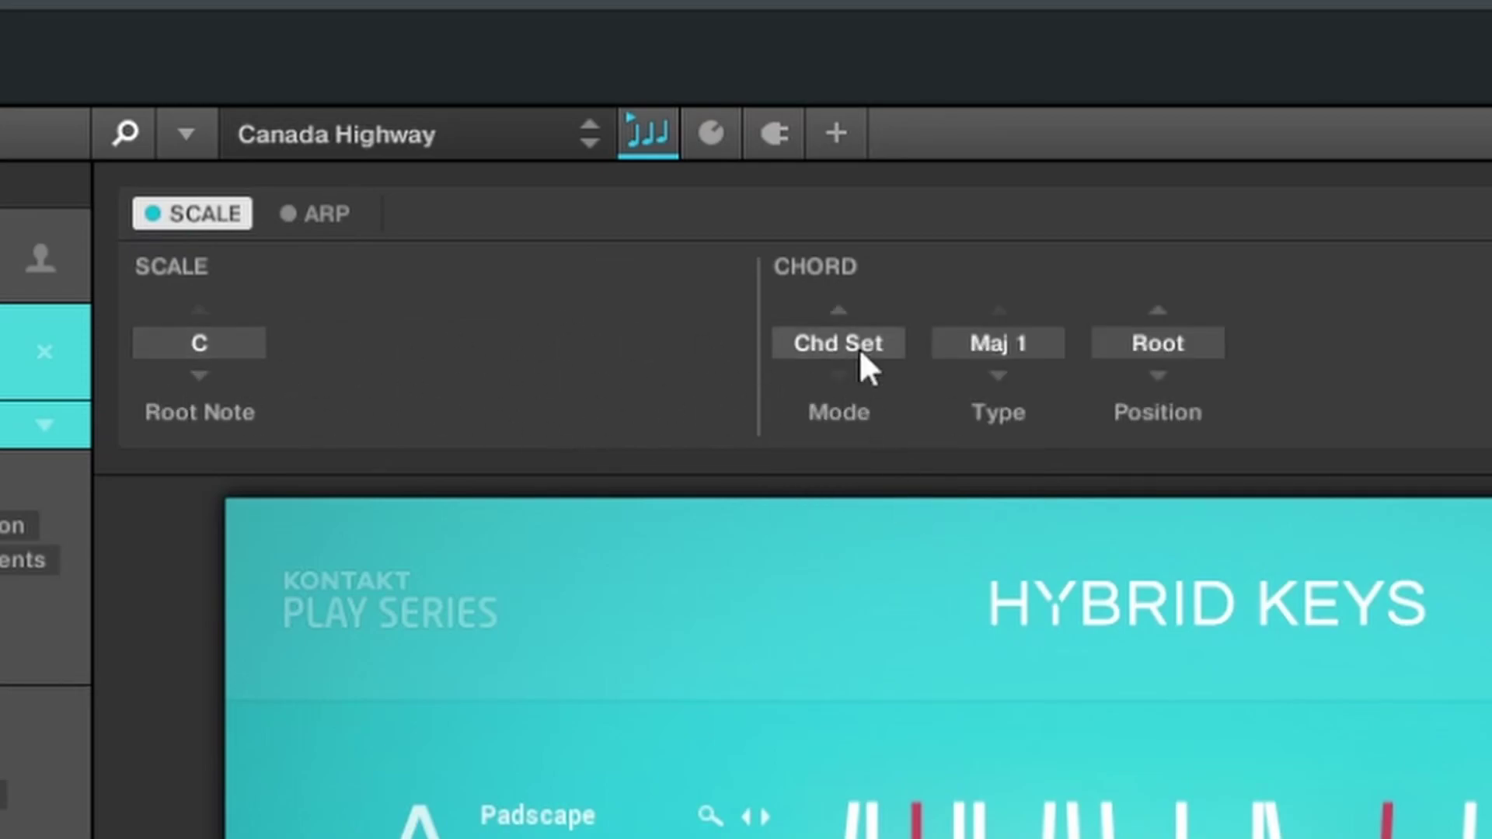
pyautogui.click(1002, 345)
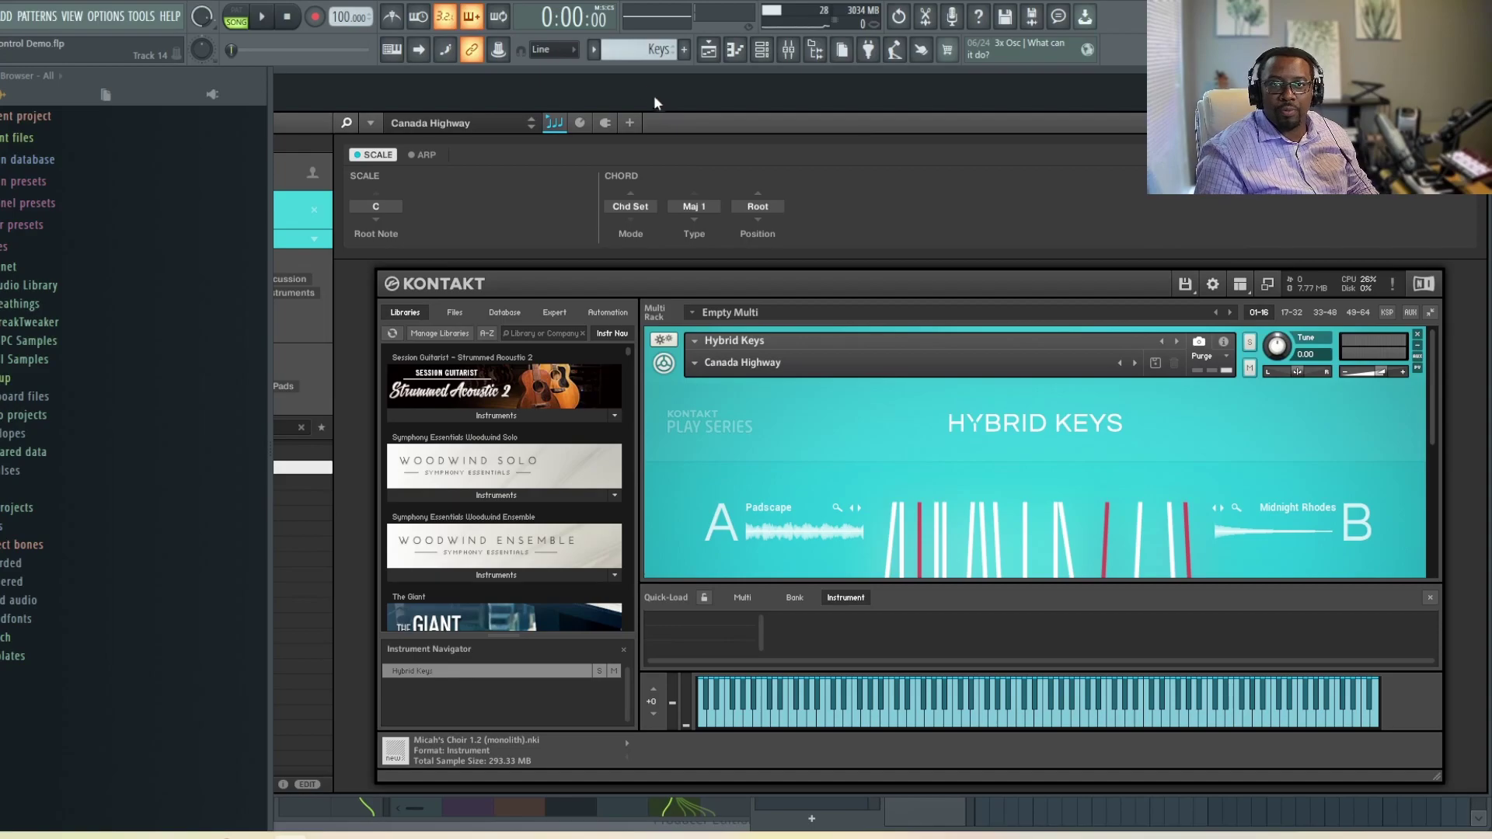
pyautogui.moveTo(647, 79); pyautogui.dragTo(684, 186)
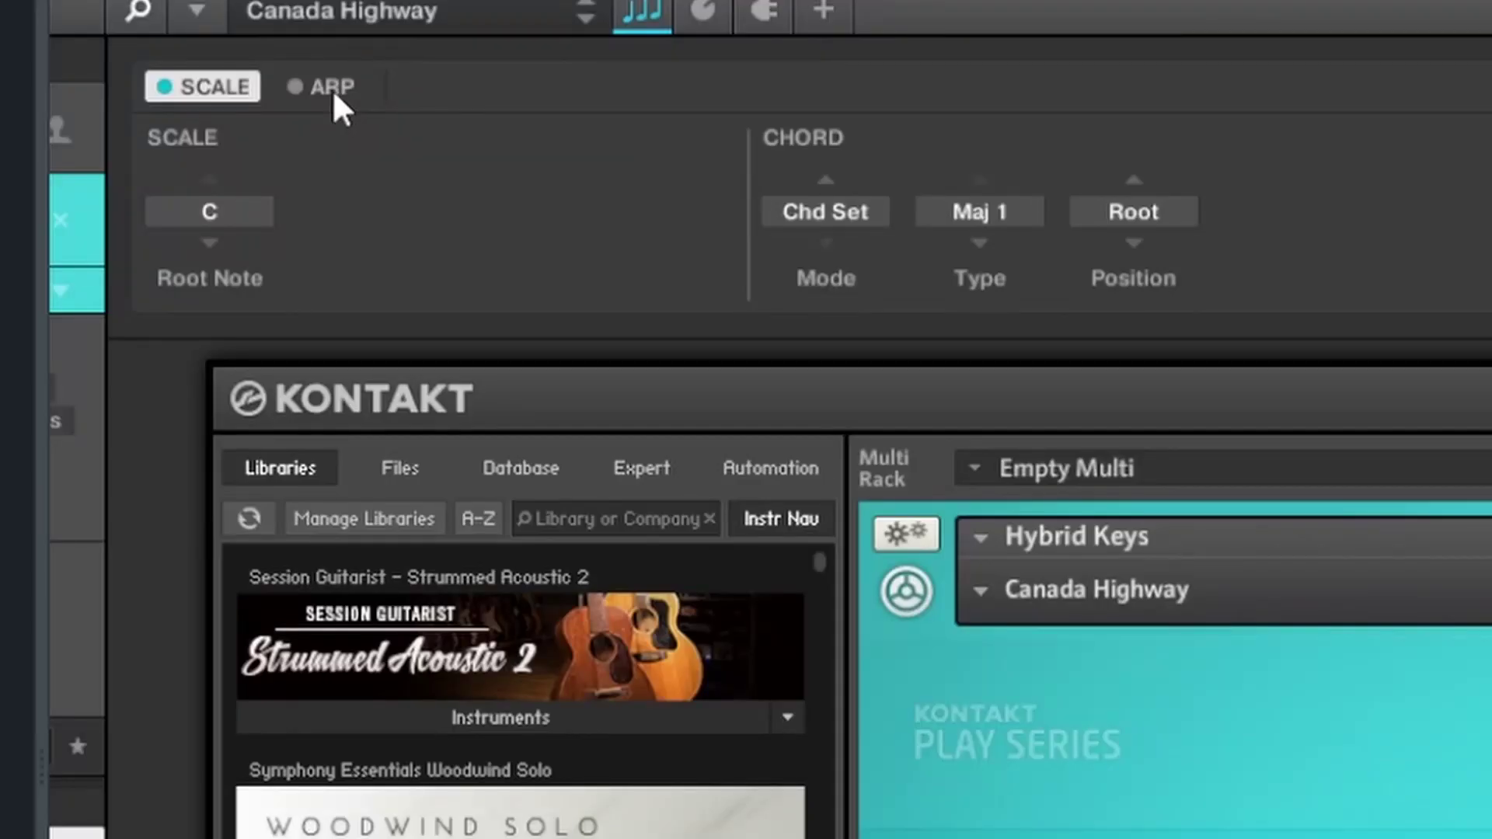
# Turn on the arpeggiator, set its mode to Note Repeat, and check the 1/16 rate.
pyautogui.click(333, 89)
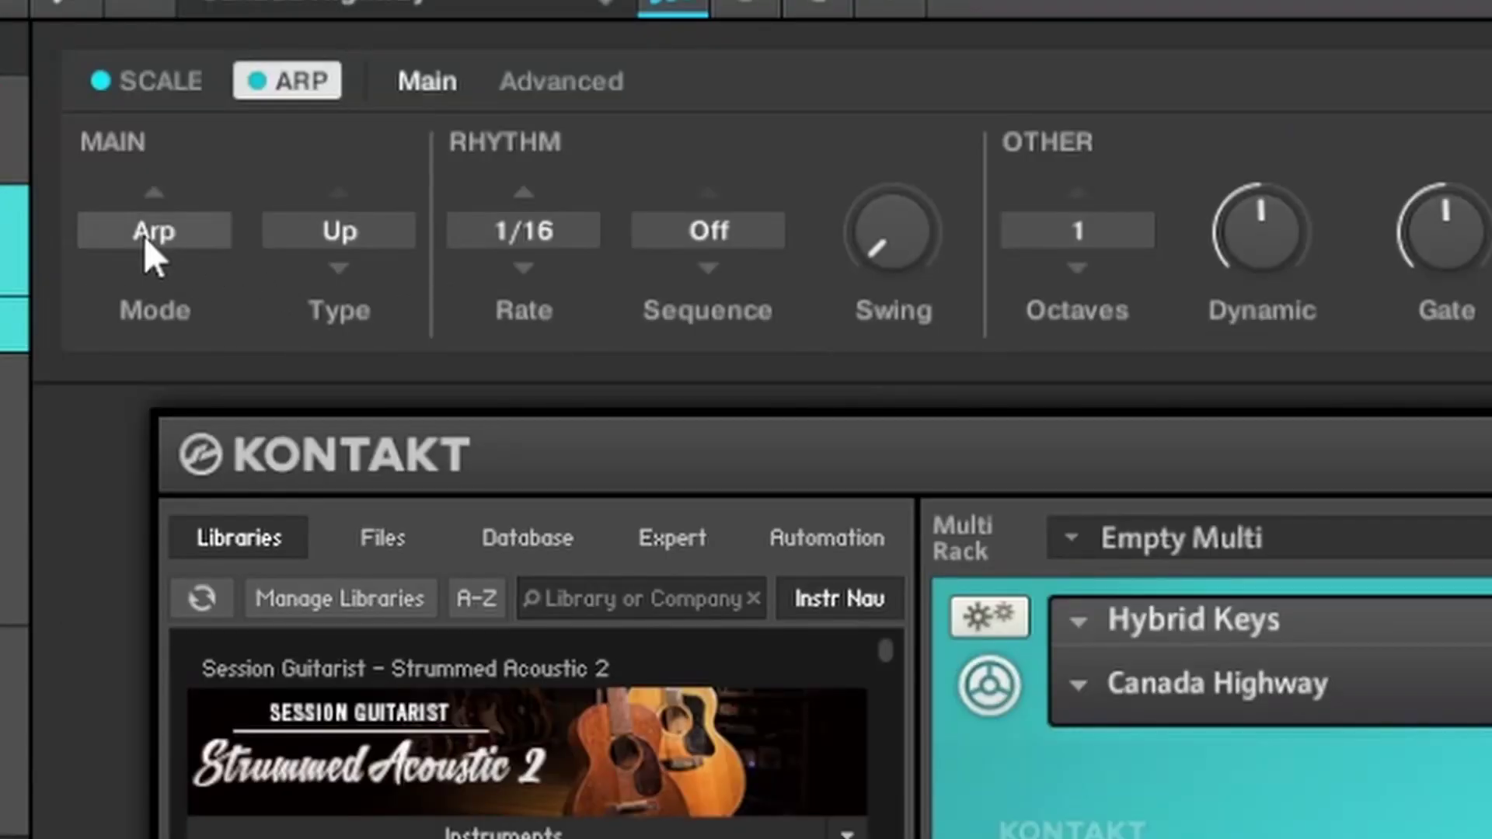
pyautogui.click(337, 220)
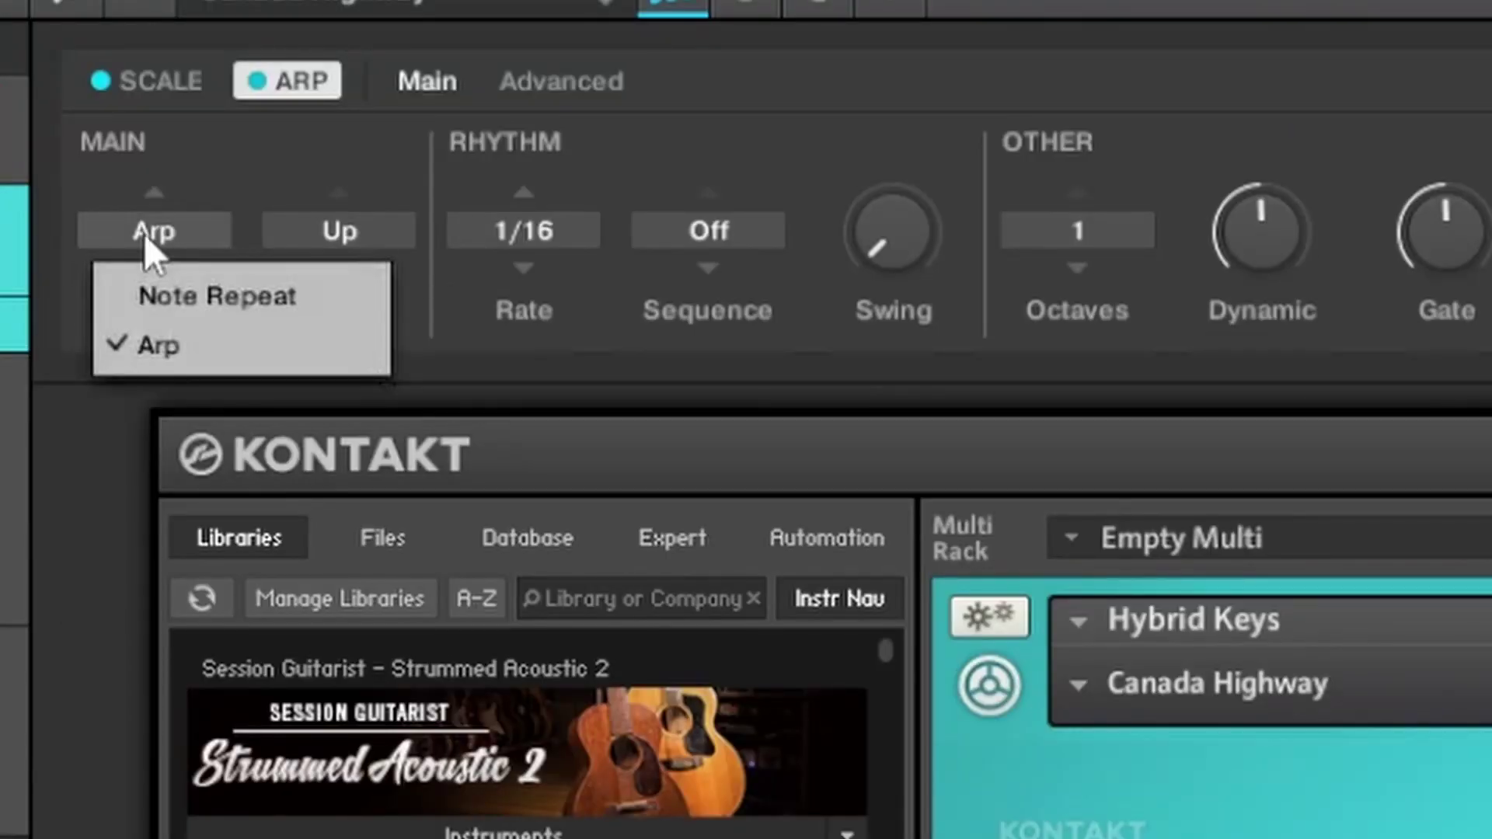
pyautogui.click(1106, 240)
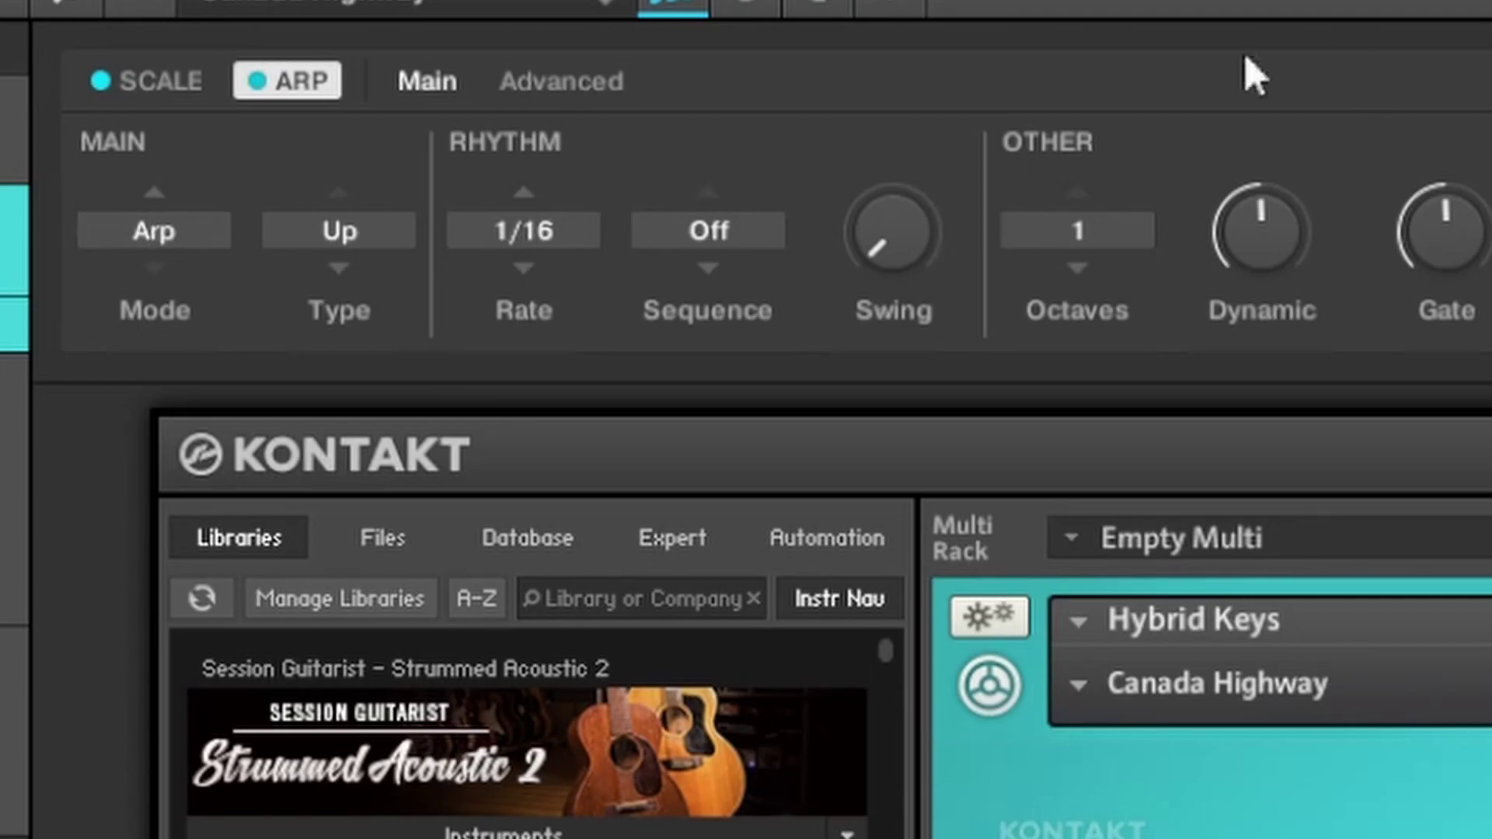
pyautogui.click(194, 233)
pyautogui.click(208, 295)
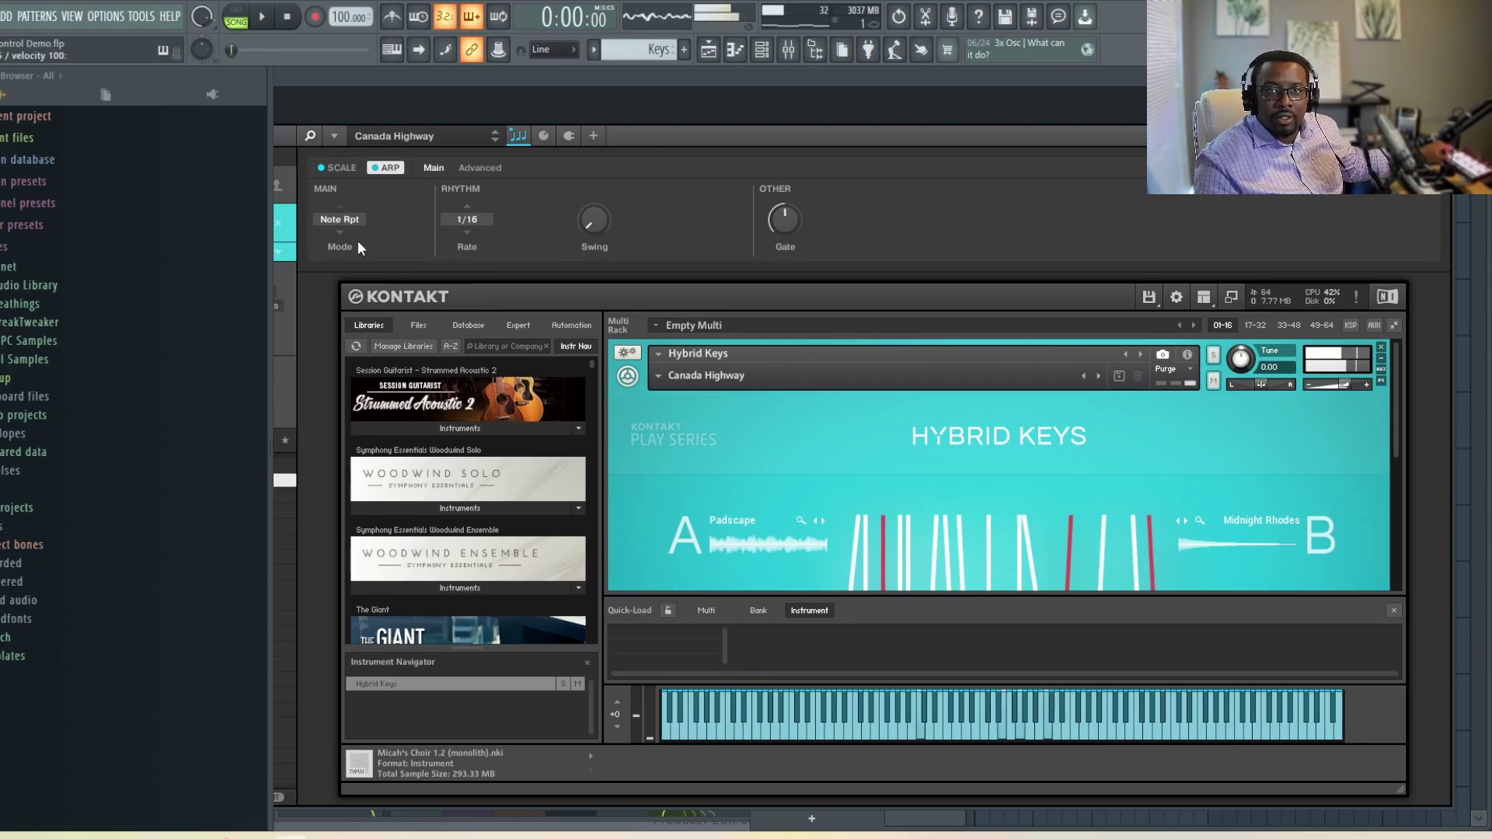
pyautogui.click(468, 221)
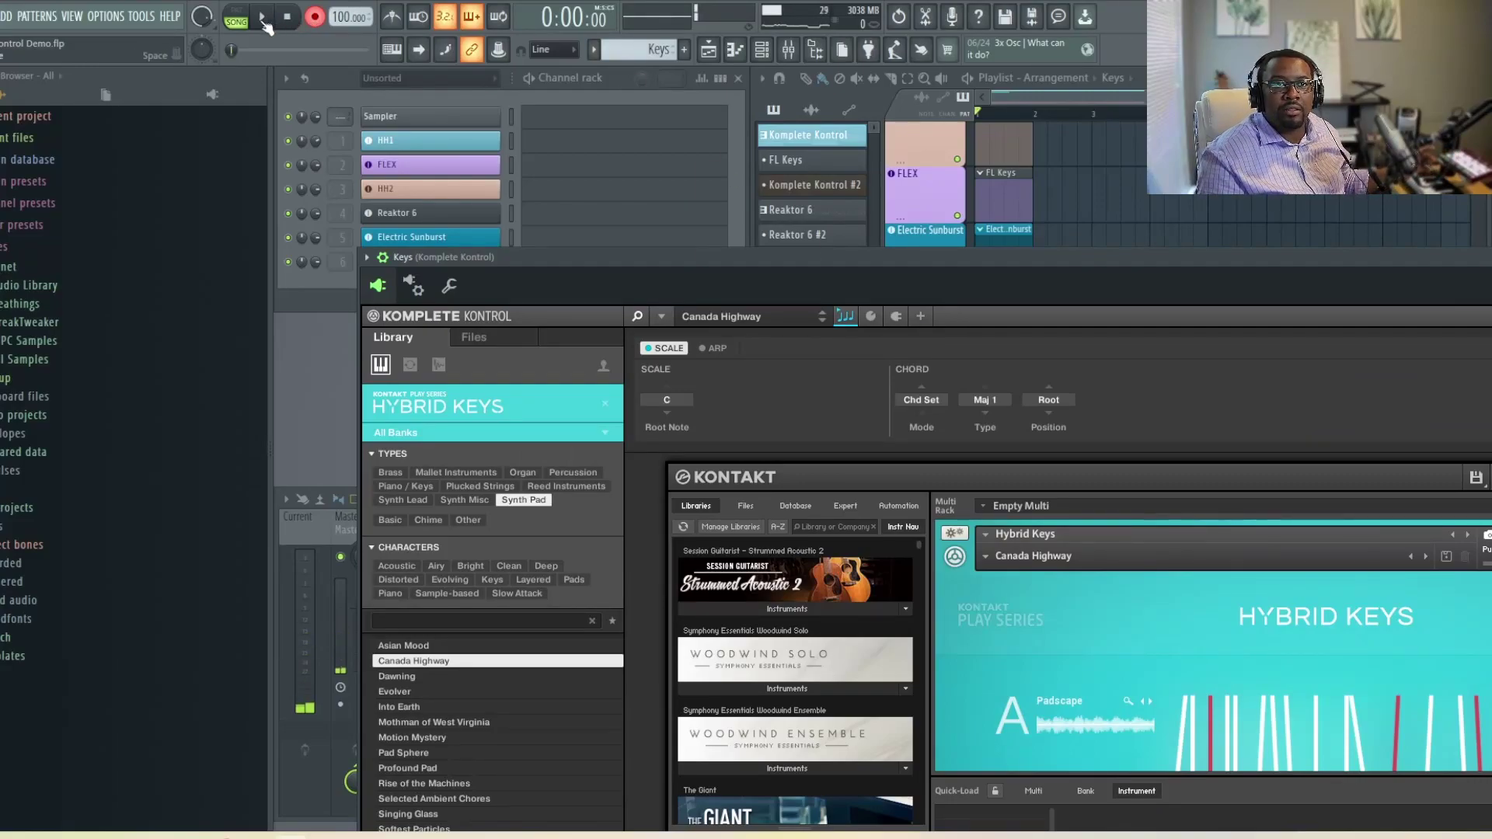
# Record about eight seconds of played chords on the Keys channel, then stop at 0:00:00.
pyautogui.click(264, 23)
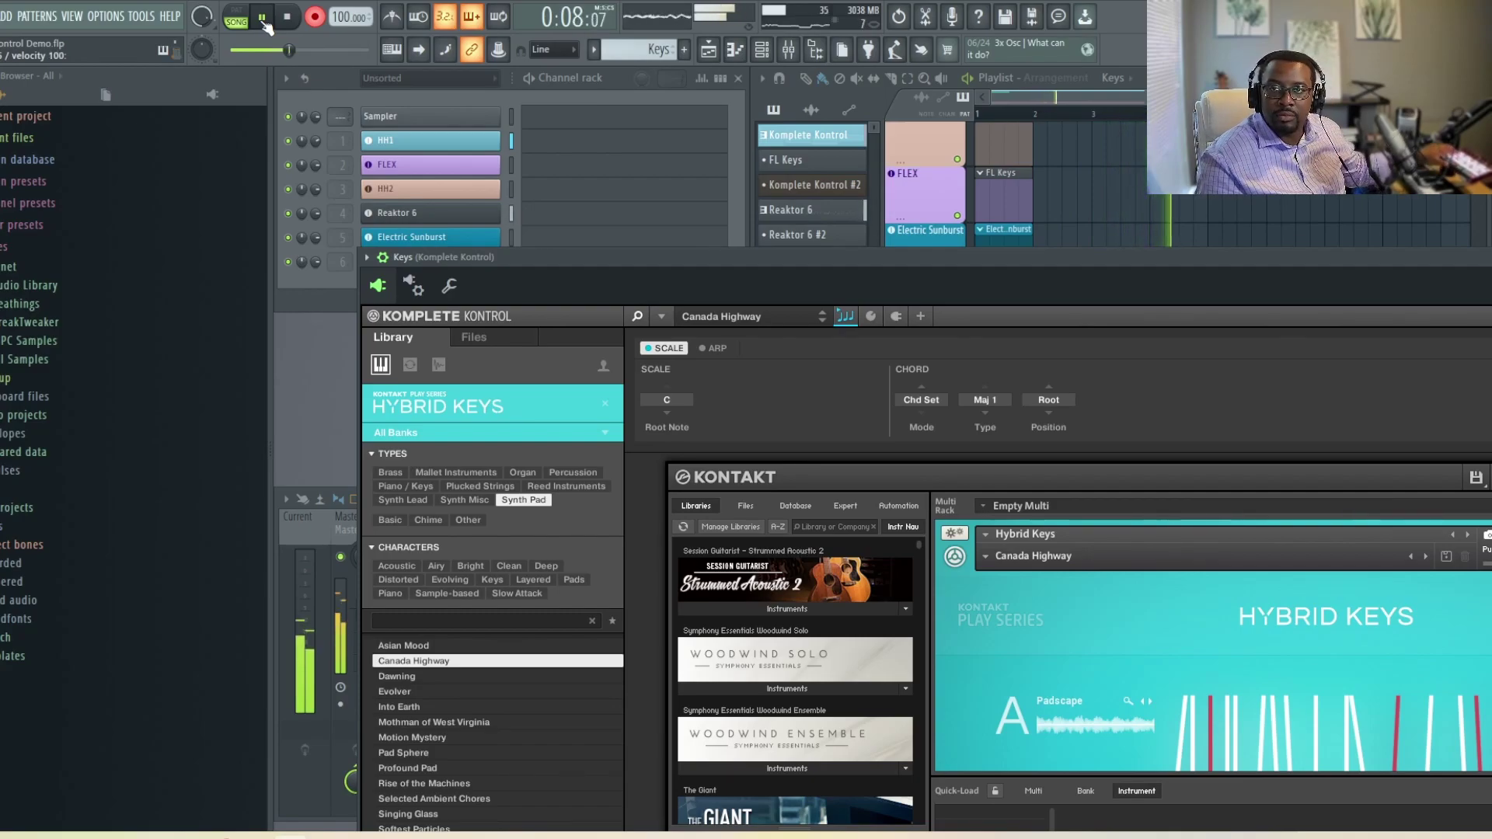
pyautogui.click(290, 24)
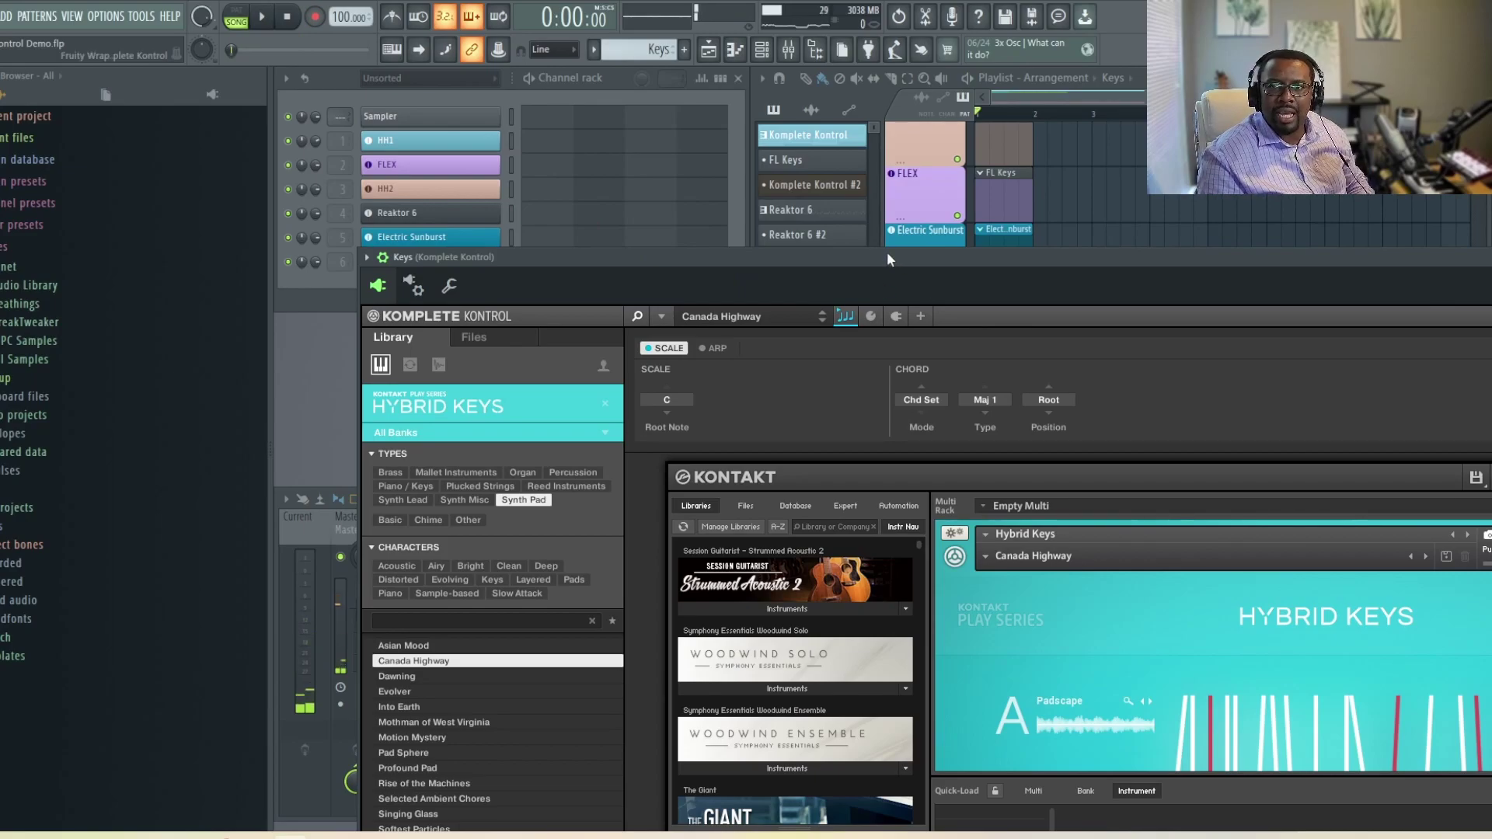
# Inspect the recorded Keys notes in the piano roll, add a short A6 note, then close it.
pyautogui.moveTo(887, 252); pyautogui.dragTo(883, 305)
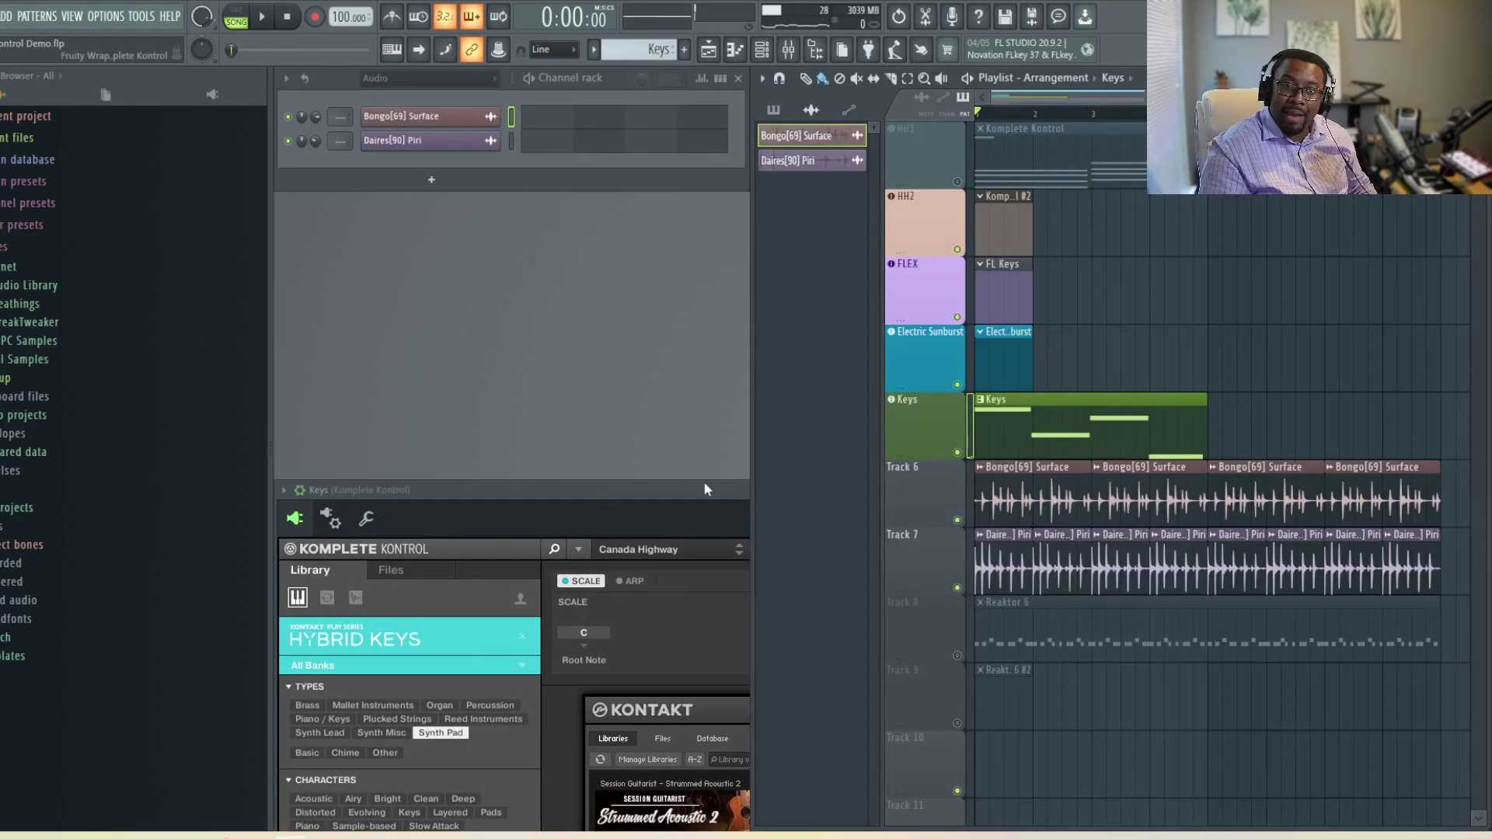
pyautogui.doubleClick(1104, 432)
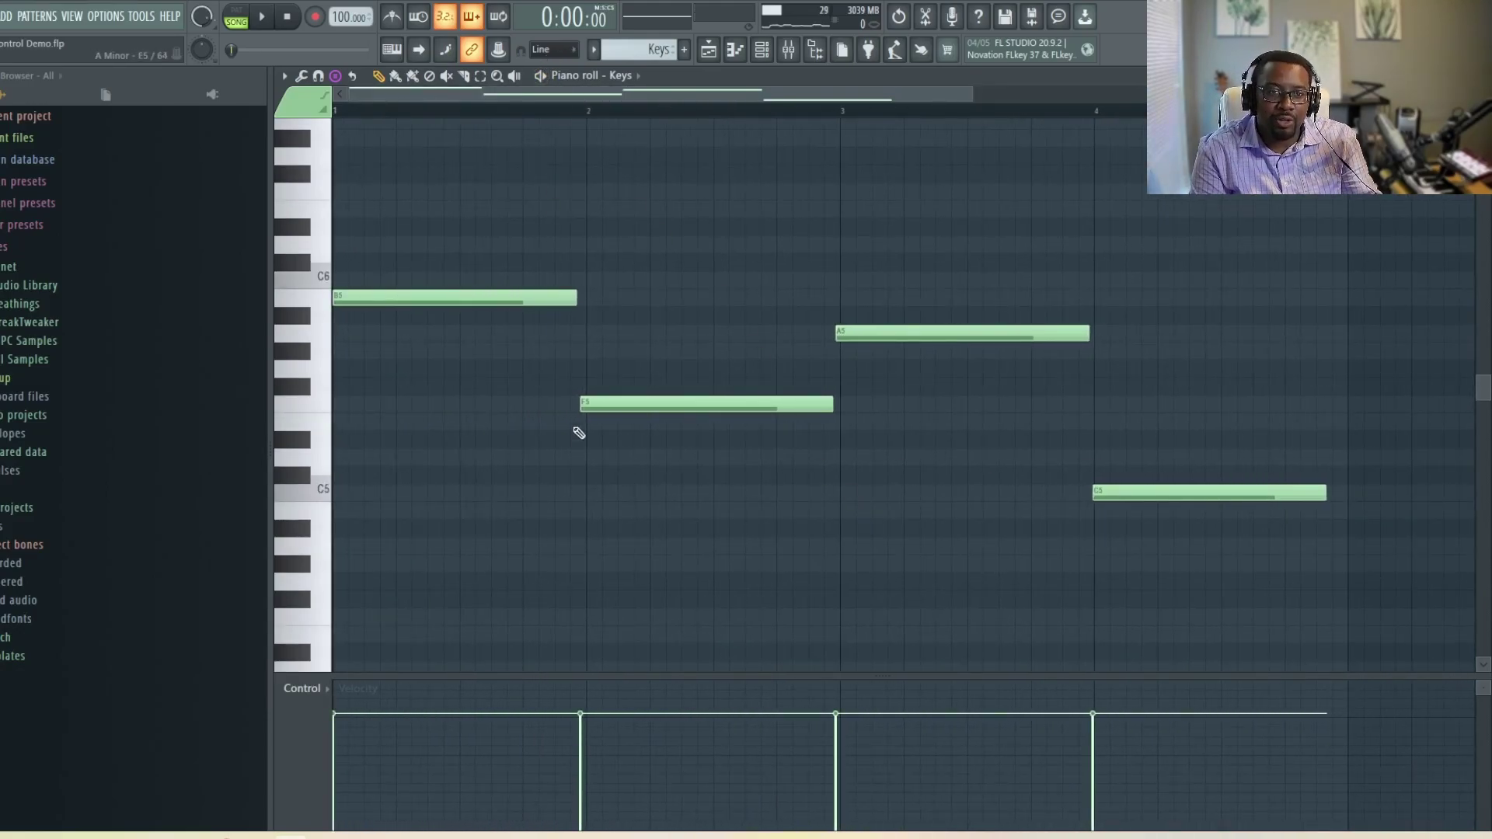
pyautogui.scroll(3, 544, 350)
pyautogui.click(532, 280)
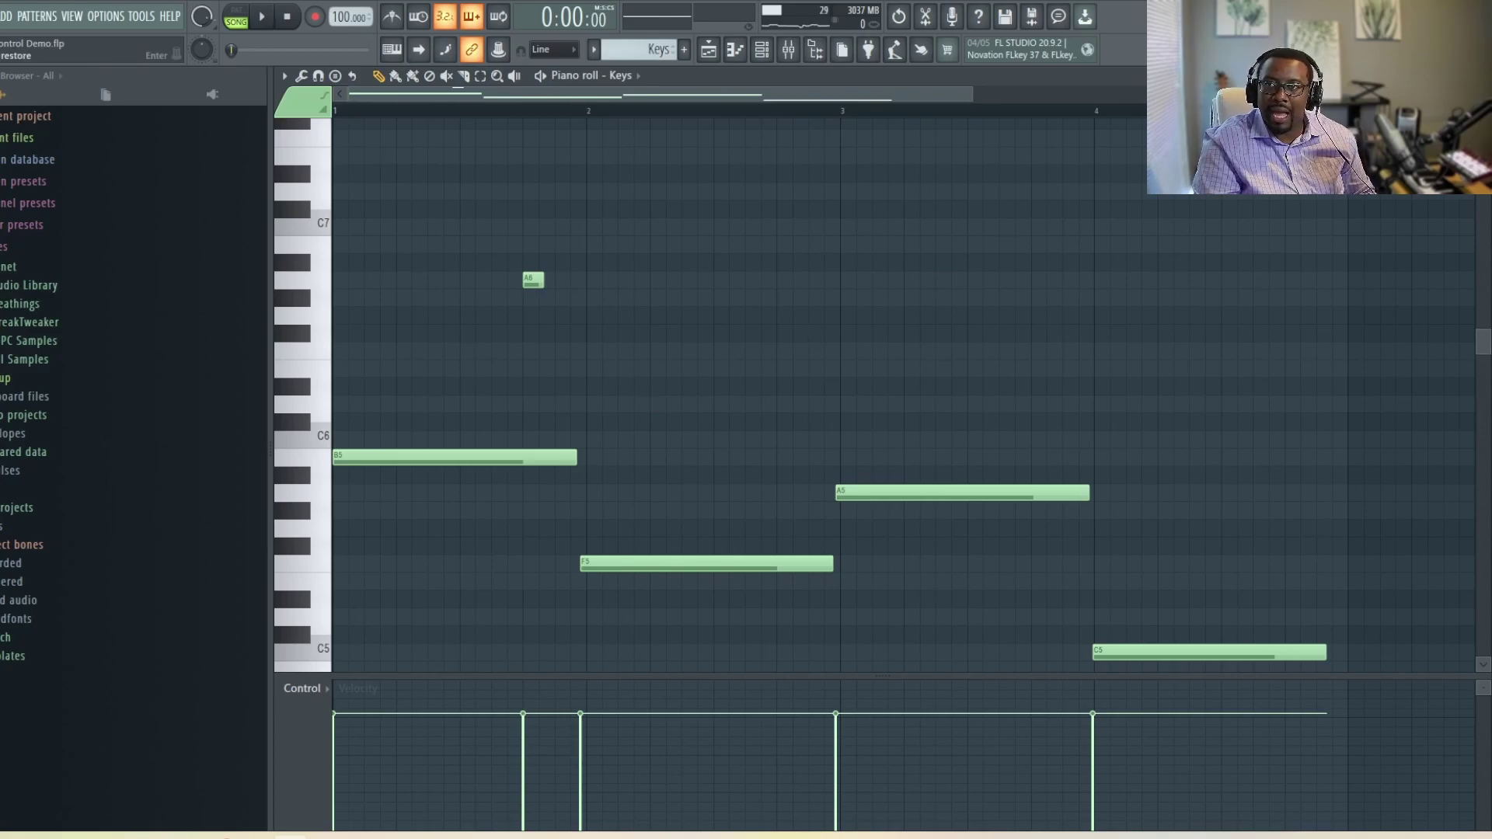
pyautogui.press('Escape')
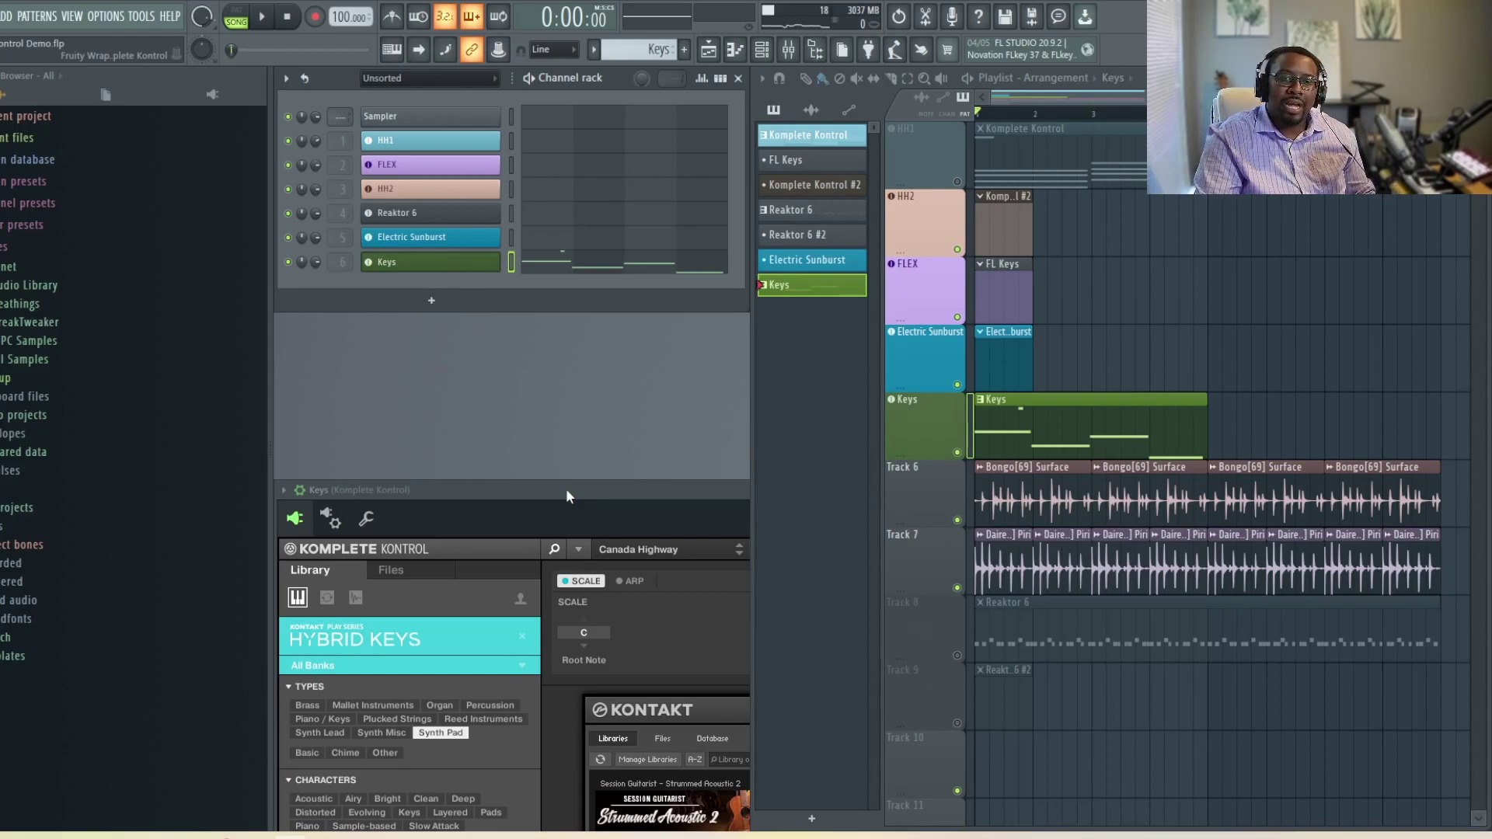
pyautogui.moveTo(566, 491); pyautogui.dragTo(629, 136)
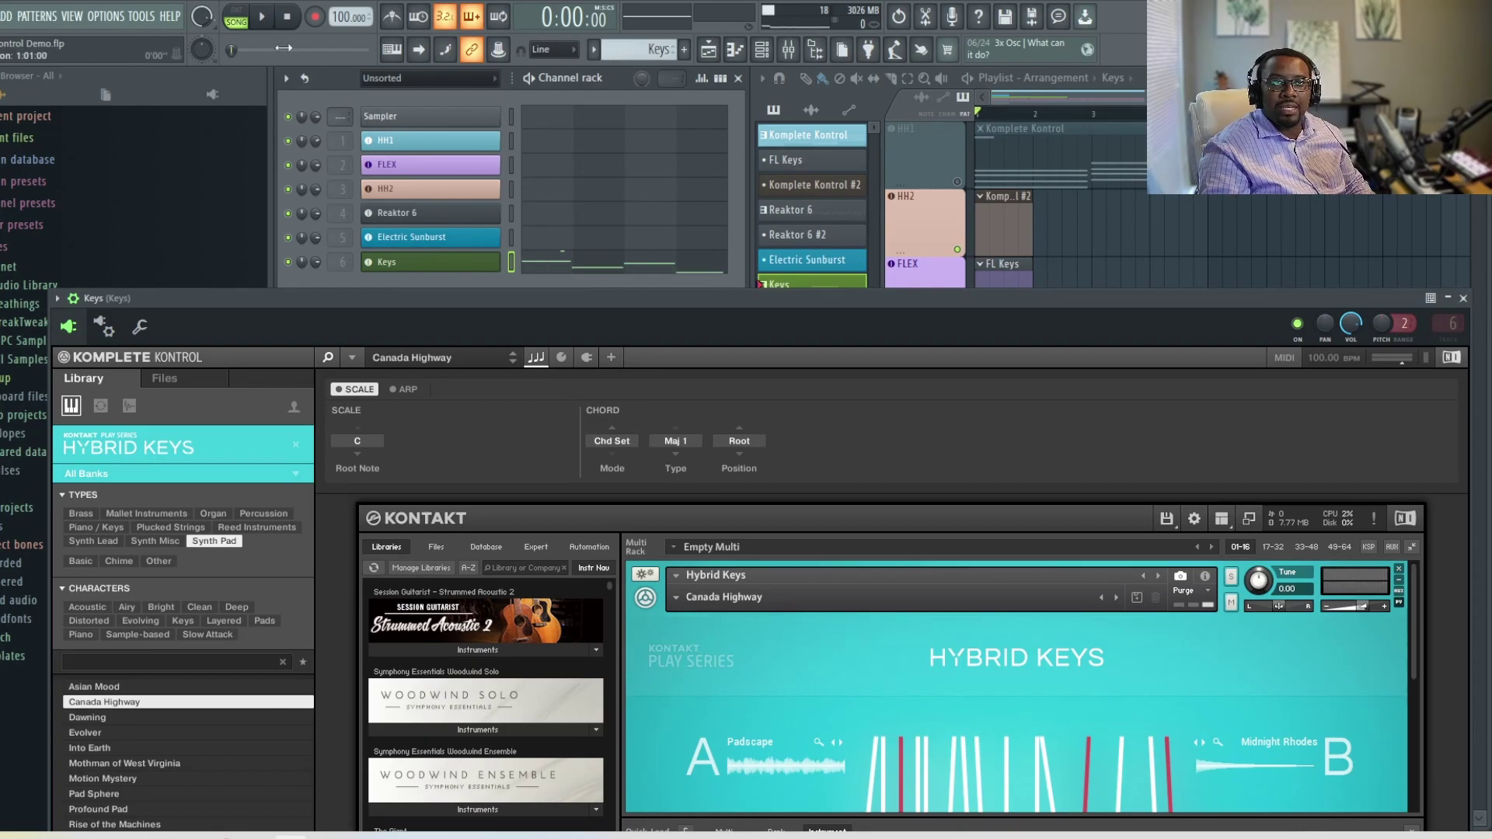
# Re-enable the scale and audition the Keys pattern through the Chord Set chords, stopping at 0:00:00.
pyautogui.click(267, 20)
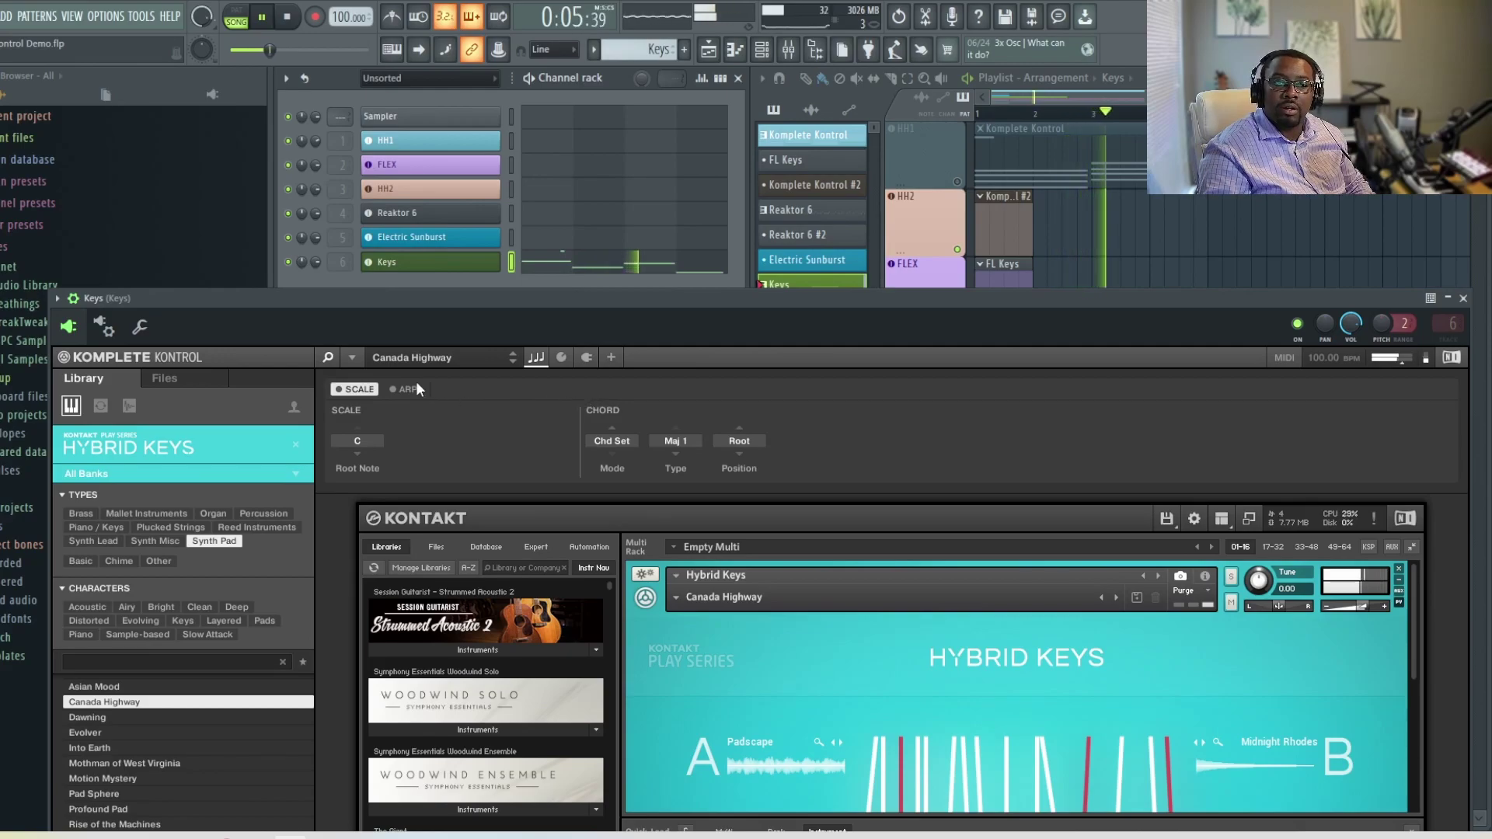
pyautogui.click(288, 19)
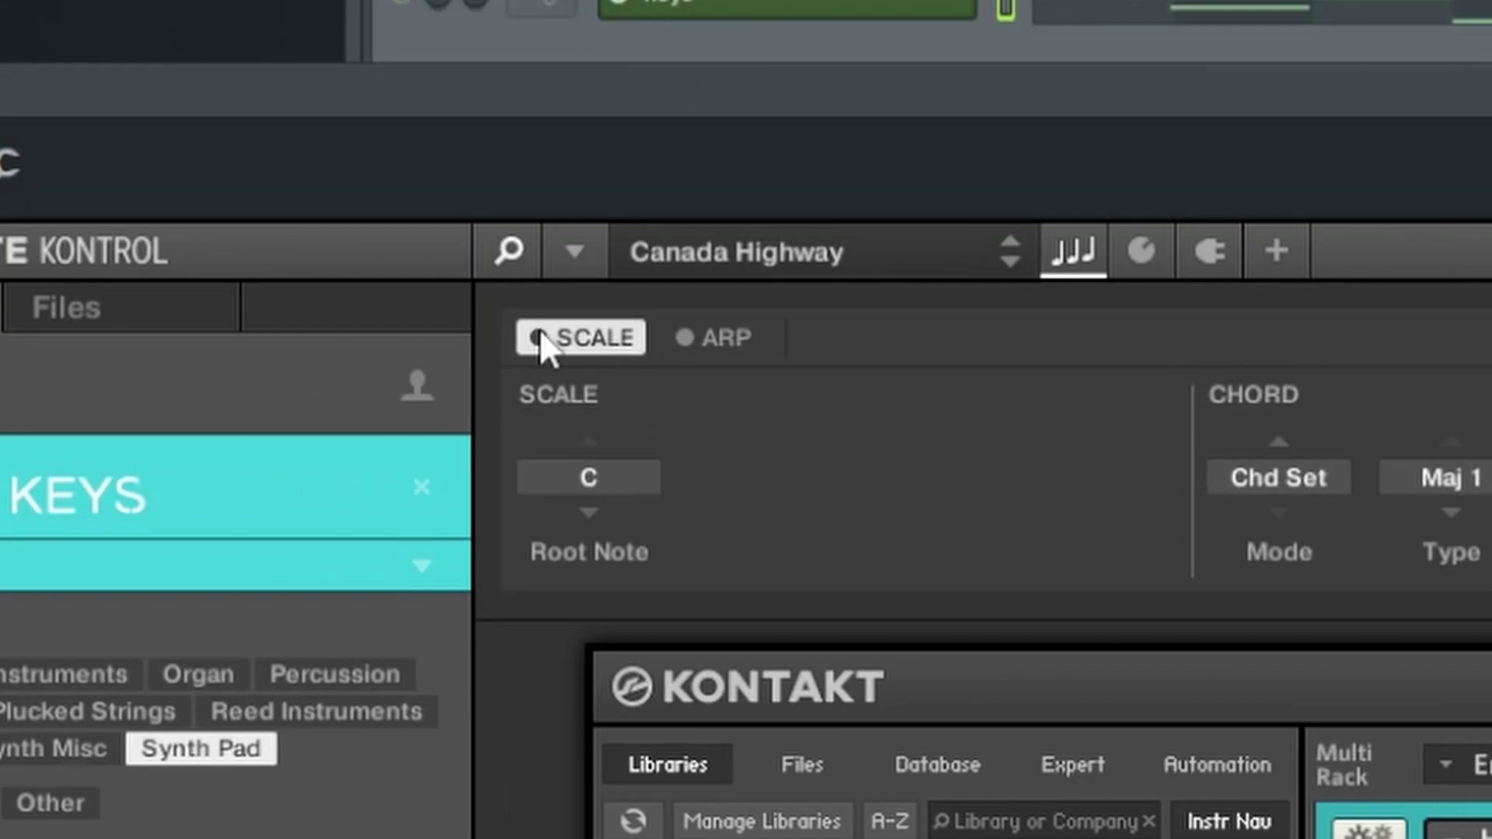
pyautogui.click(540, 336)
pyautogui.press('space')
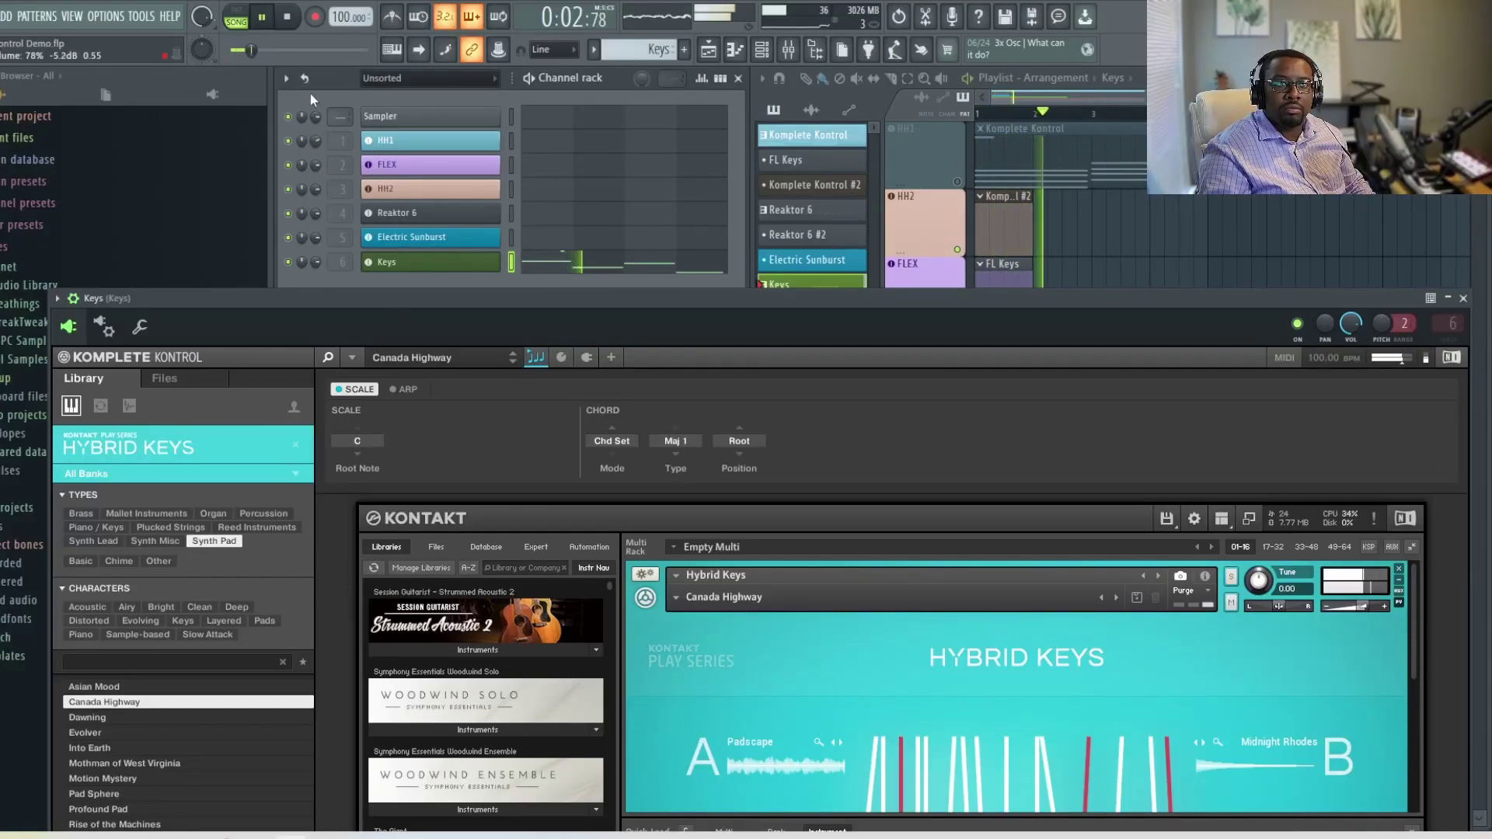
pyautogui.click(298, 15)
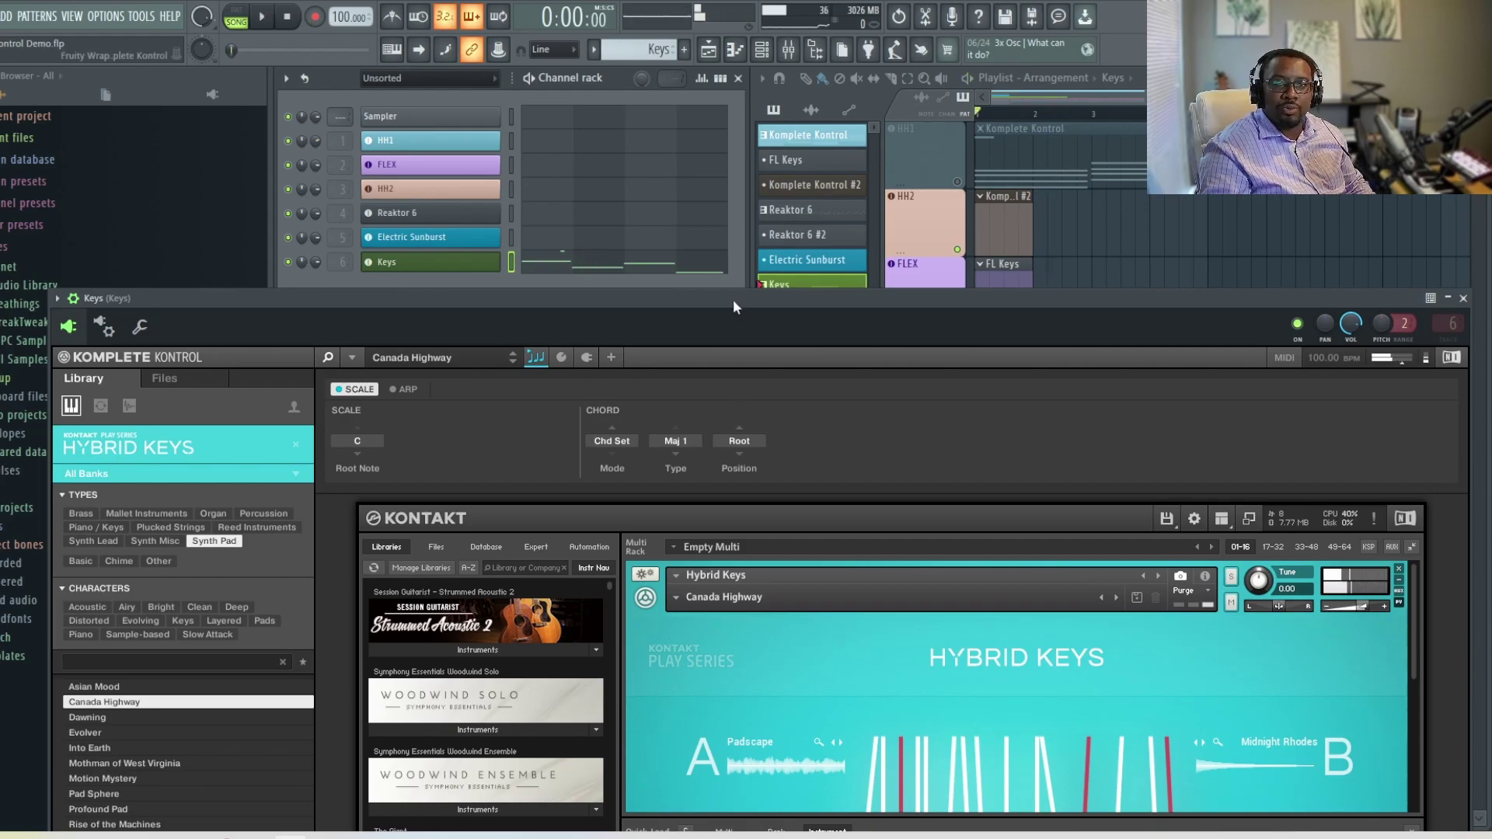
pyautogui.moveTo(732, 296); pyautogui.dragTo(716, 99)
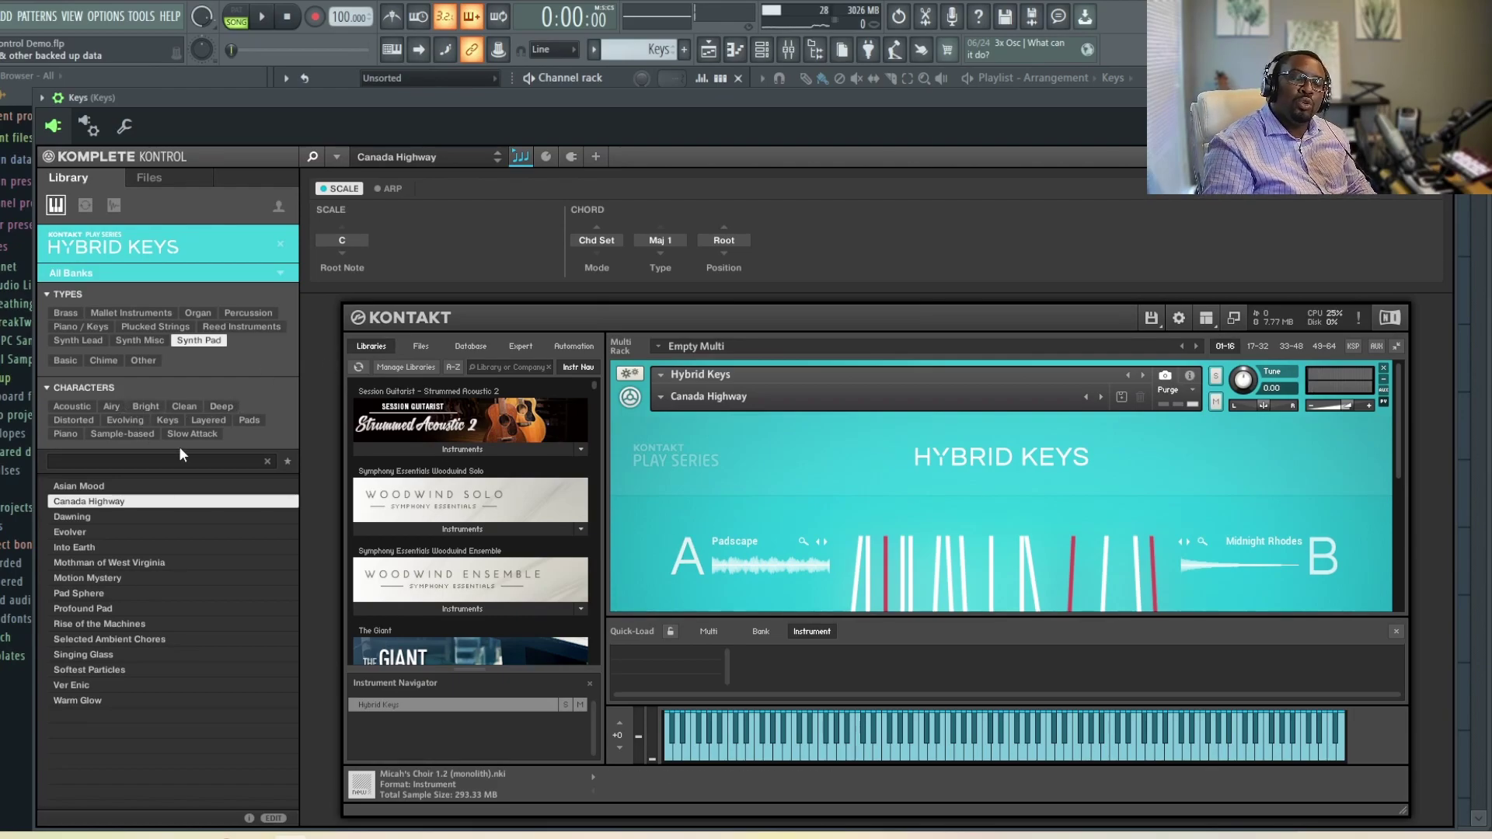
# Load Hybrid_x64 (VST) from Komplete Kontrol's Instruments > AIR Music Technology menu.
pyautogui.click(336, 156)
pyautogui.moveTo(366, 214)
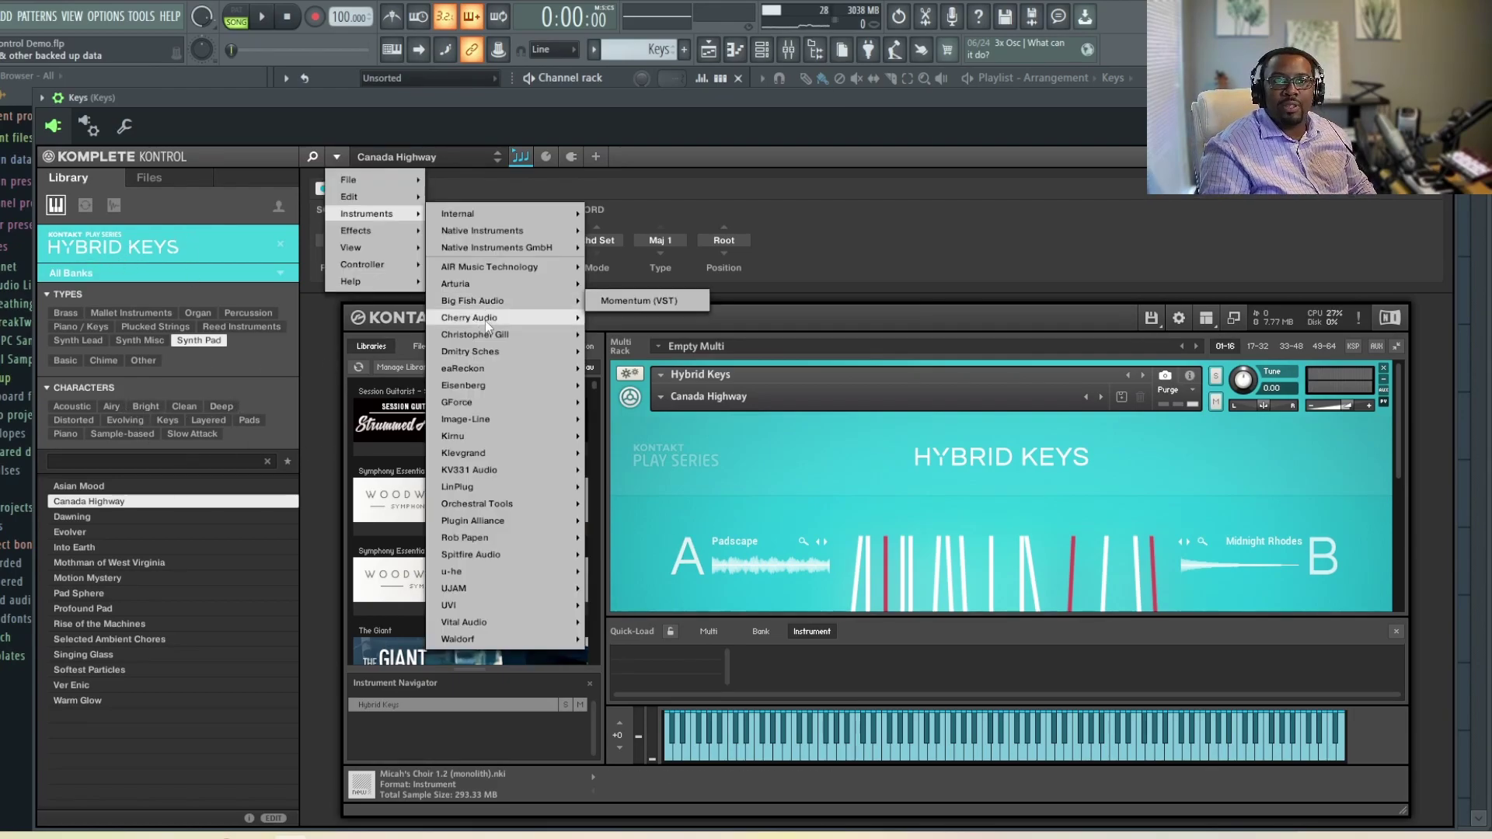
pyautogui.moveTo(474, 303)
pyautogui.moveTo(481, 268)
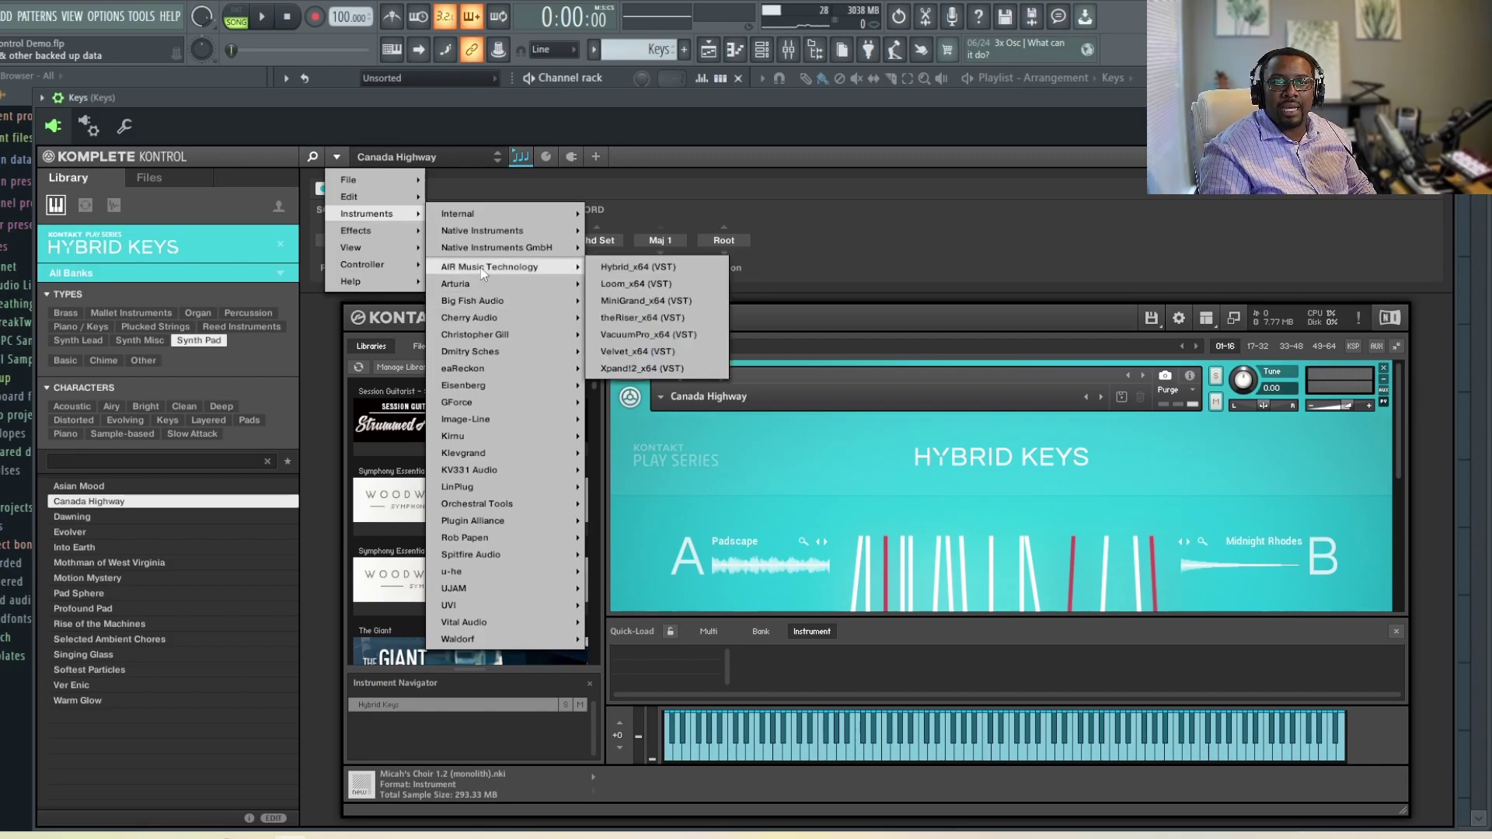
pyautogui.click(655, 310)
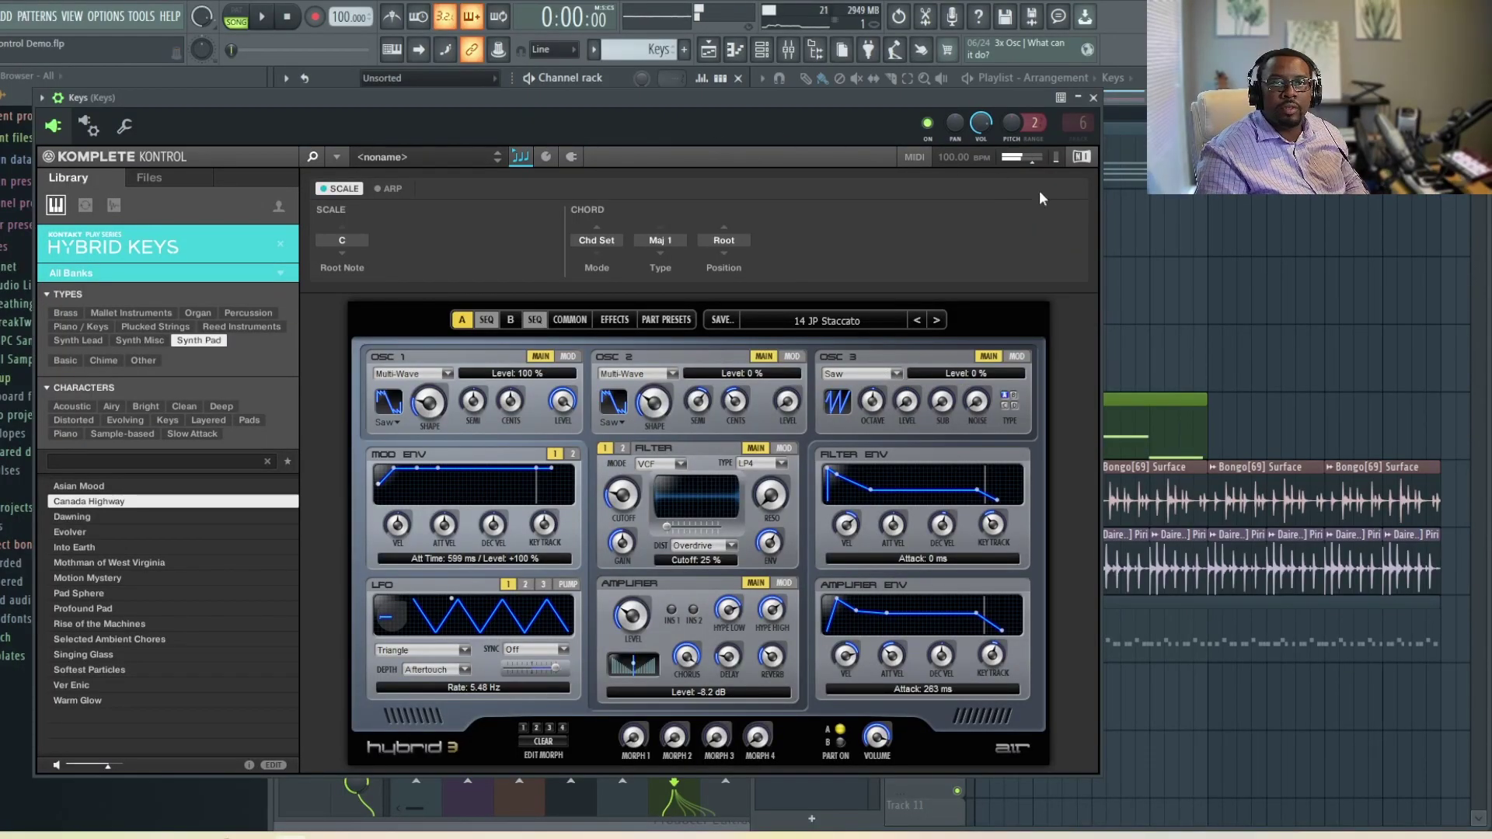
# Close and reopen the Keys channel's Komplete Kontrol window, moving it to the right.
pyautogui.click(1092, 111)
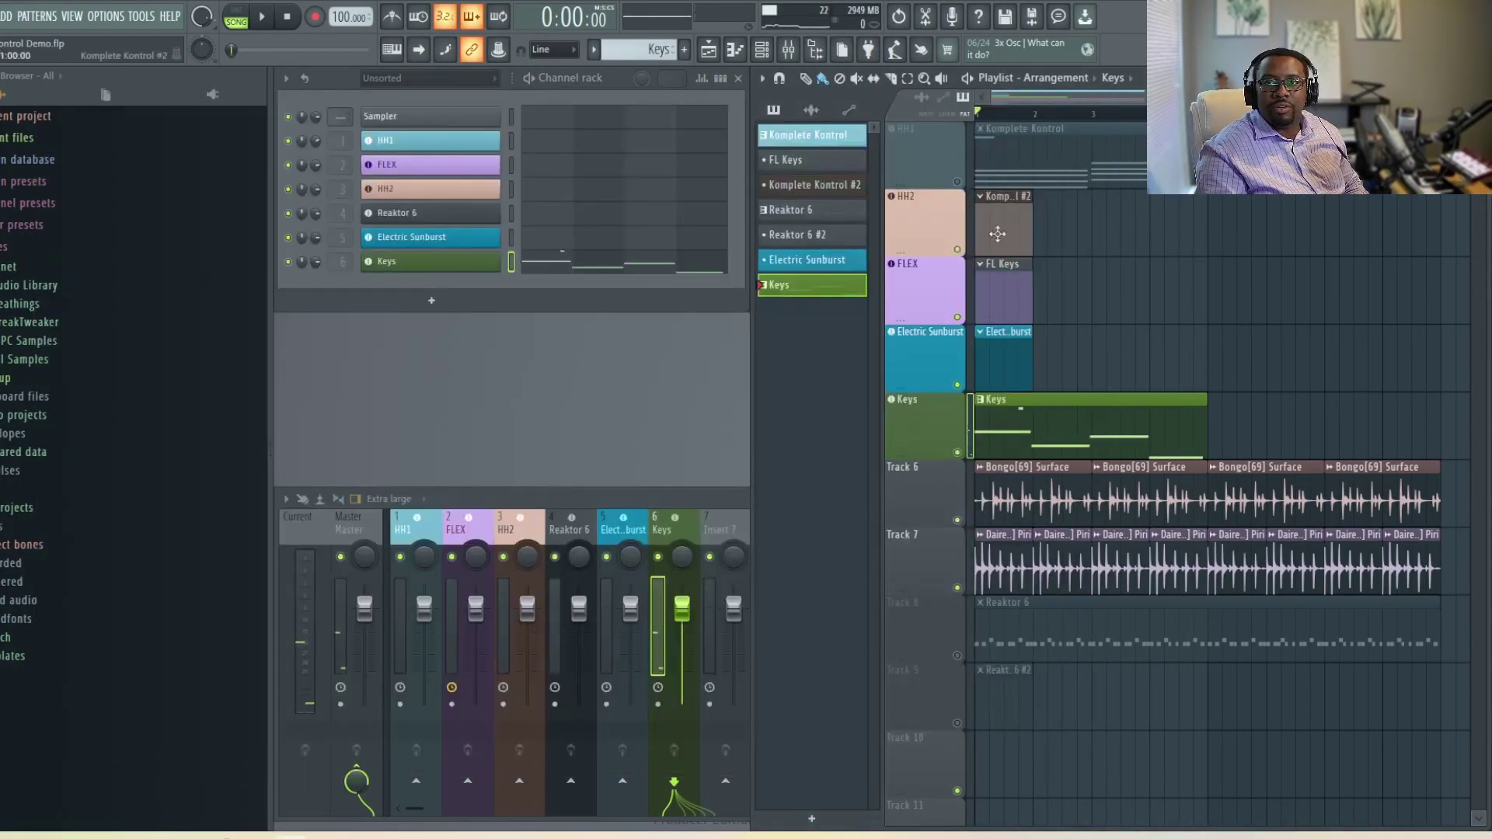
pyautogui.click(417, 265)
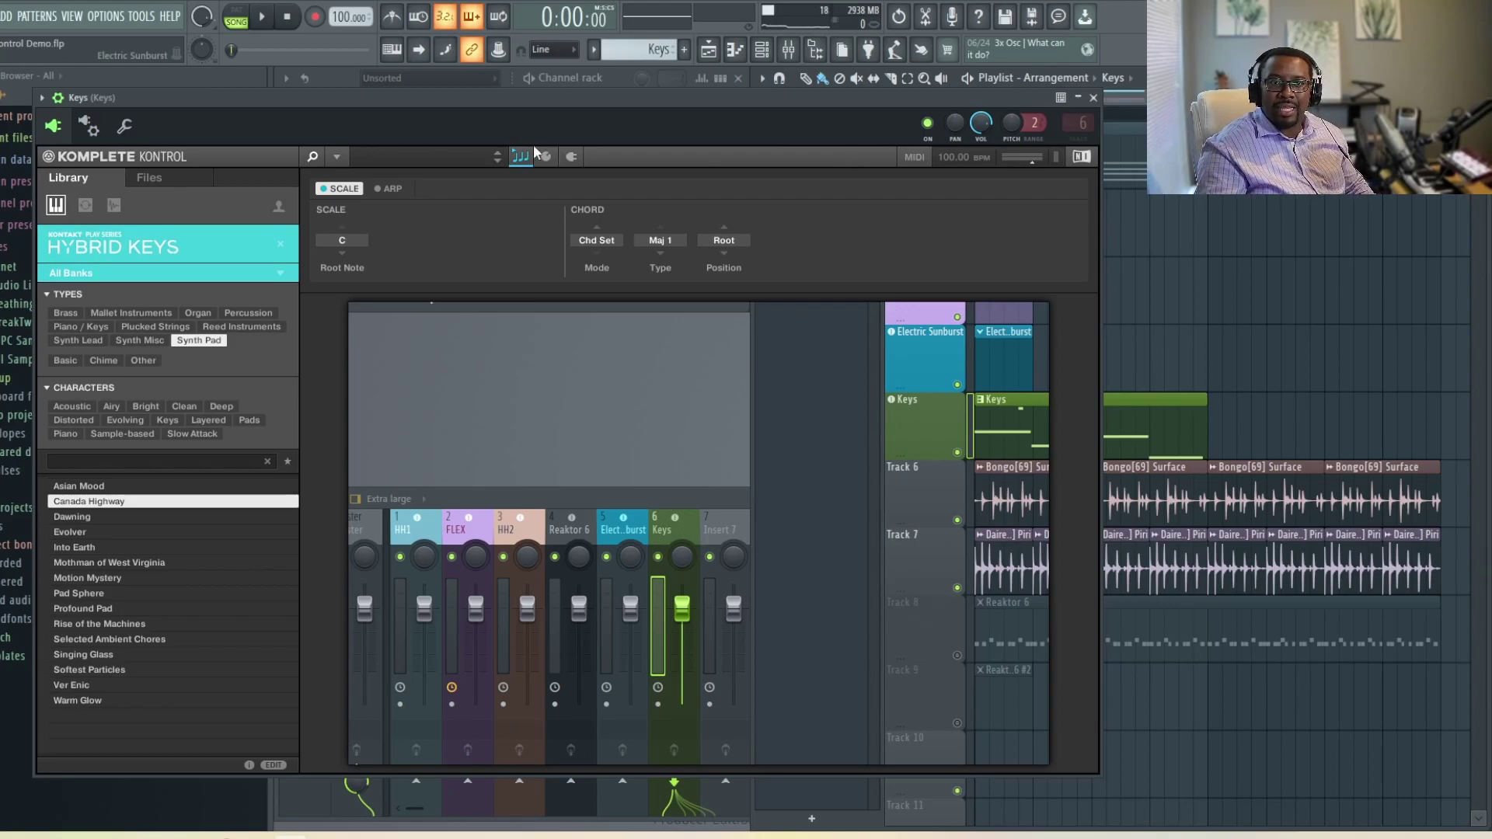
pyautogui.moveTo(534, 98); pyautogui.dragTo(710, 102)
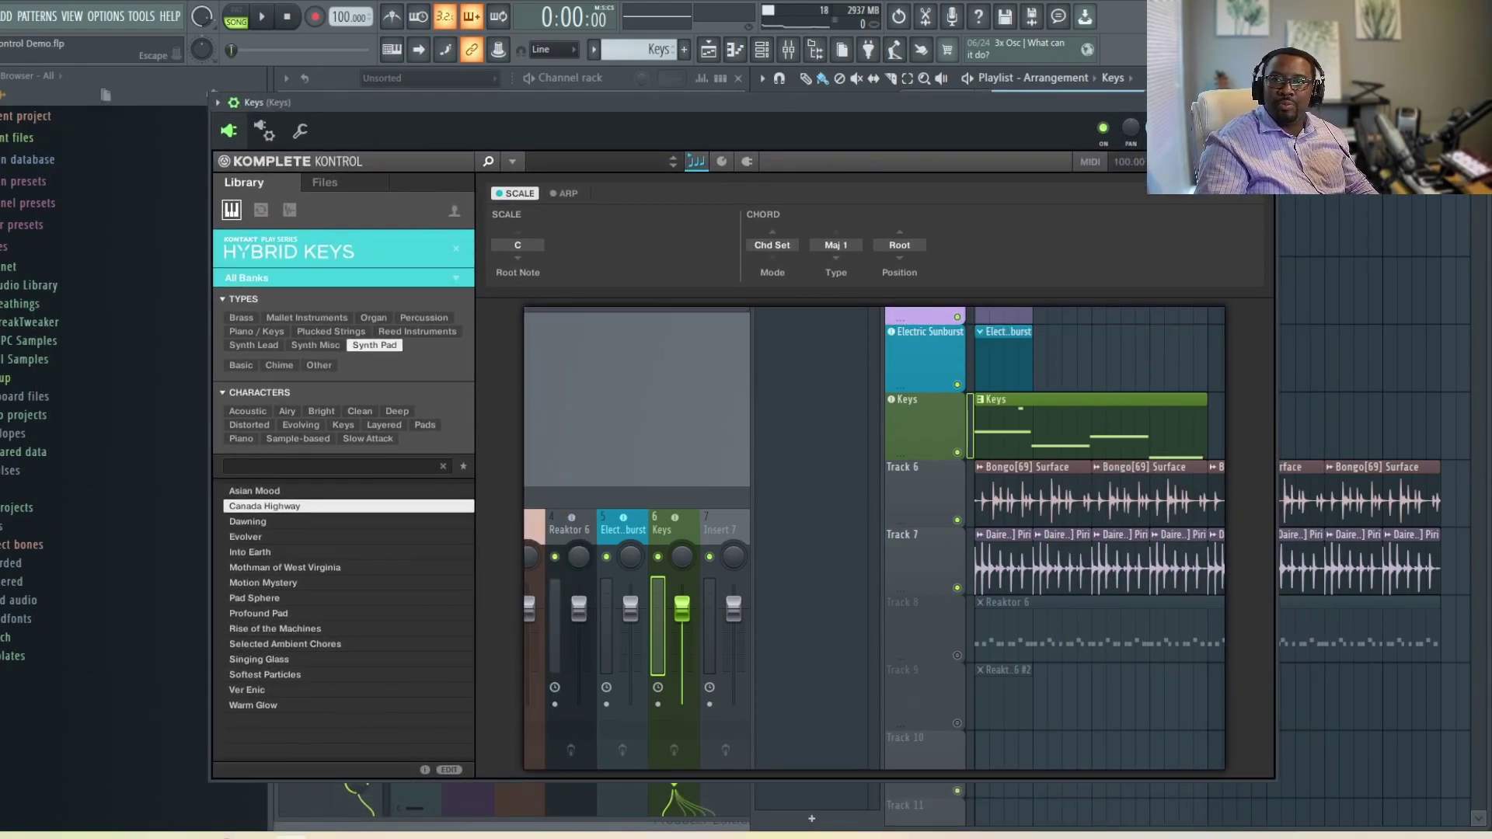
pyautogui.press('Escape')
pyautogui.click(431, 262)
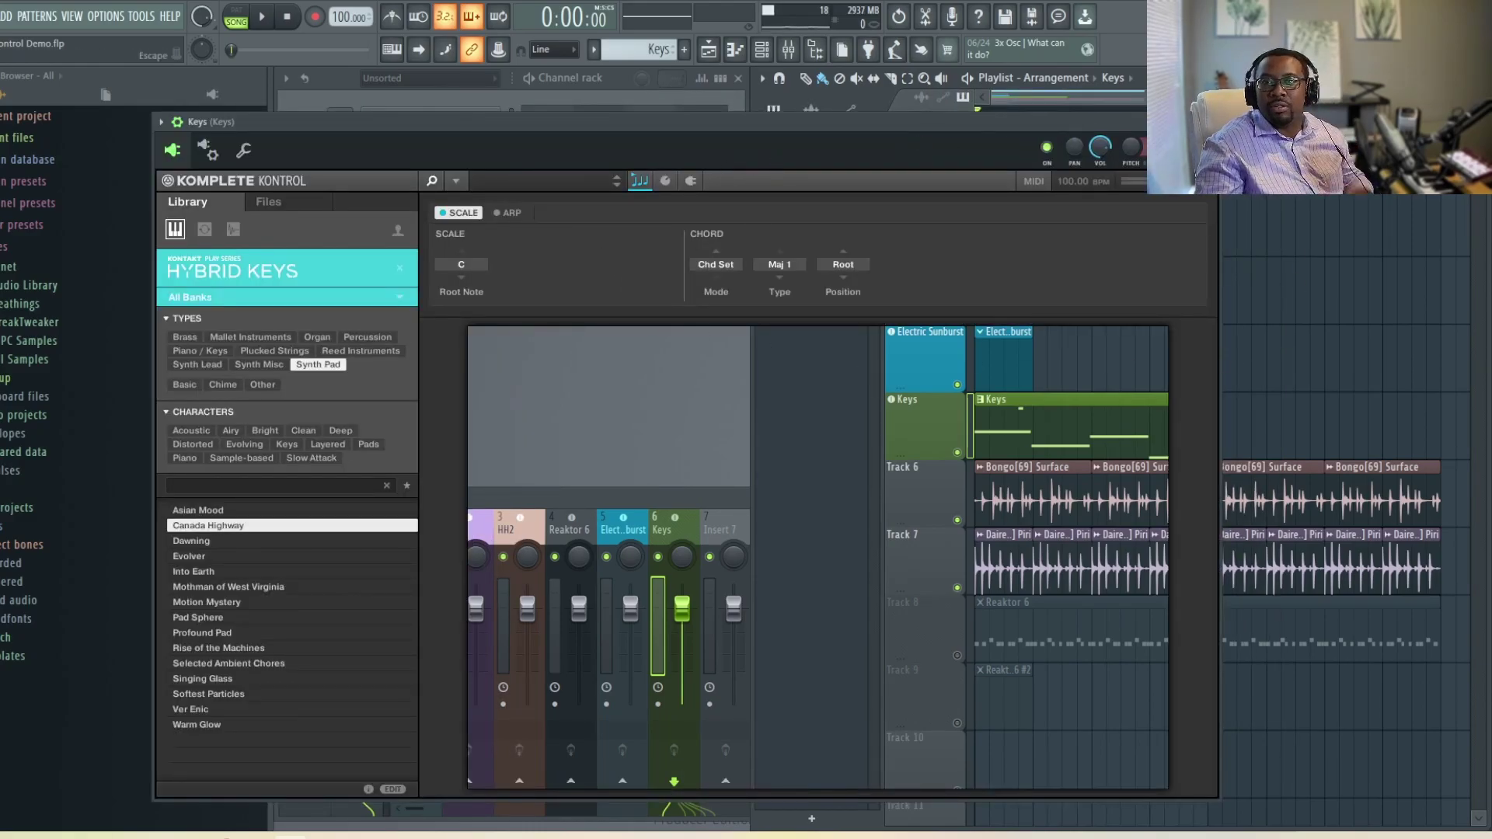
# Make an empty playlist track an instrument track using Air Hybrid from 04 Synth > 01 Third Party.
pyautogui.press('Escape')
pyautogui.rightClick(926, 413)
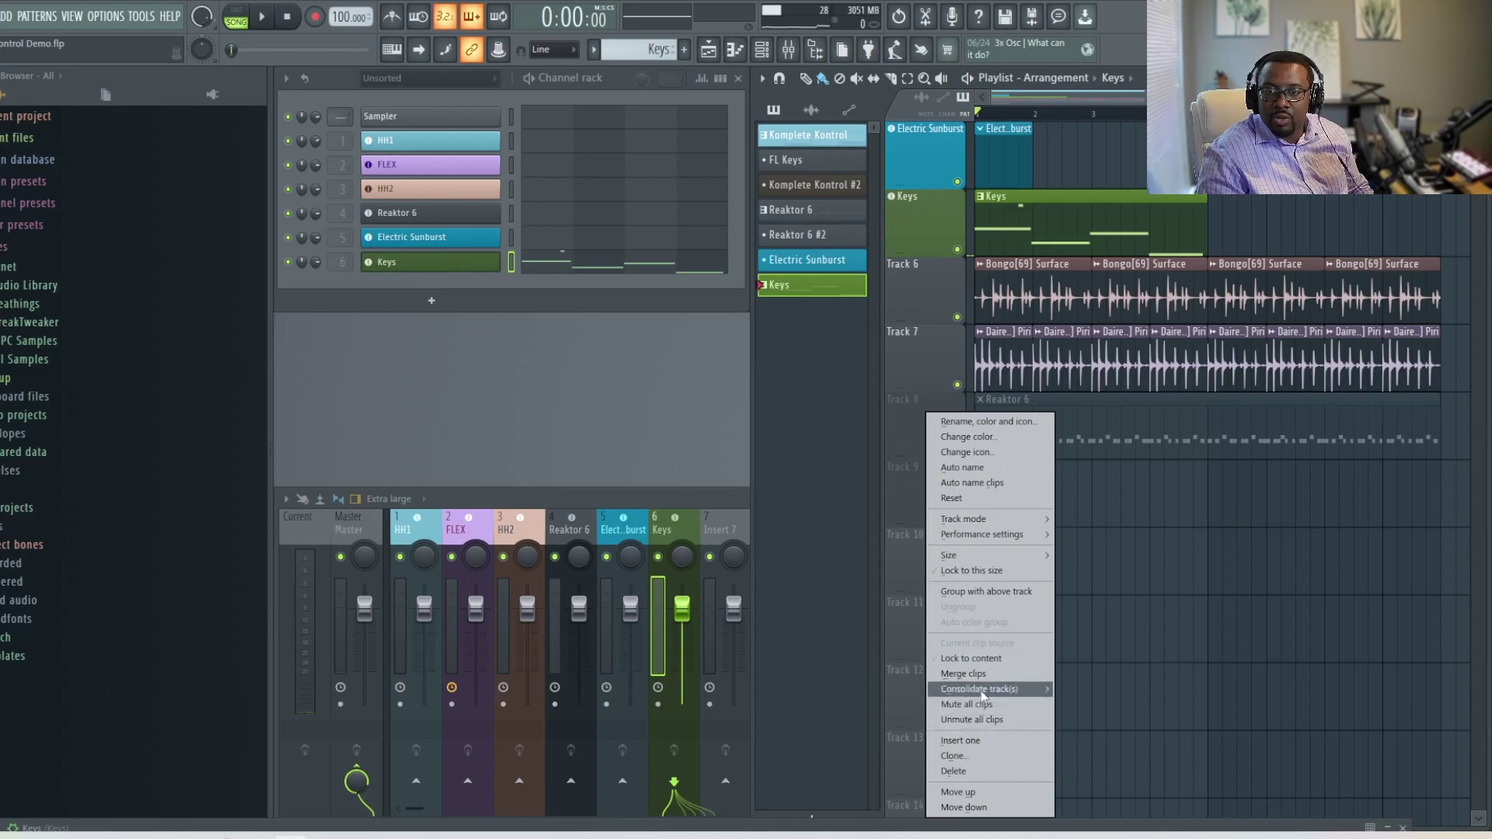
pyautogui.moveTo(990, 517)
pyautogui.moveTo(1130, 551)
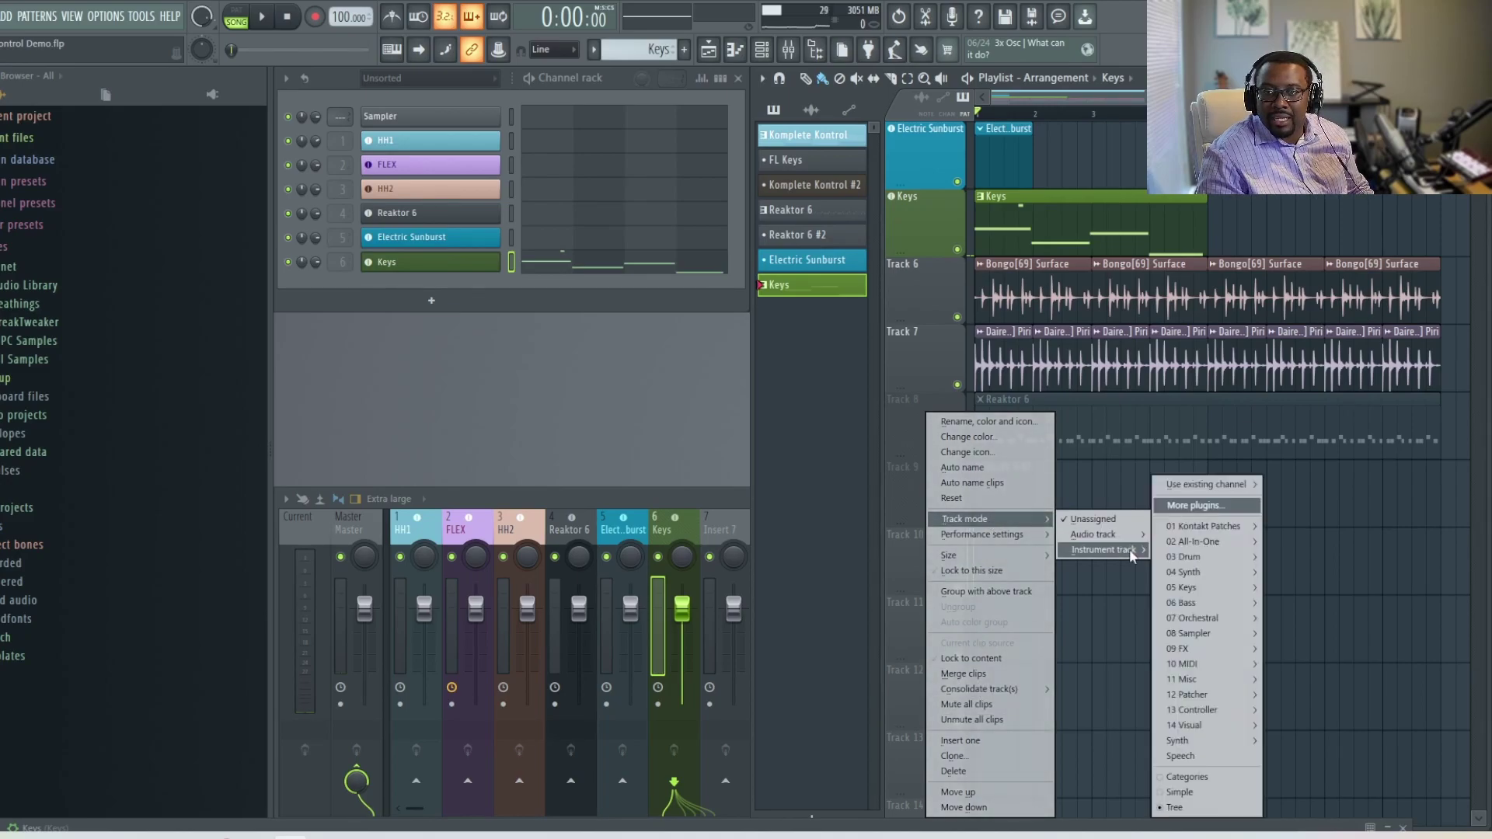
pyautogui.moveTo(1212, 572)
pyautogui.moveTo(1328, 571)
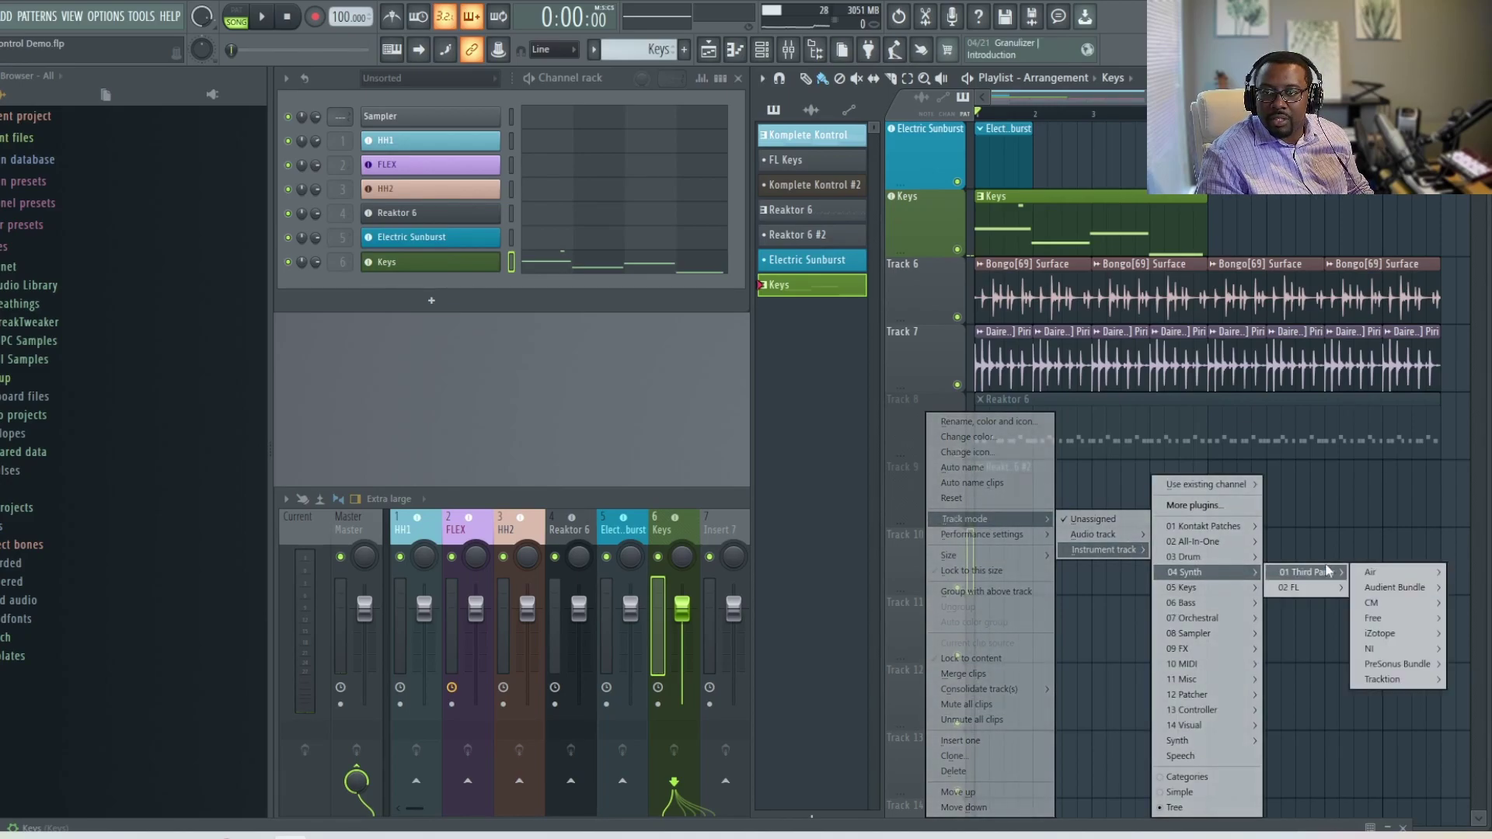
pyautogui.moveTo(1374, 574)
pyautogui.click(1304, 572)
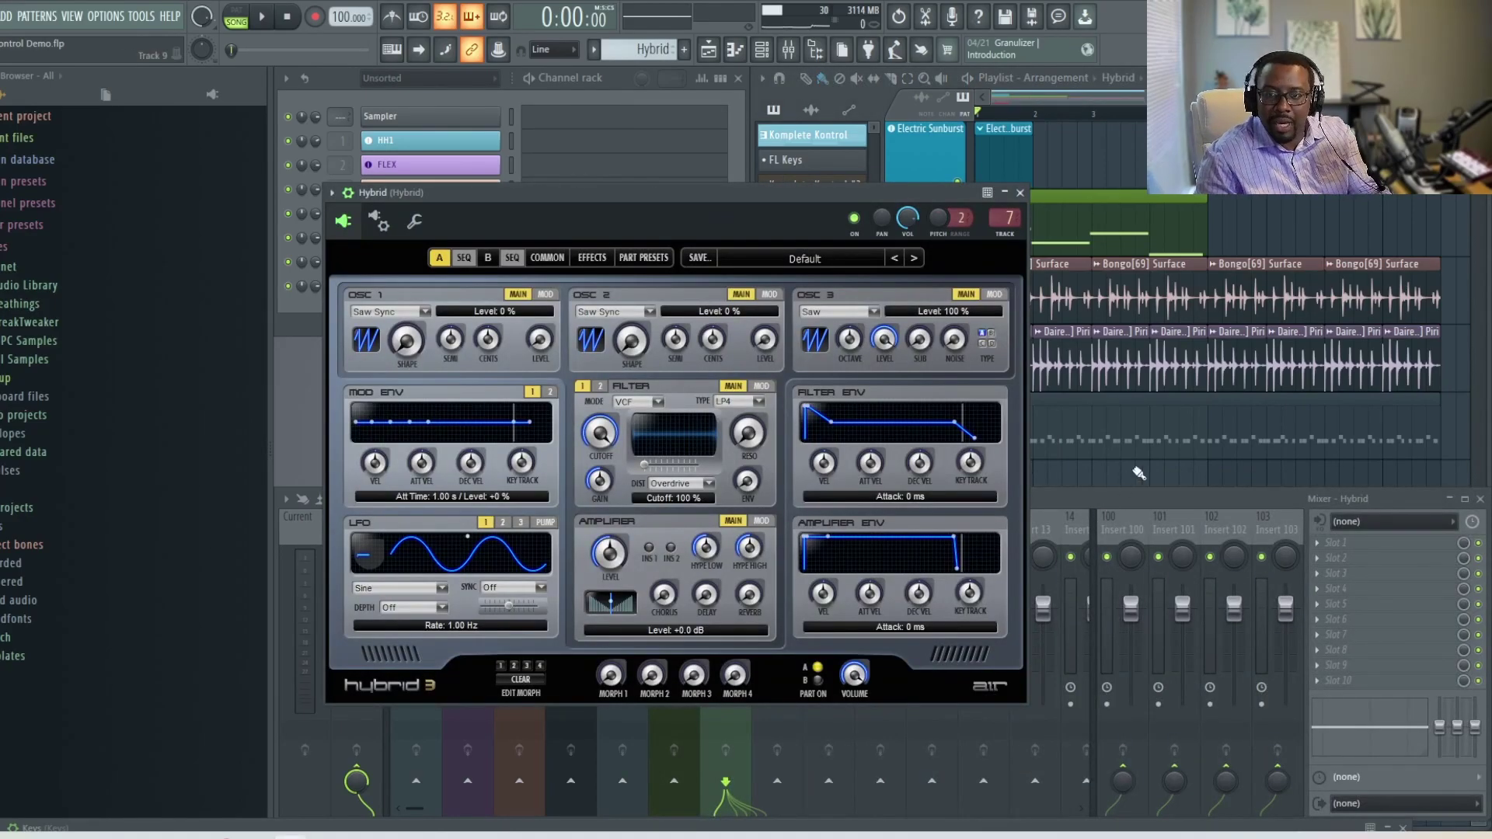
# Bring the playlist forward, move the Hybrid window right, and show its wrapper Settings page.
pyautogui.click(1166, 476)
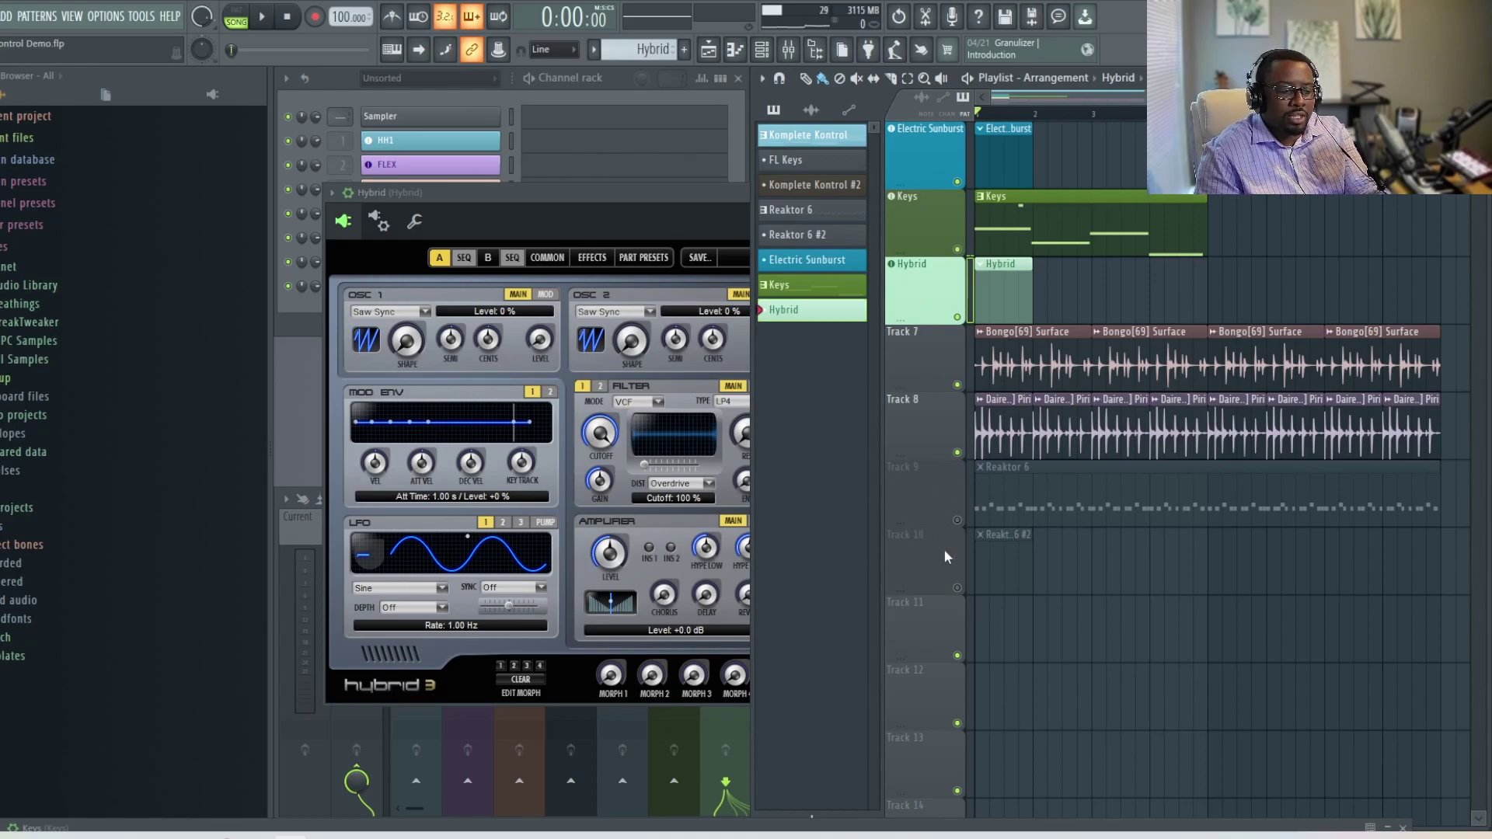
pyautogui.click(569, 216)
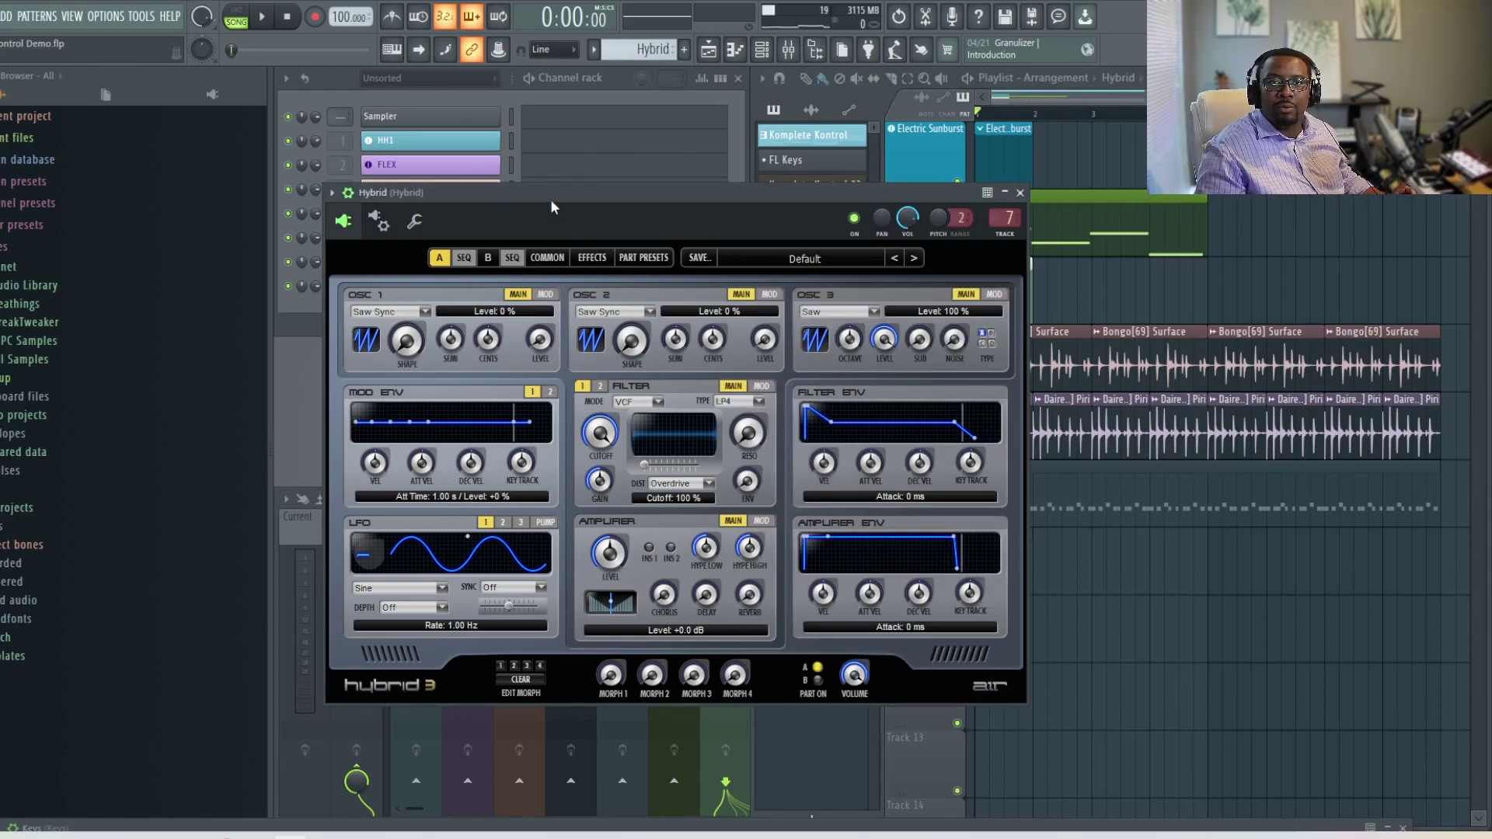
pyautogui.moveTo(569, 215); pyautogui.dragTo(698, 223)
pyautogui.click(510, 228)
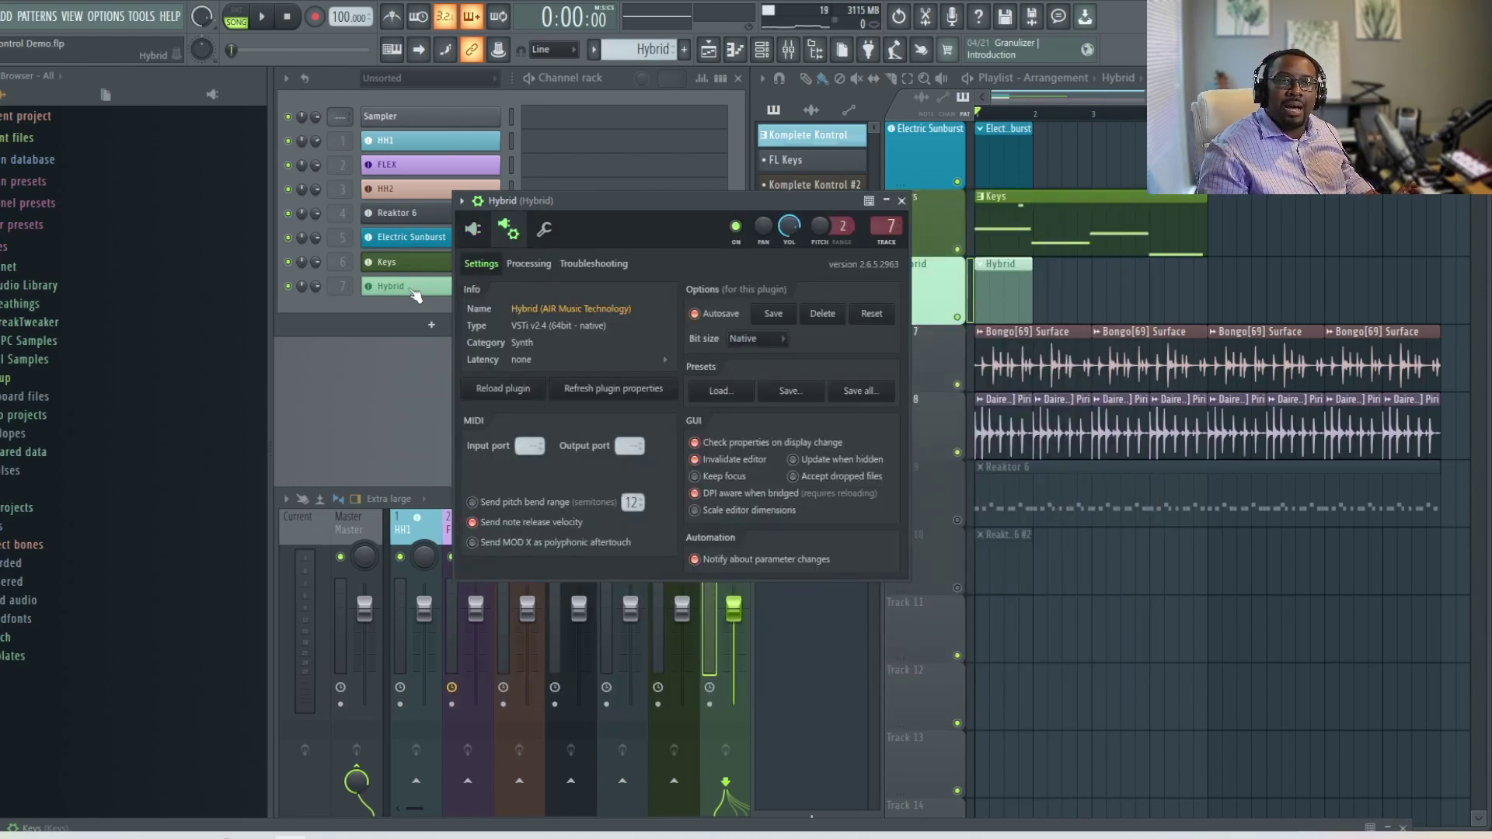
# Close the Hybrid window and bring up the Keys channel's Komplete Kontrol plugin window.
pyautogui.click(412, 287)
pyautogui.click(412, 288)
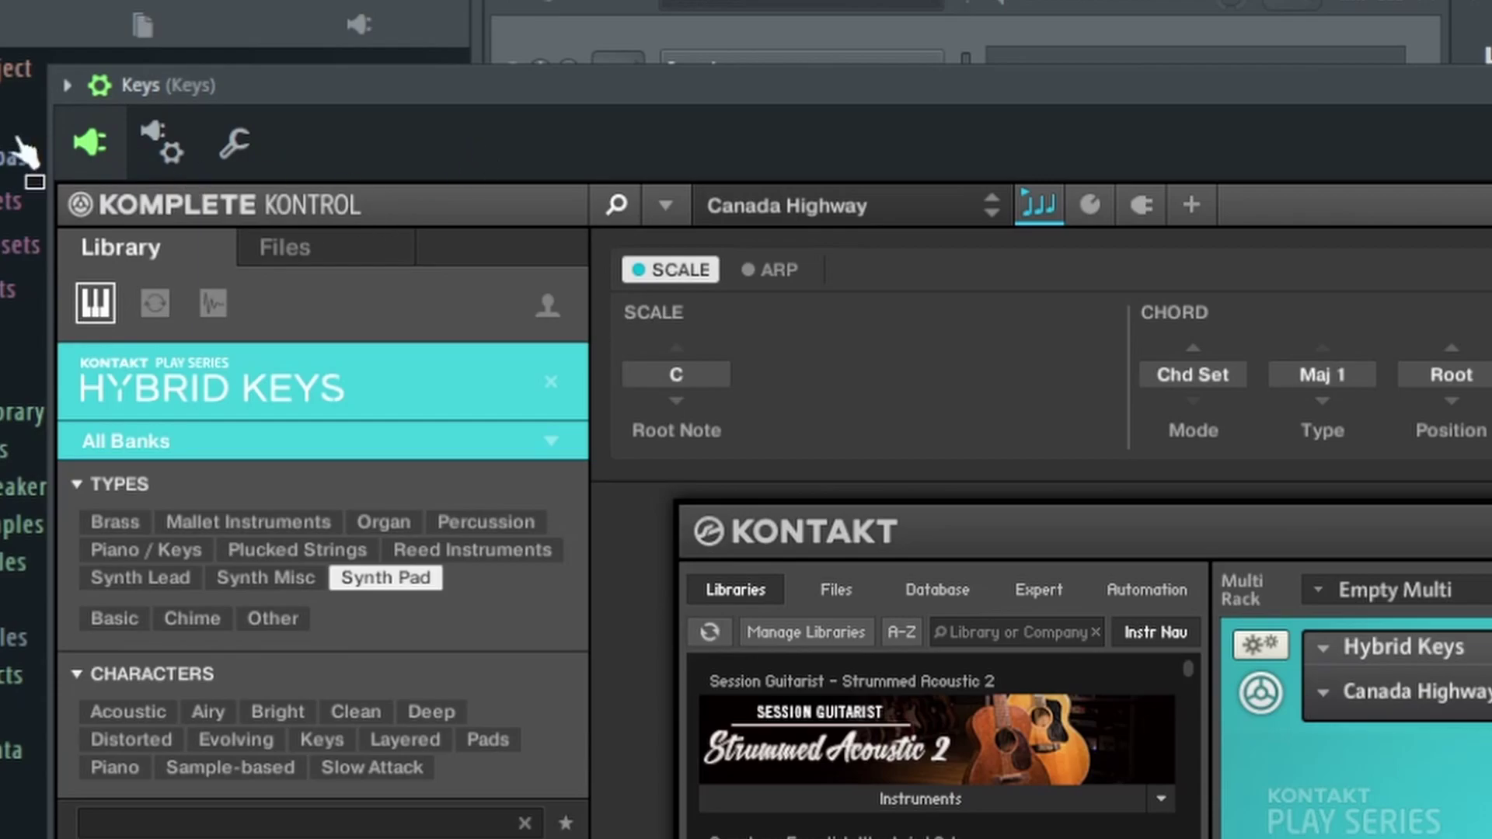
pyautogui.click(95, 87)
pyautogui.click(109, 91)
pyautogui.click(109, 90)
pyautogui.click(109, 90)
pyautogui.click(108, 90)
pyautogui.click(109, 91)
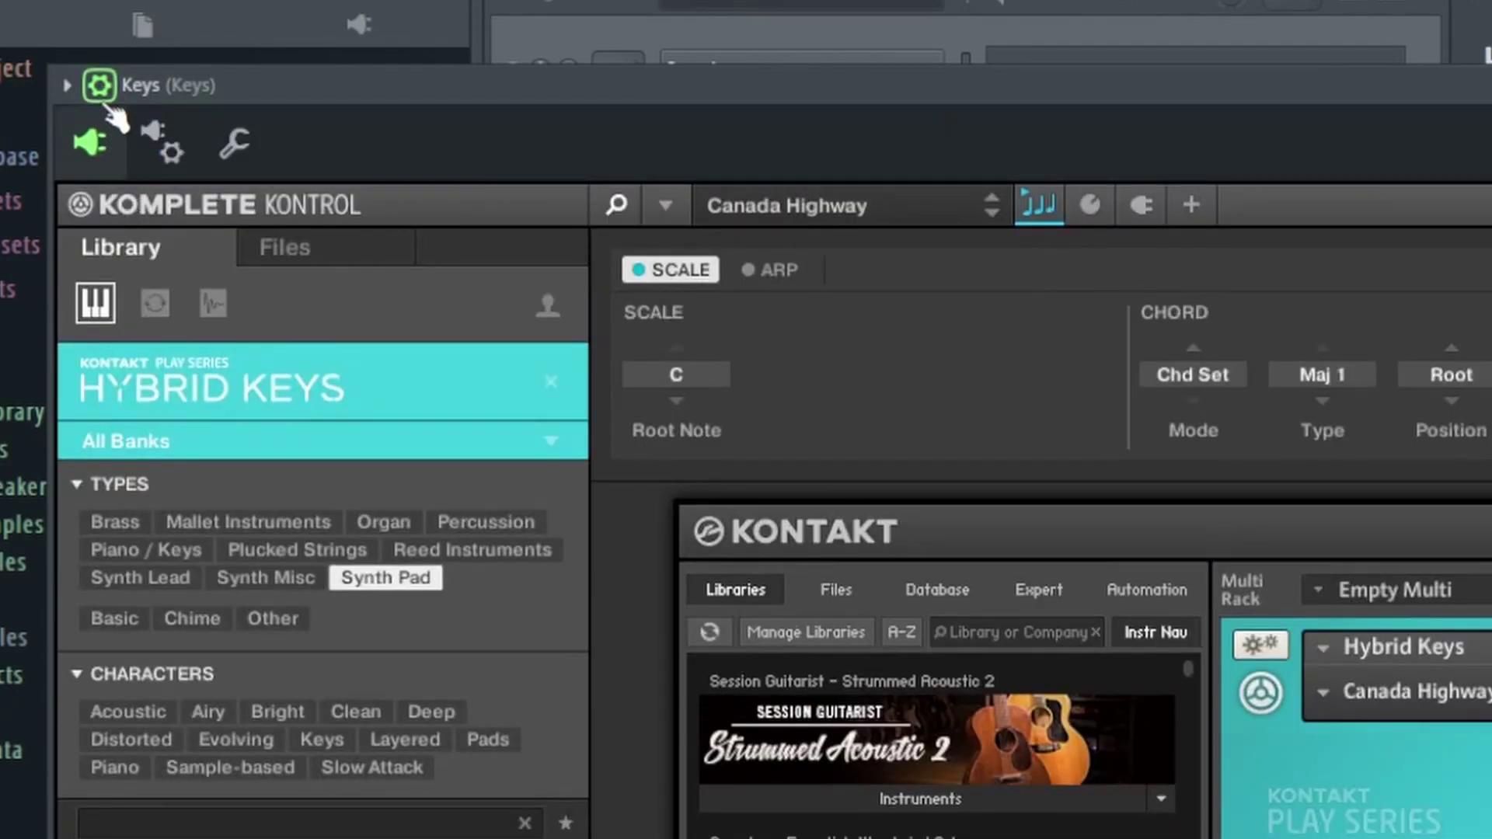
# Set the Keys plugin wrapper's MIDI output port to 0 on its Settings page.
pyautogui.click(235, 146)
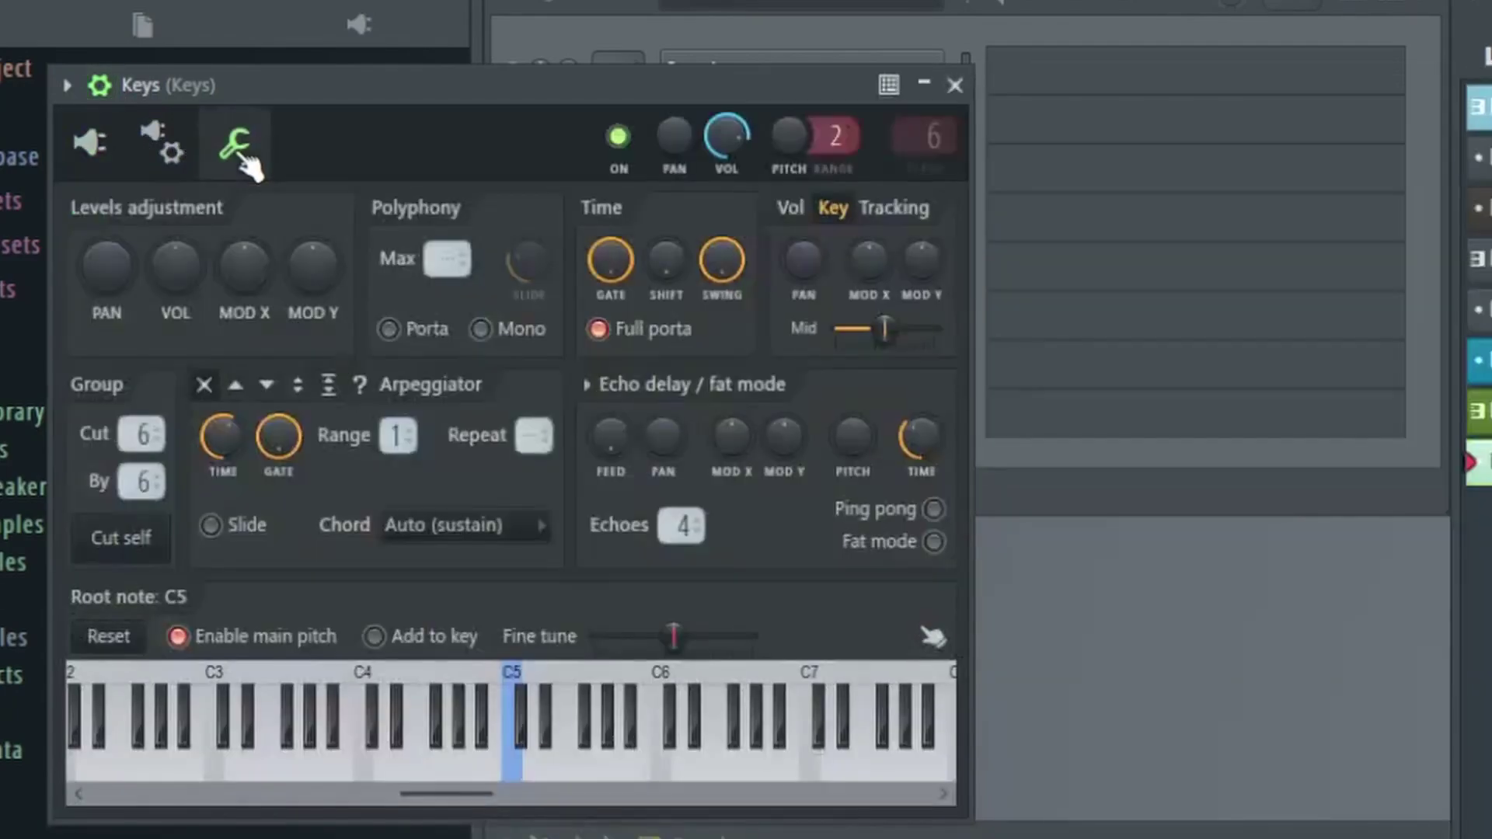
pyautogui.click(169, 150)
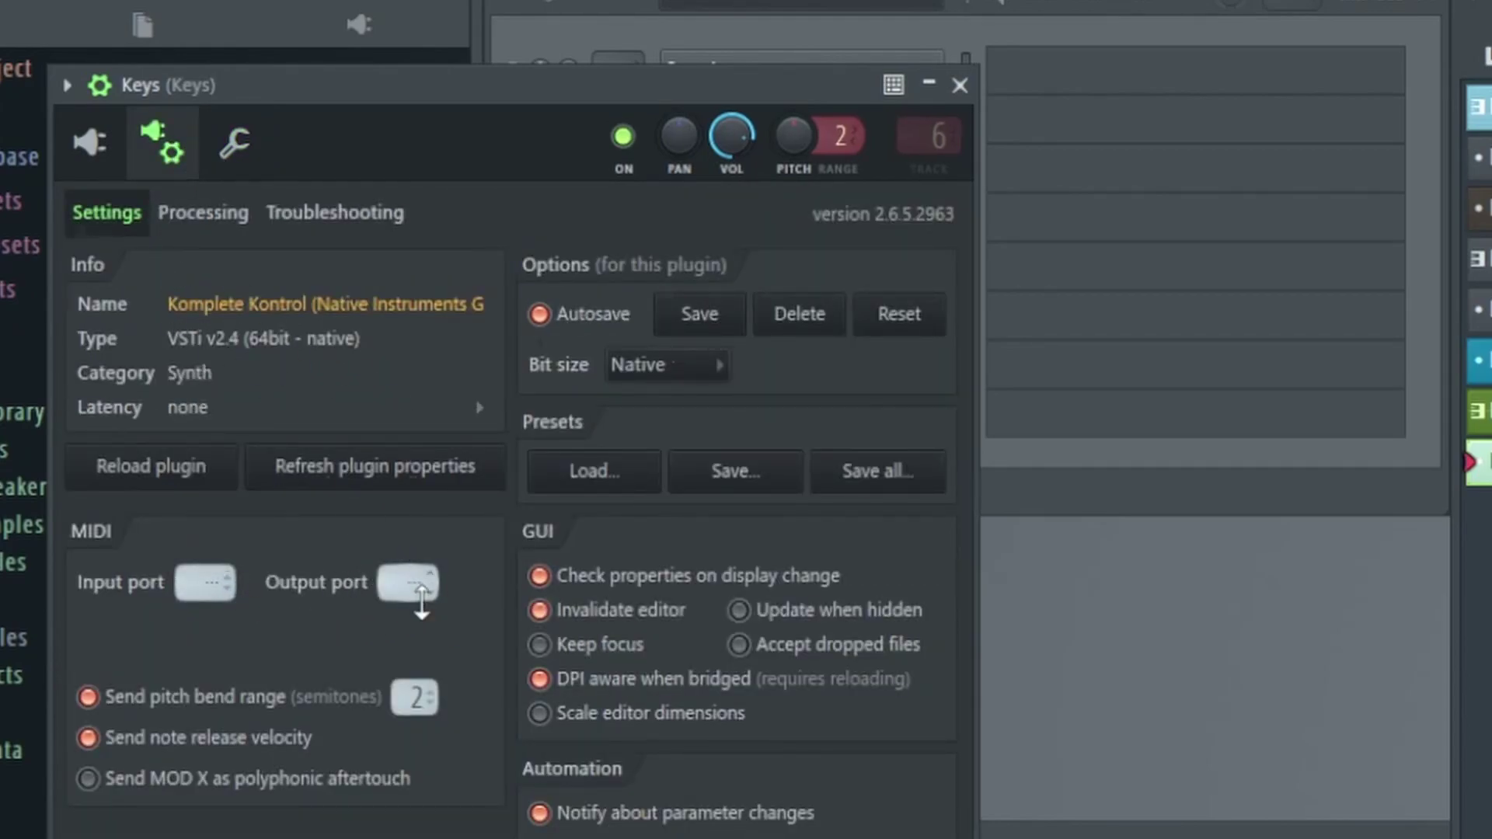
pyautogui.moveTo(420, 584); pyautogui.dragTo(421, 579)
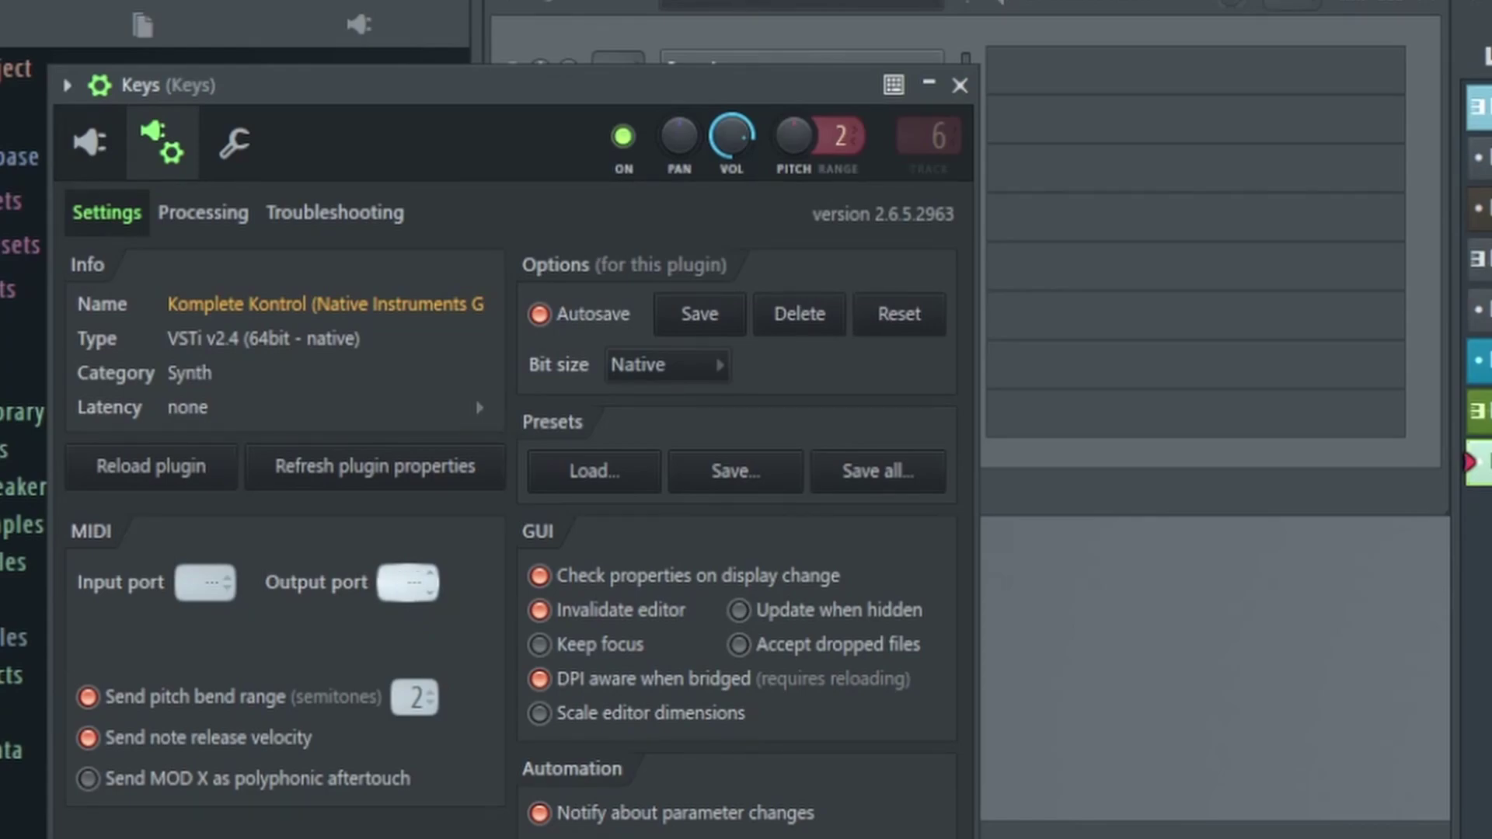
pyautogui.moveTo(421, 584); pyautogui.dragTo(421, 575)
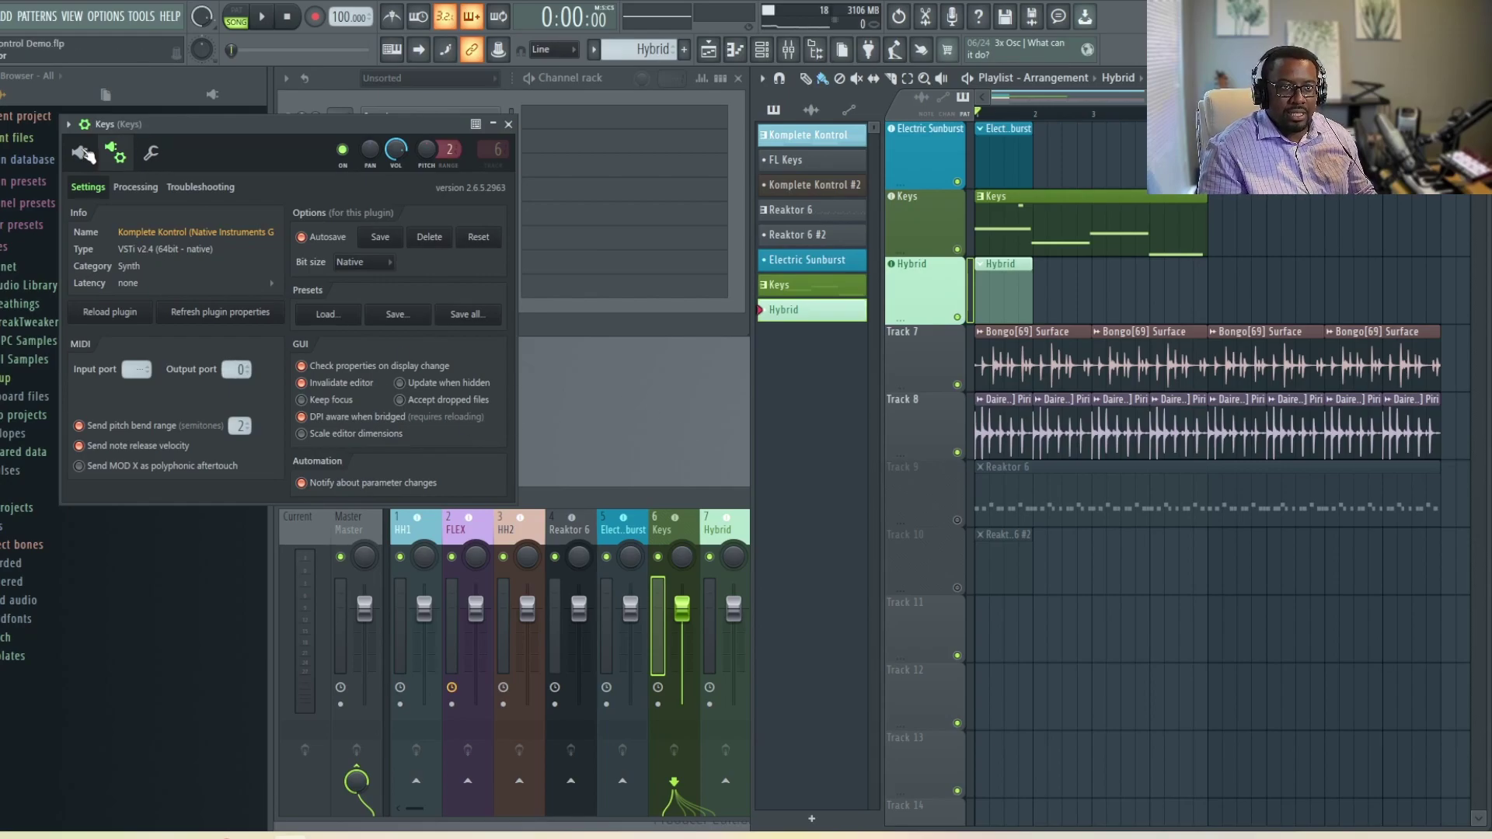
# Reset the Keys Komplete Kontrol instrument to an empty preset and close it, showing Hybrid's MIDI input port 0.
pyautogui.click(83, 154)
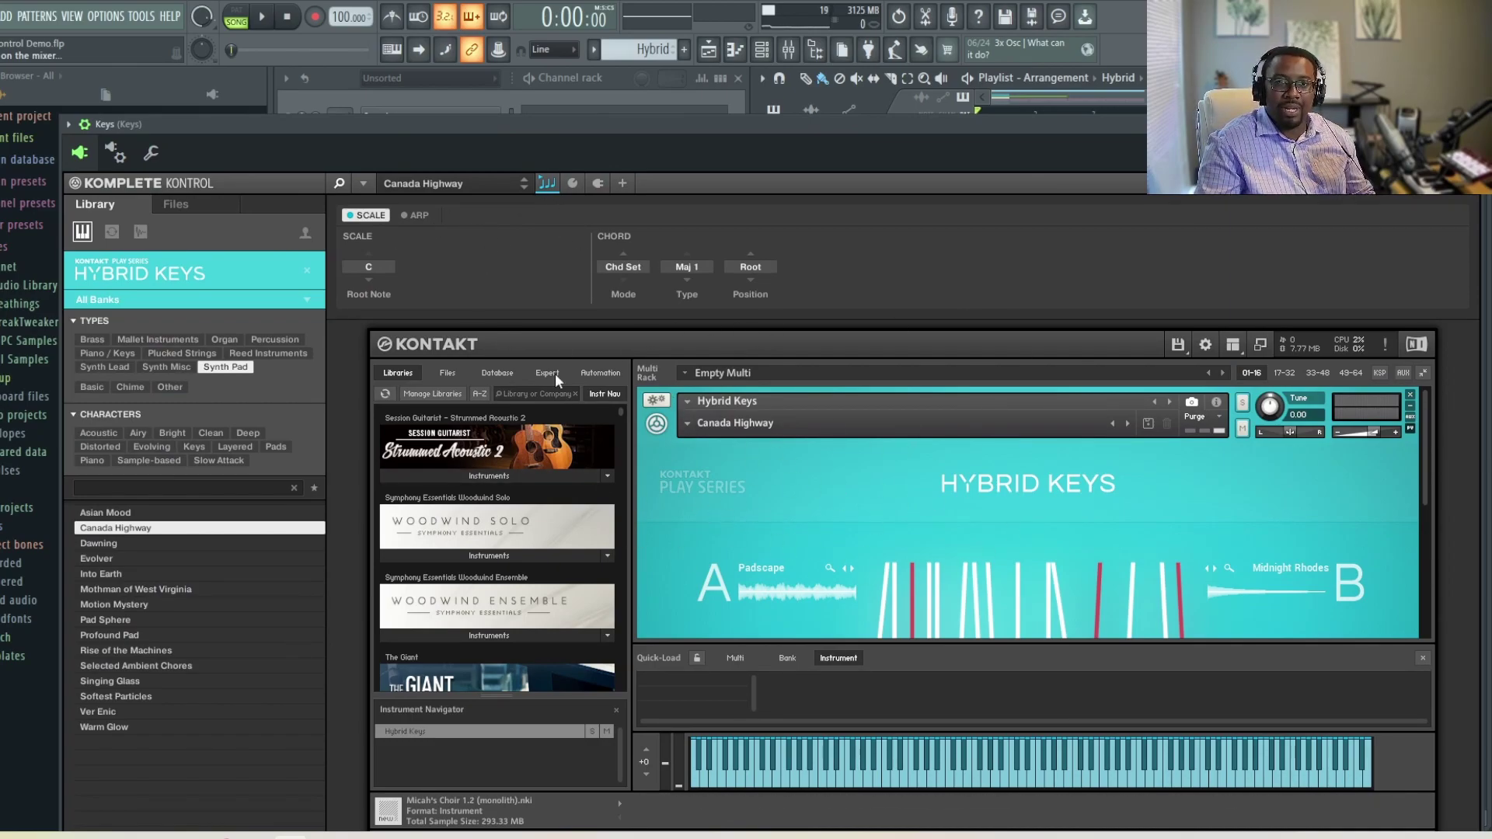
pyautogui.click(363, 183)
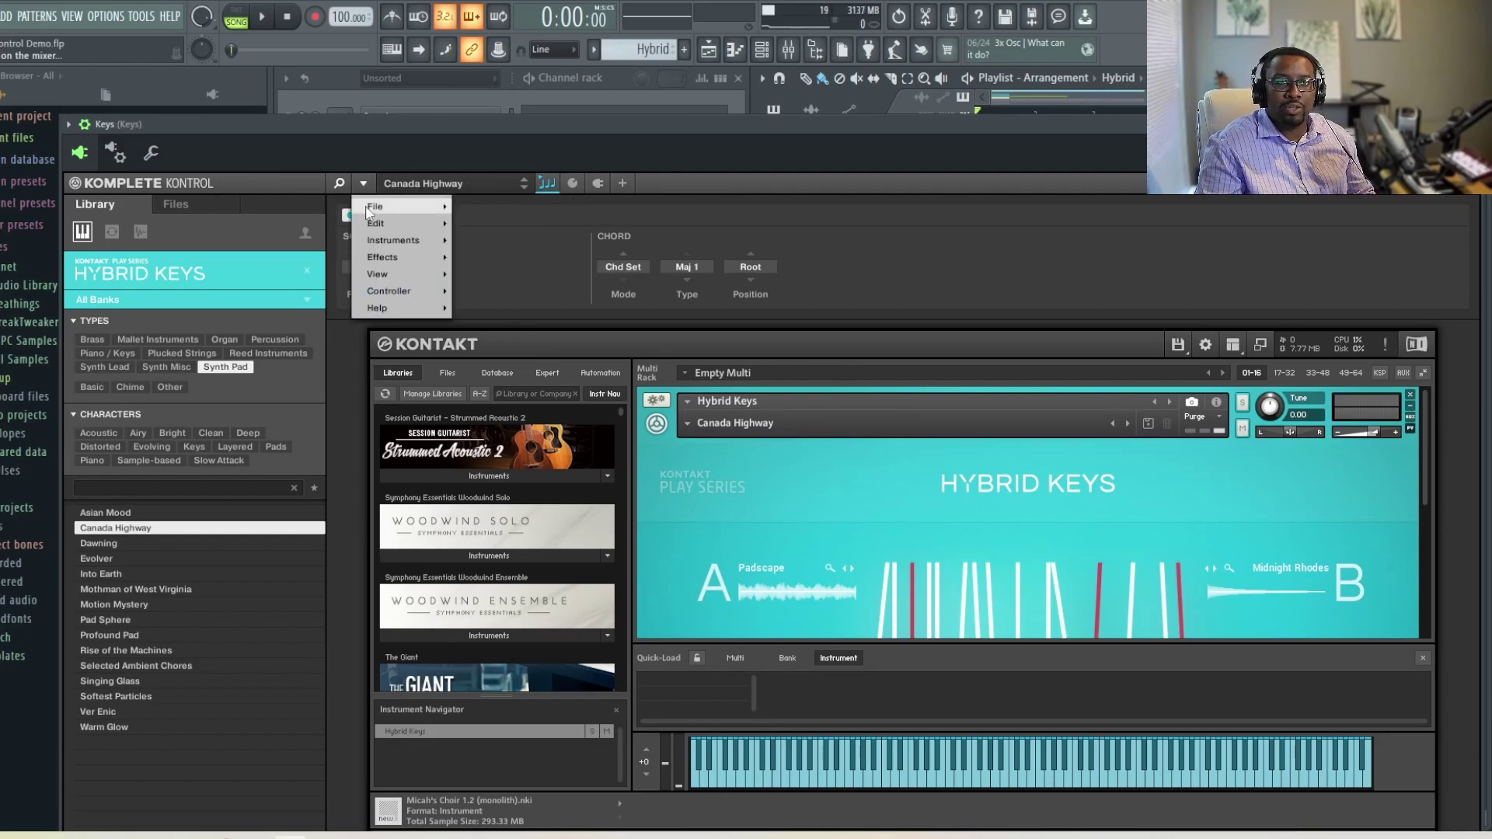
pyautogui.moveTo(405, 218)
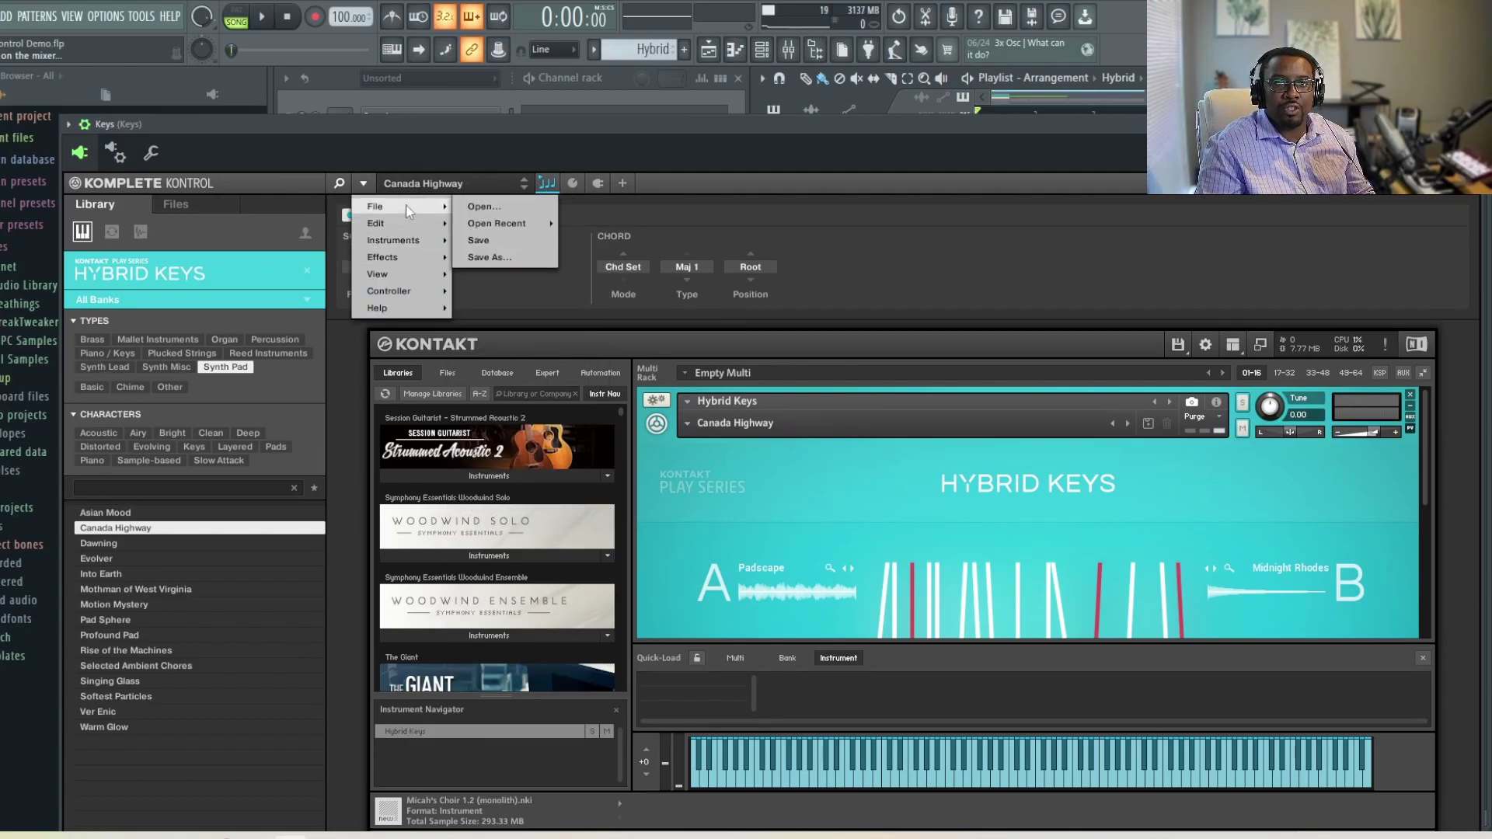
pyautogui.click(394, 254)
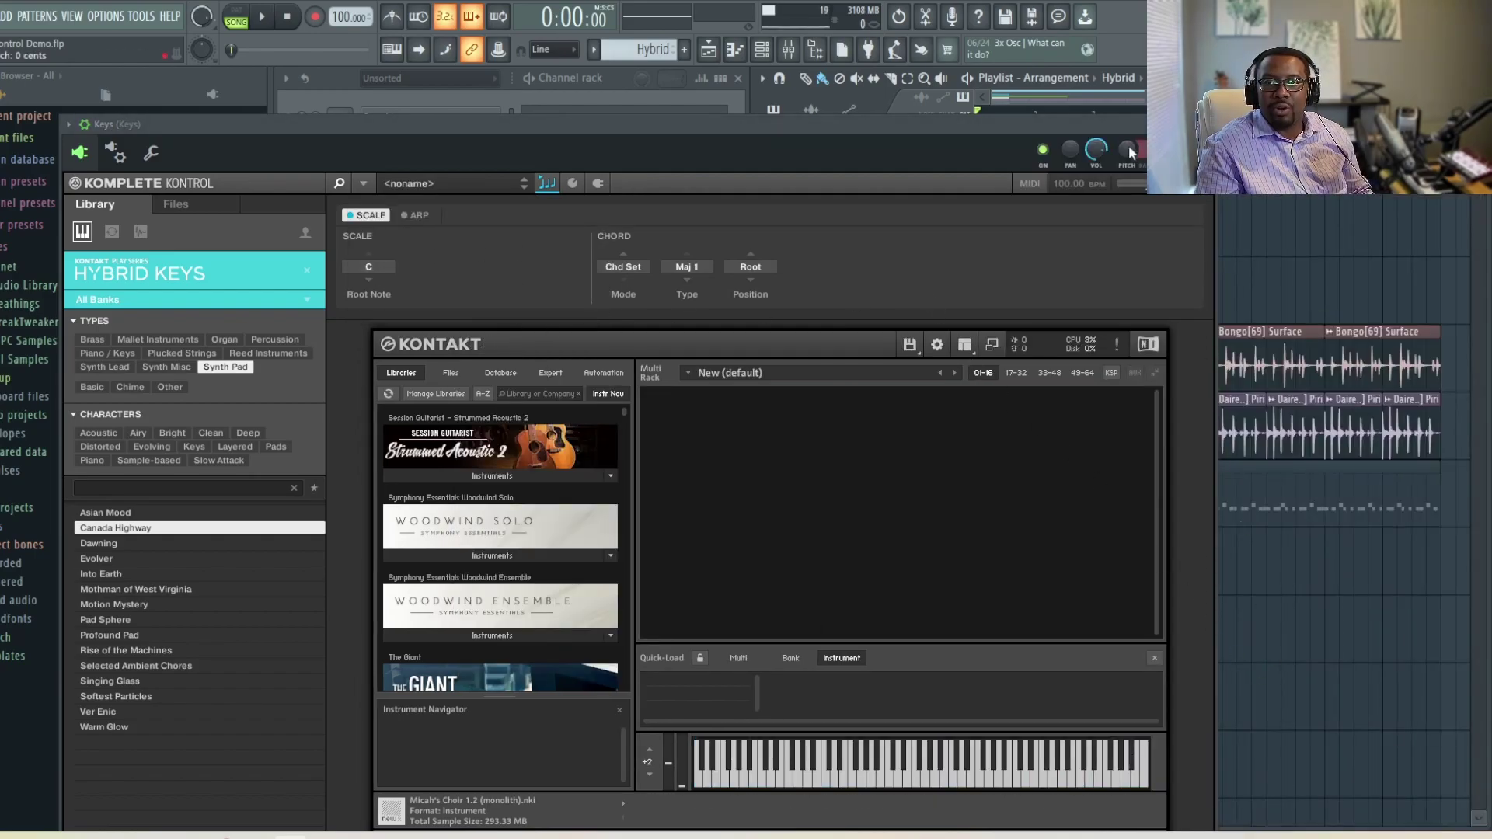
pyautogui.press('Escape')
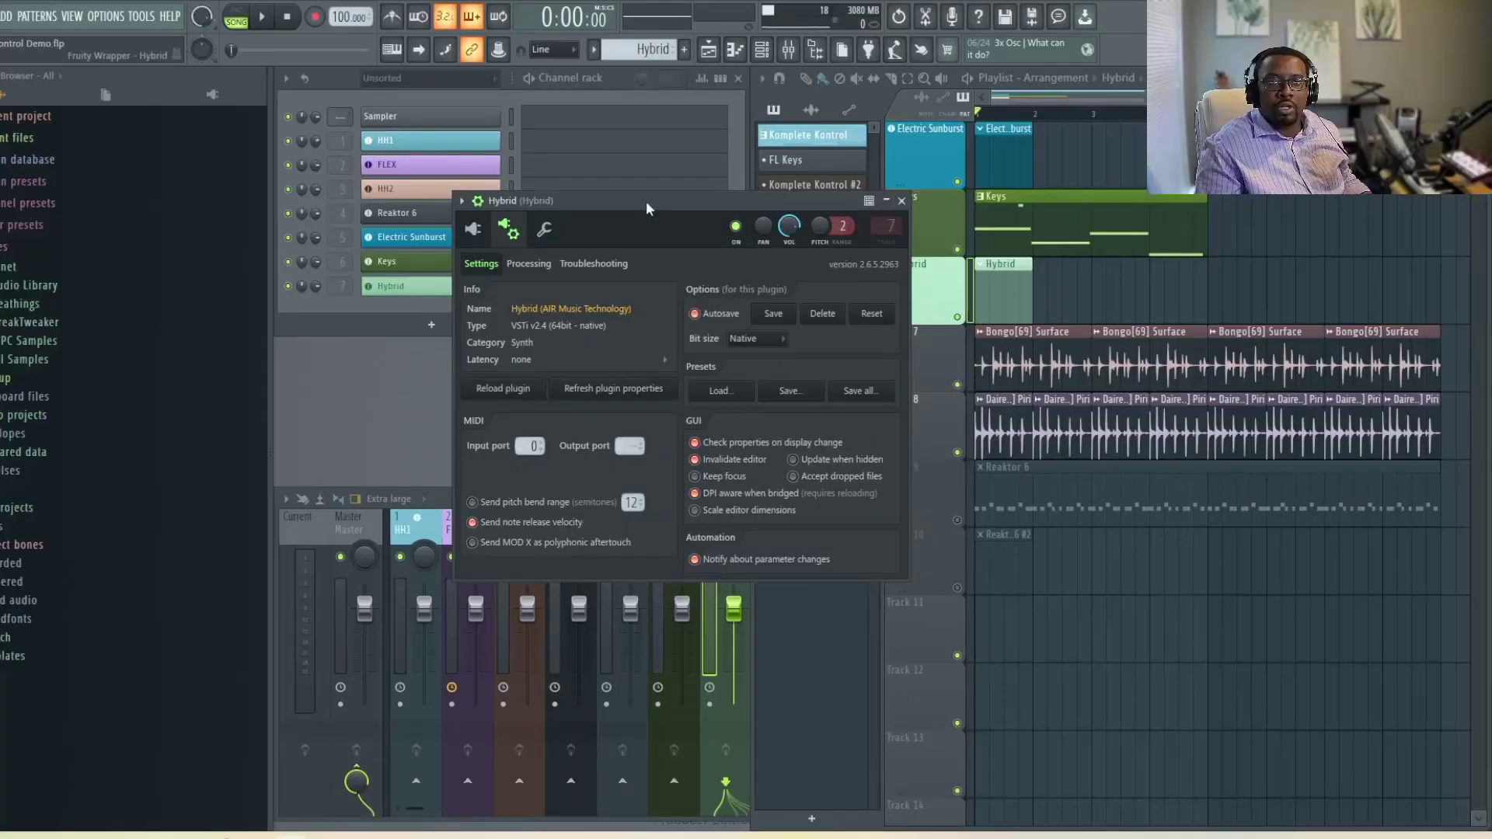
# Make Keys the active channel and close the Hybrid synth window, leaving Keys' plugin Settings showing.
pyautogui.moveTo(646, 201); pyautogui.dragTo(930, 196)
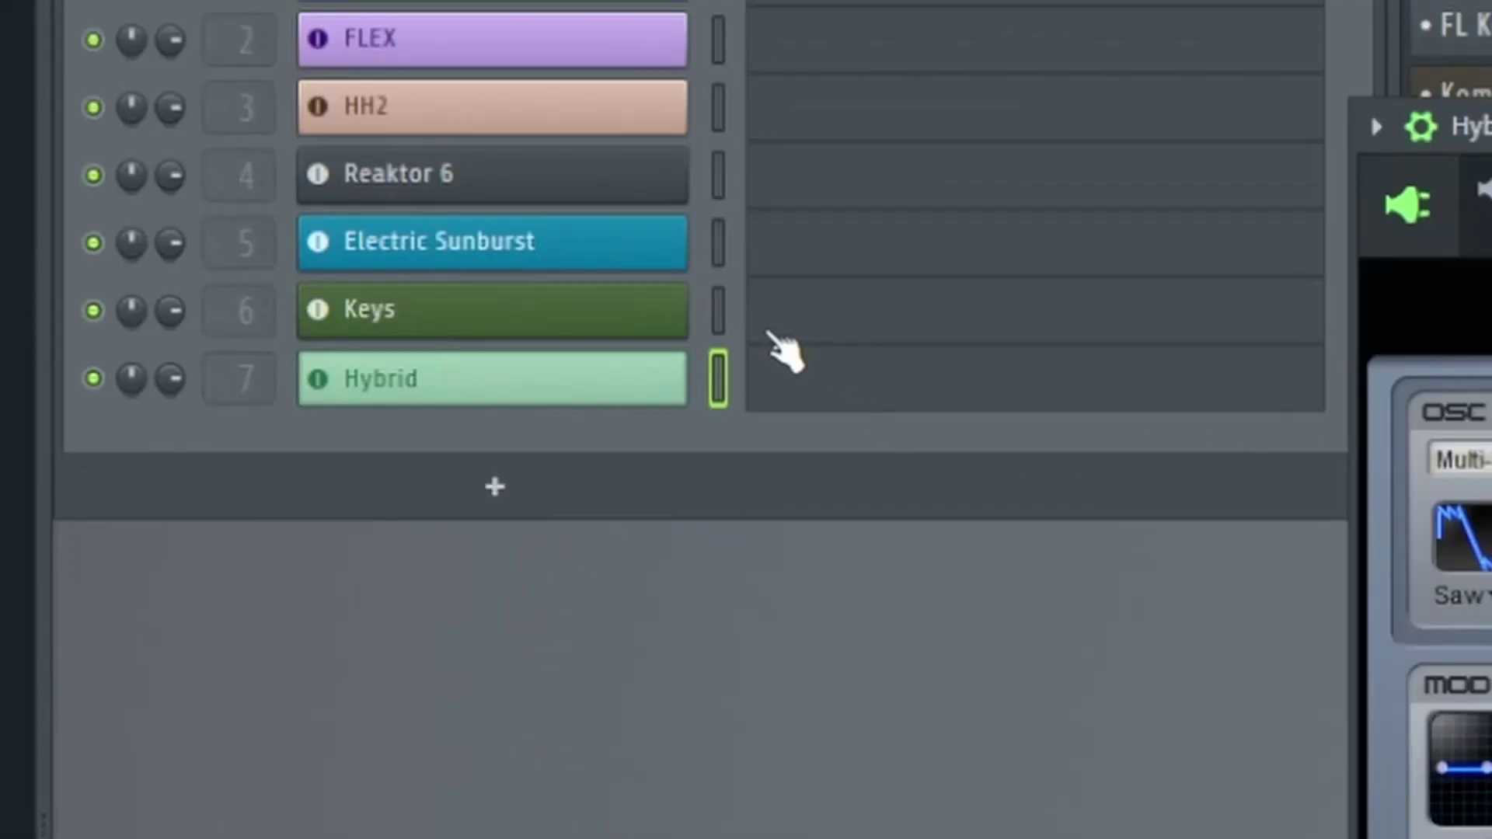
pyautogui.click(984, 307)
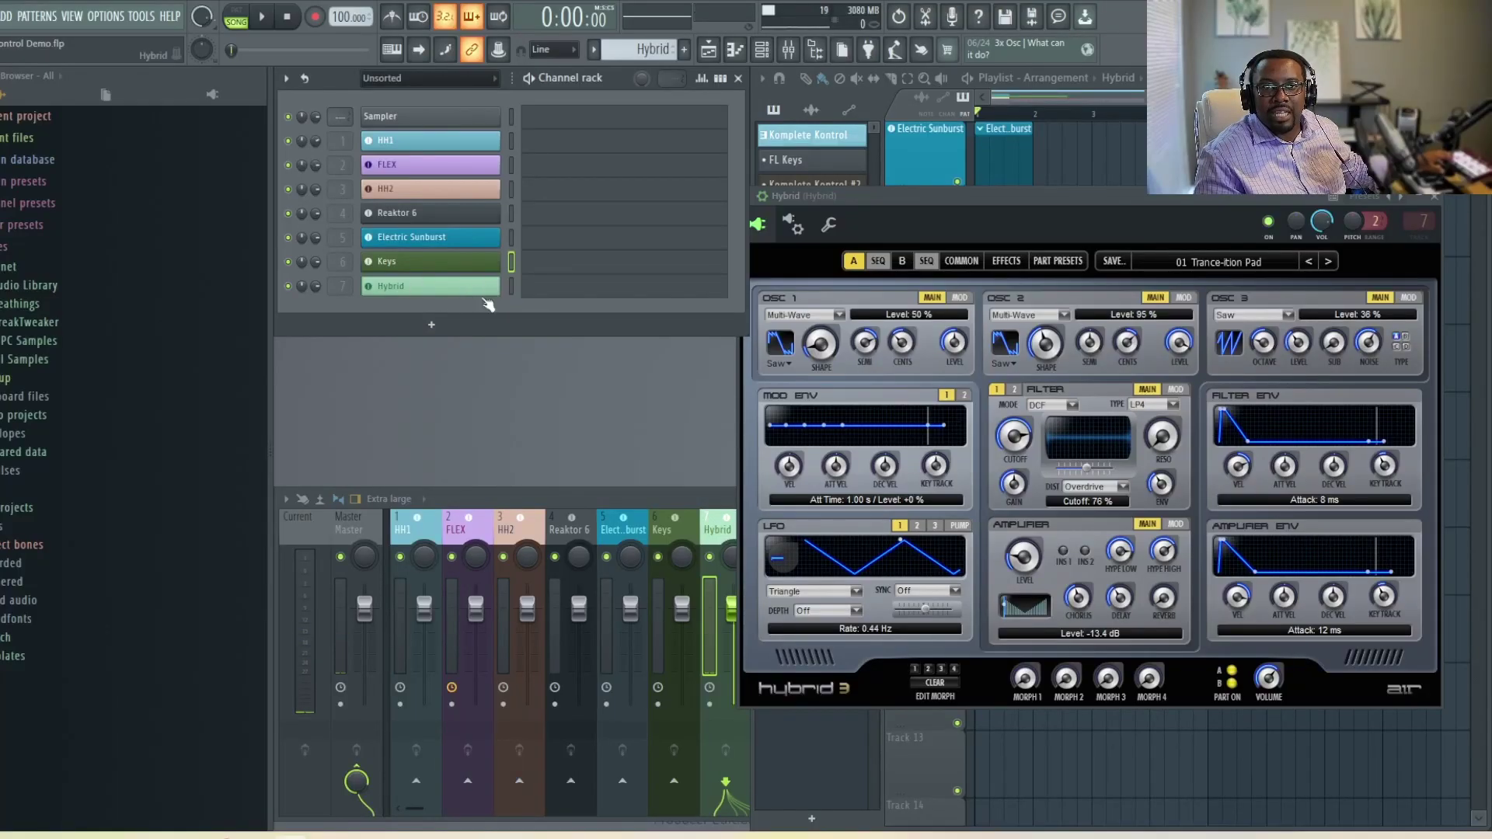
pyautogui.press('Escape')
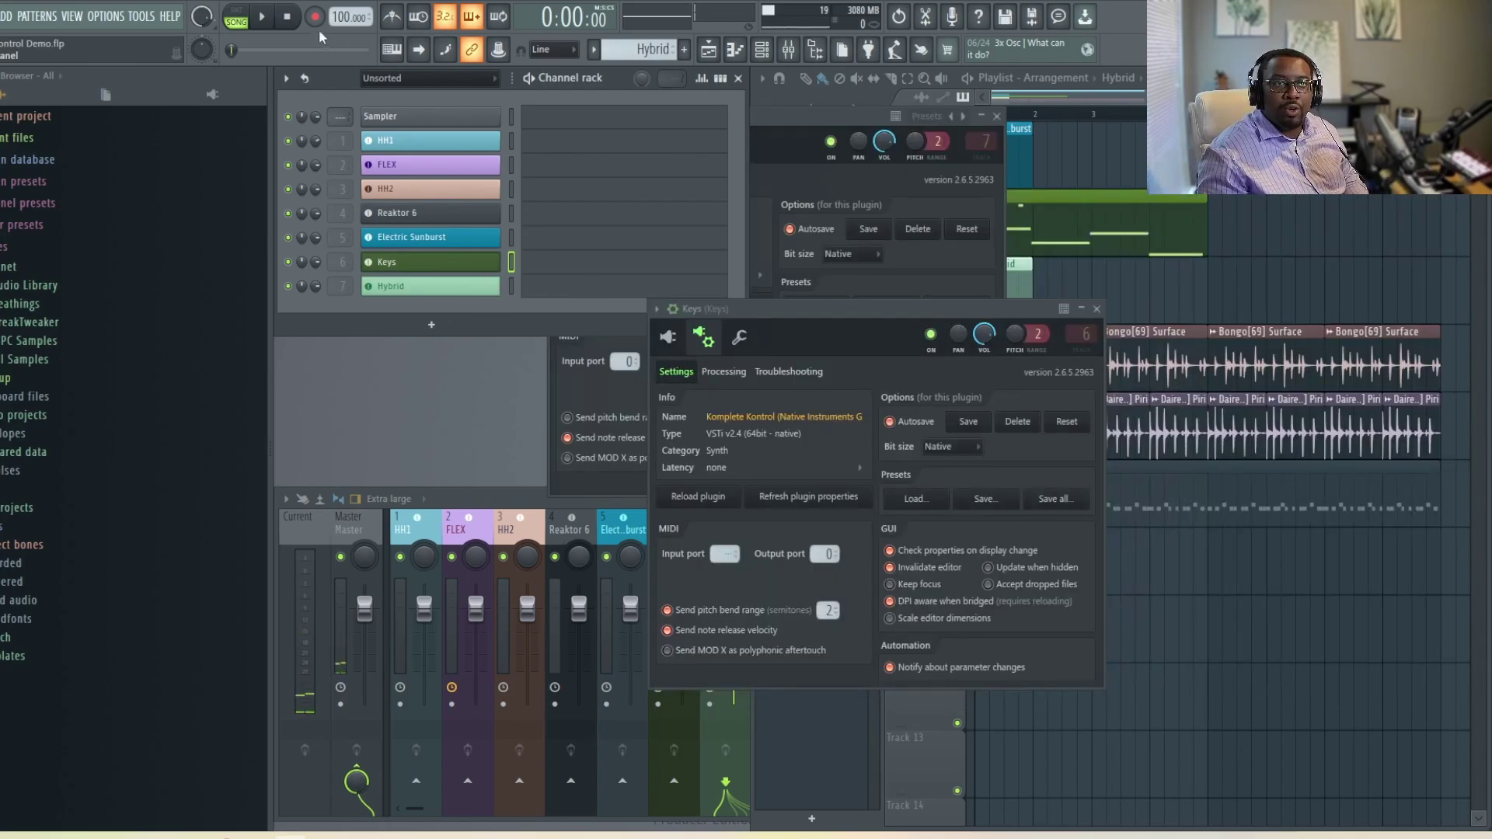
# Record a take of the incoming chords, stop, and view the Keys pattern's notes in the piano roll.
pyautogui.click(265, 17)
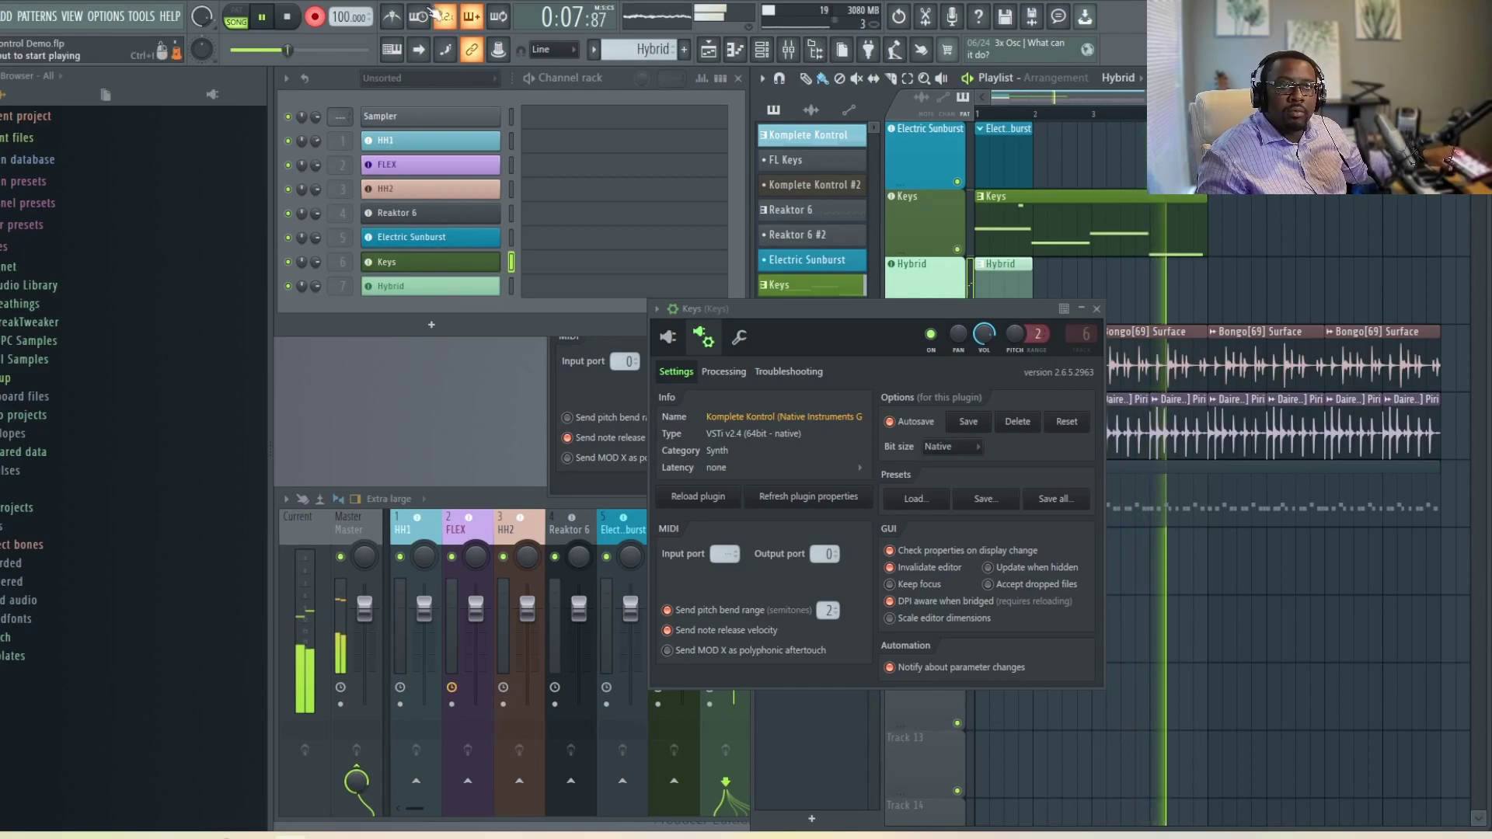
pyautogui.click(287, 17)
pyautogui.click(392, 48)
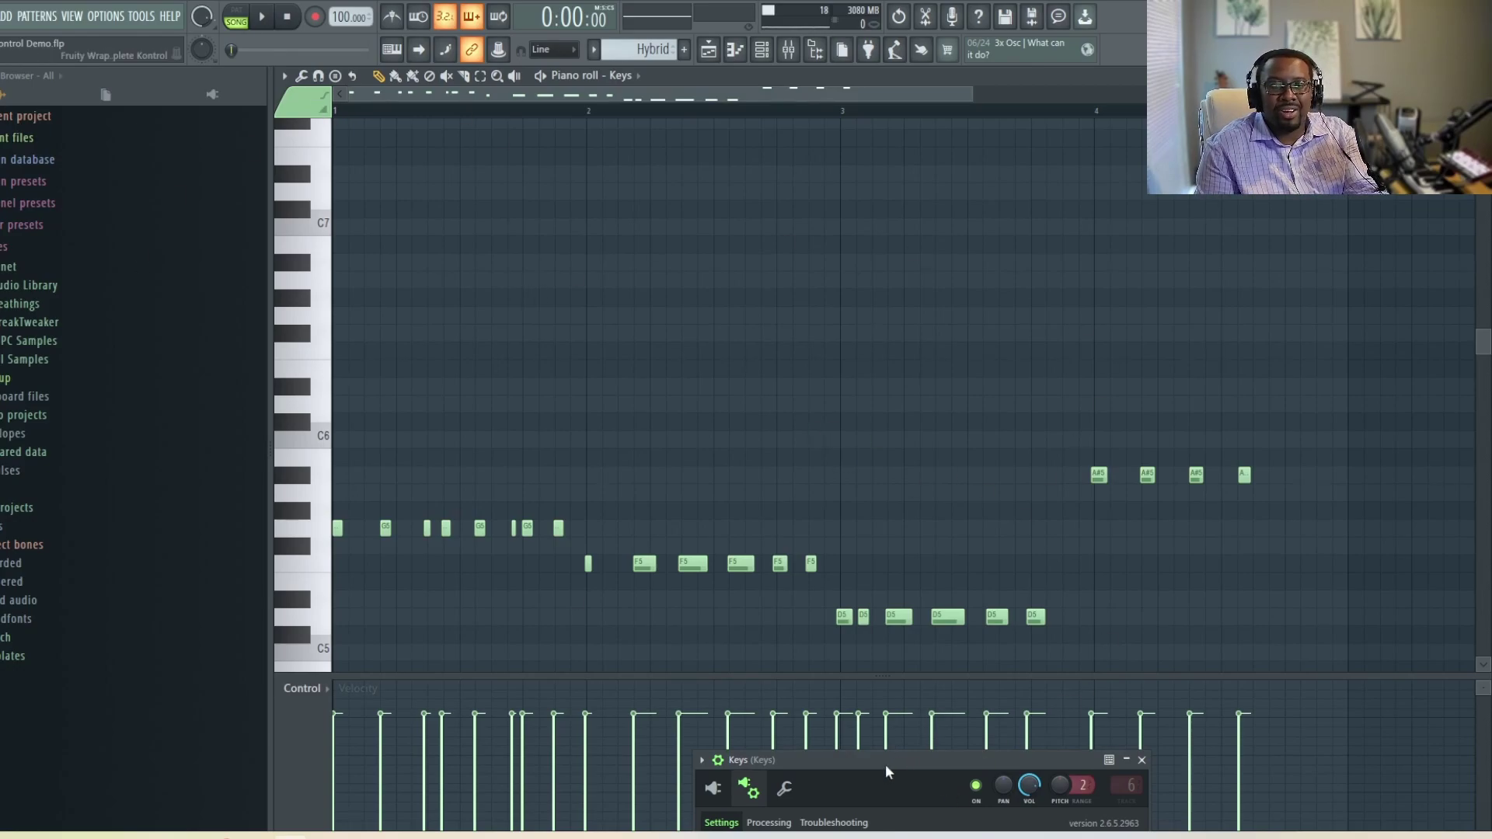
# Play back the recorded Keys notes and stop, with the Keys plugin window moved aside.
pyautogui.moveTo(884, 763); pyautogui.dragTo(923, 711)
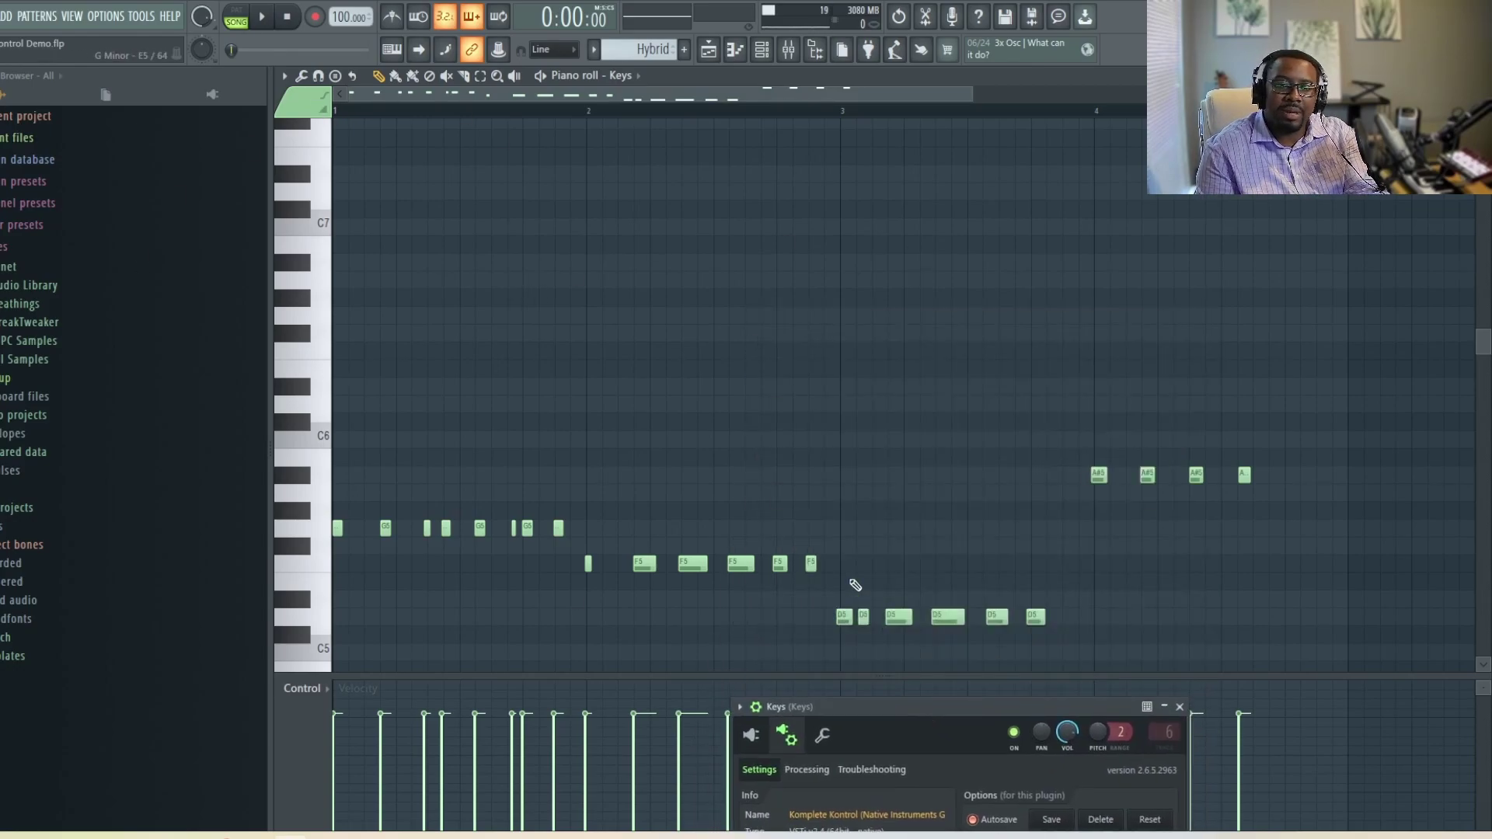
pyautogui.press('space')
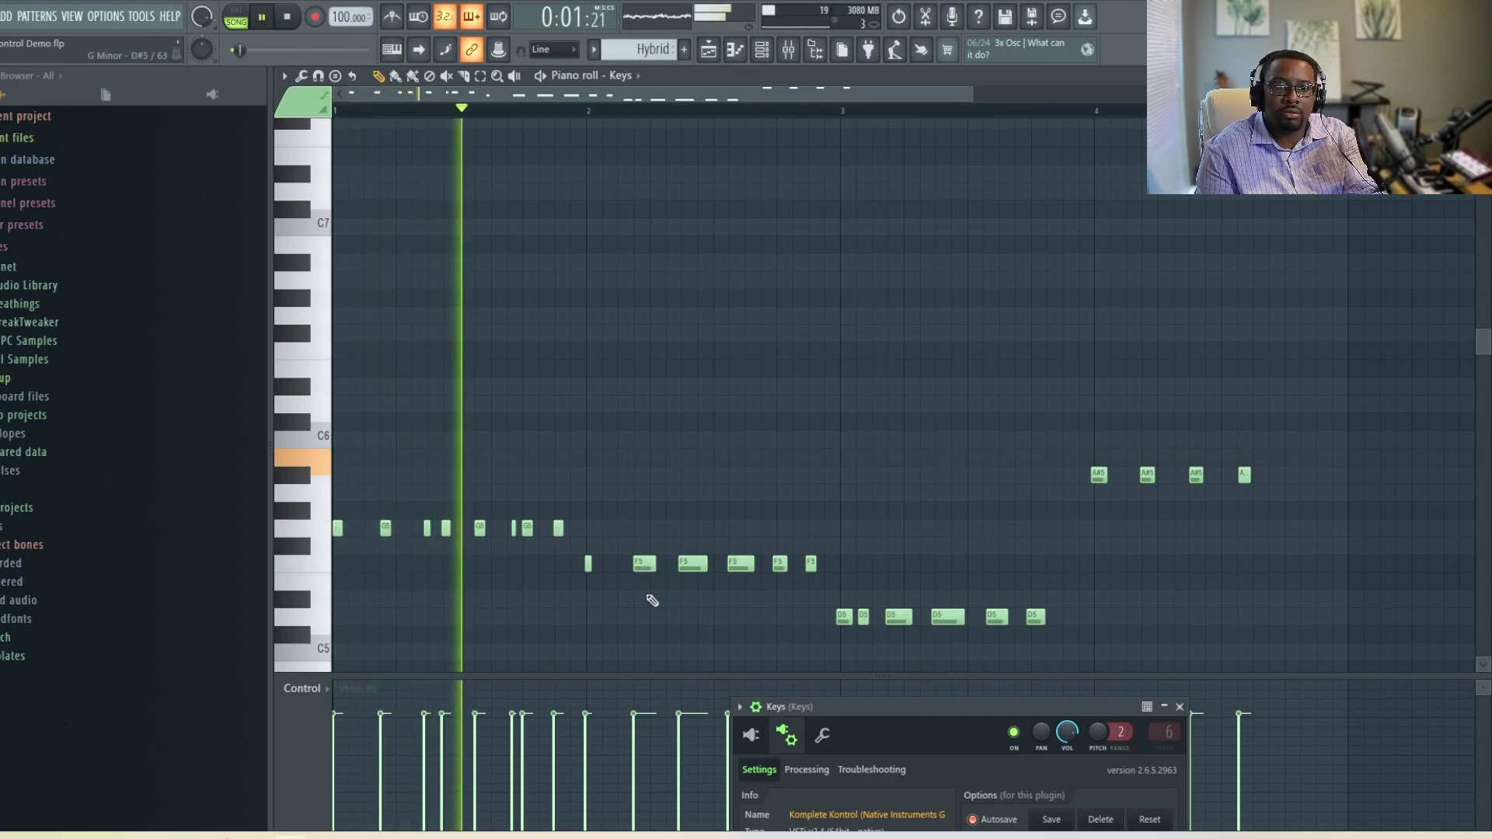
pyautogui.press('space')
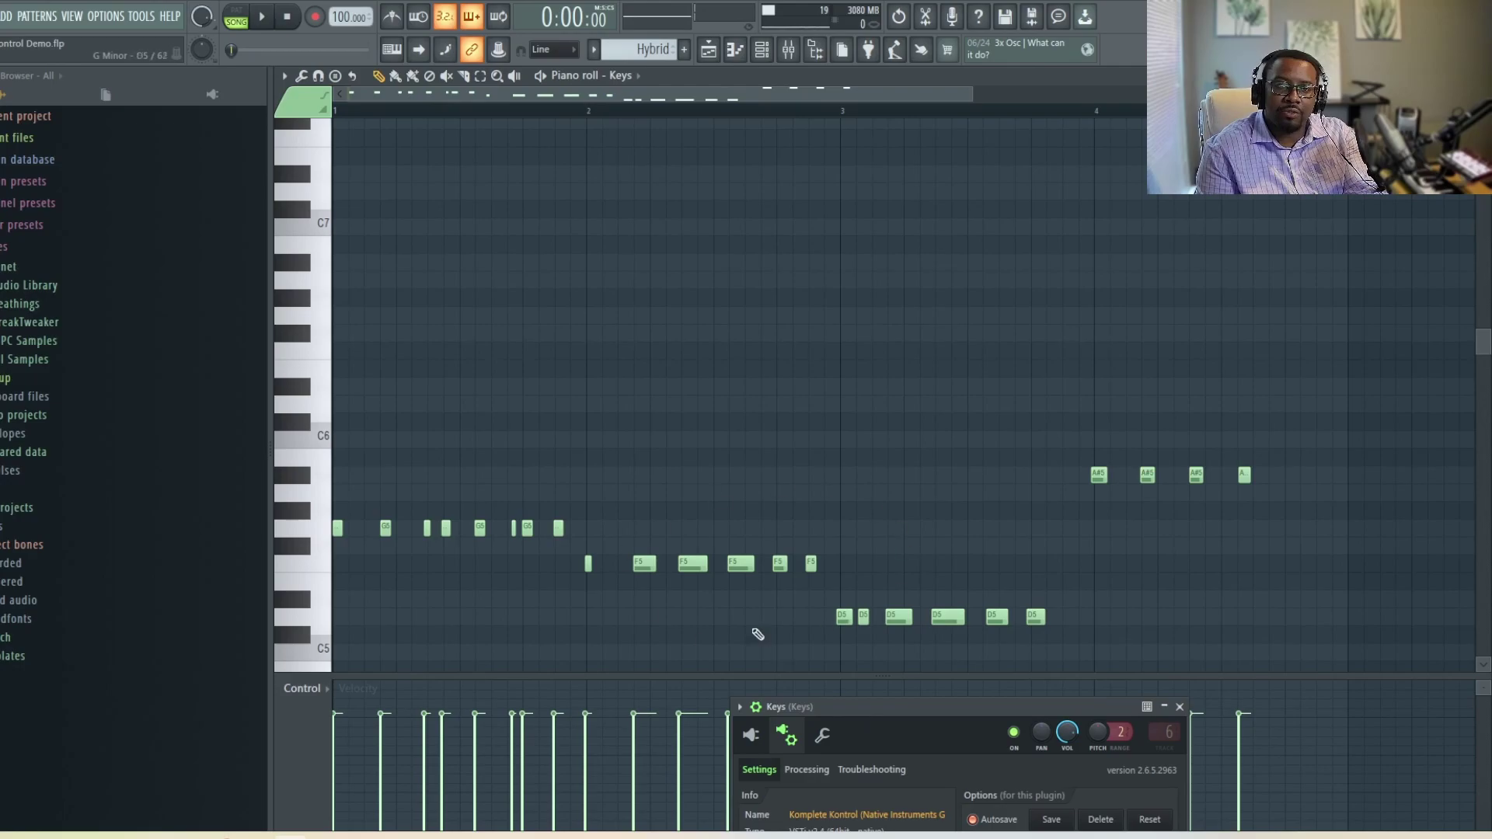
pyautogui.moveTo(928, 708); pyautogui.dragTo(788, 139)
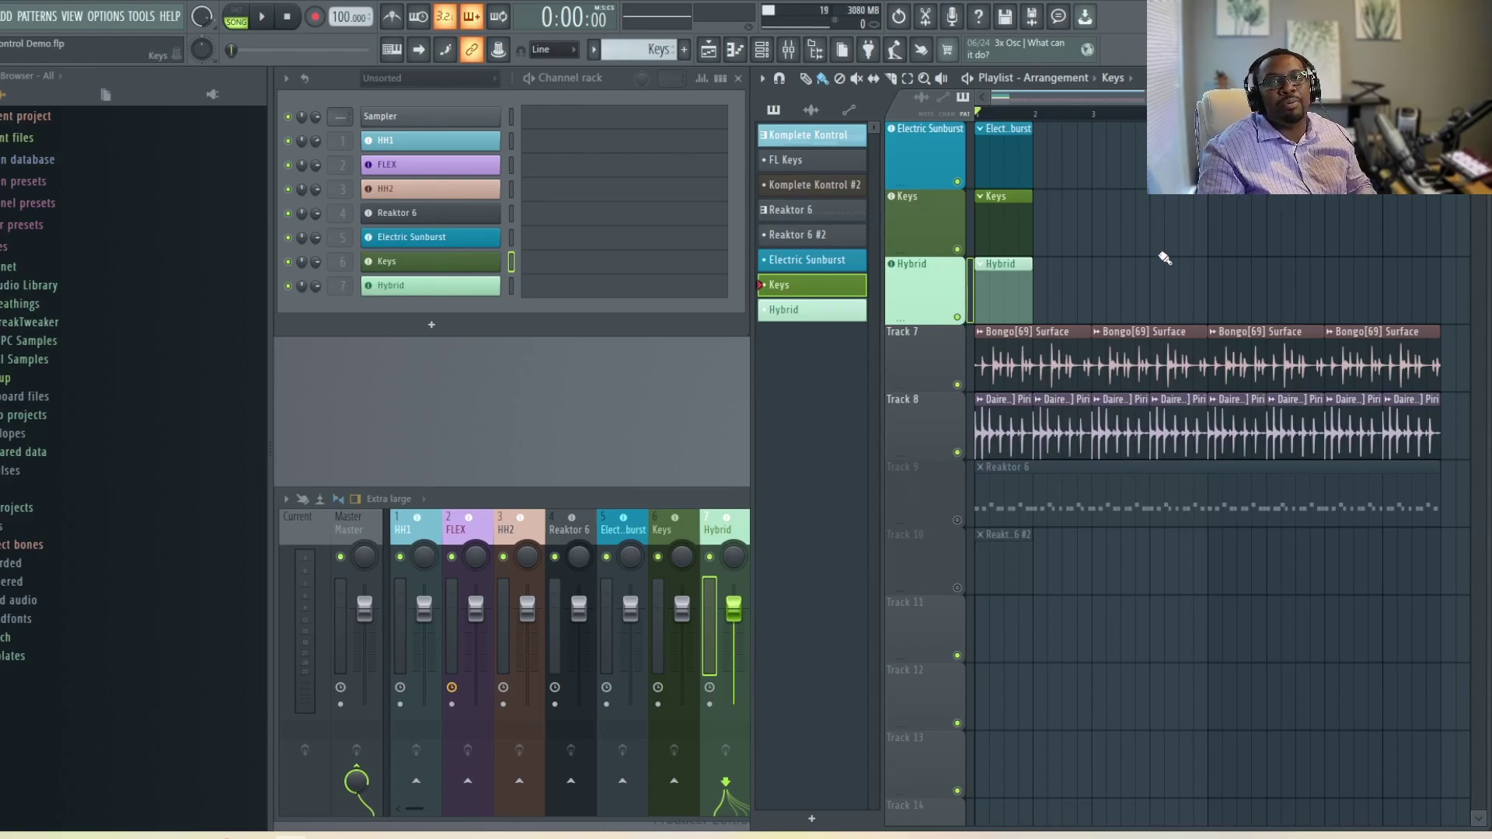
# Check the FLEX channel settings and the Hybrid plugin settings.
pyautogui.scroll(3, 1165, 264)
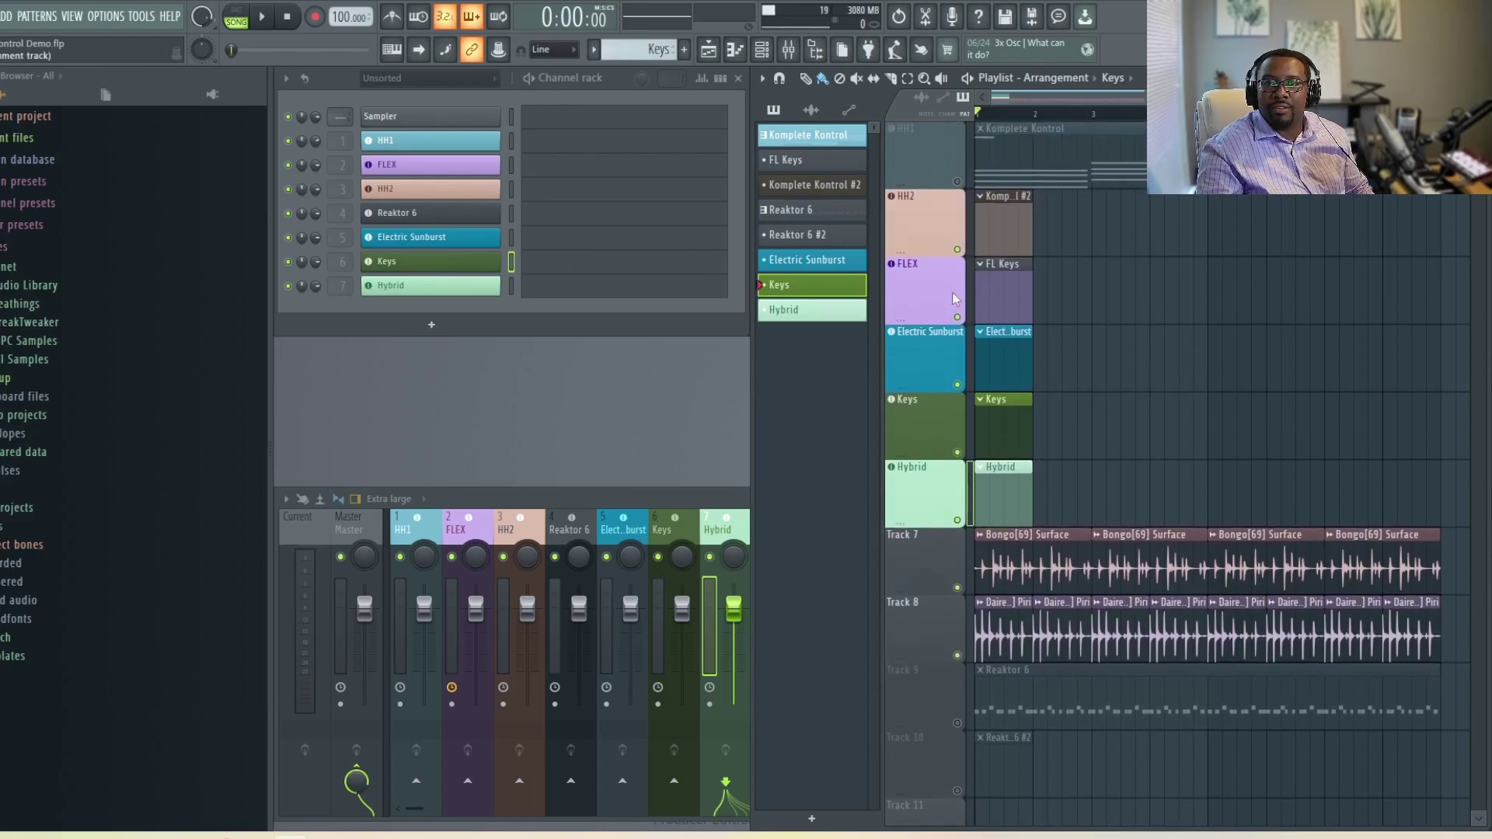
pyautogui.click(928, 295)
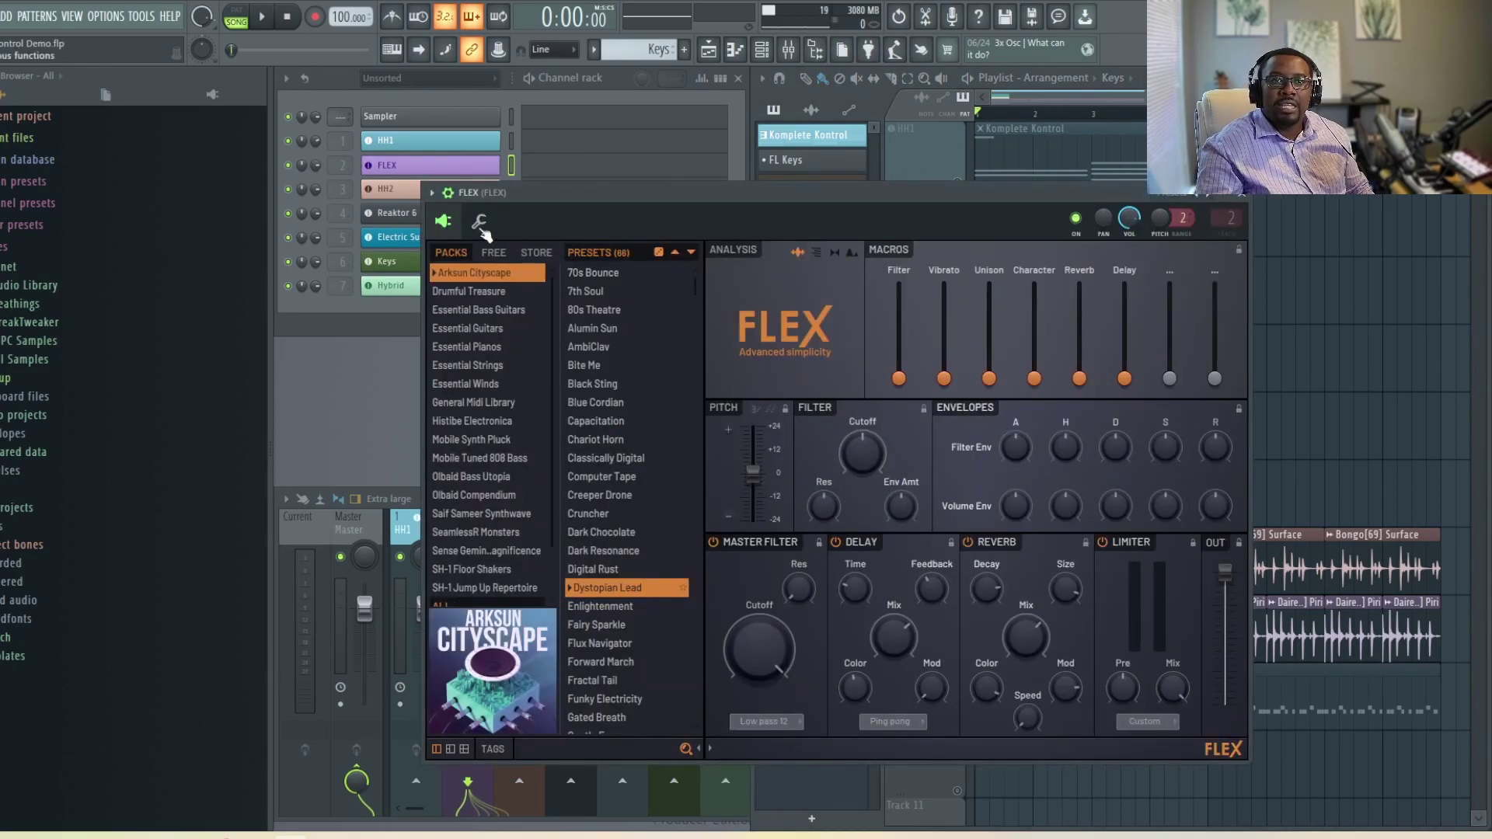
pyautogui.click(479, 225)
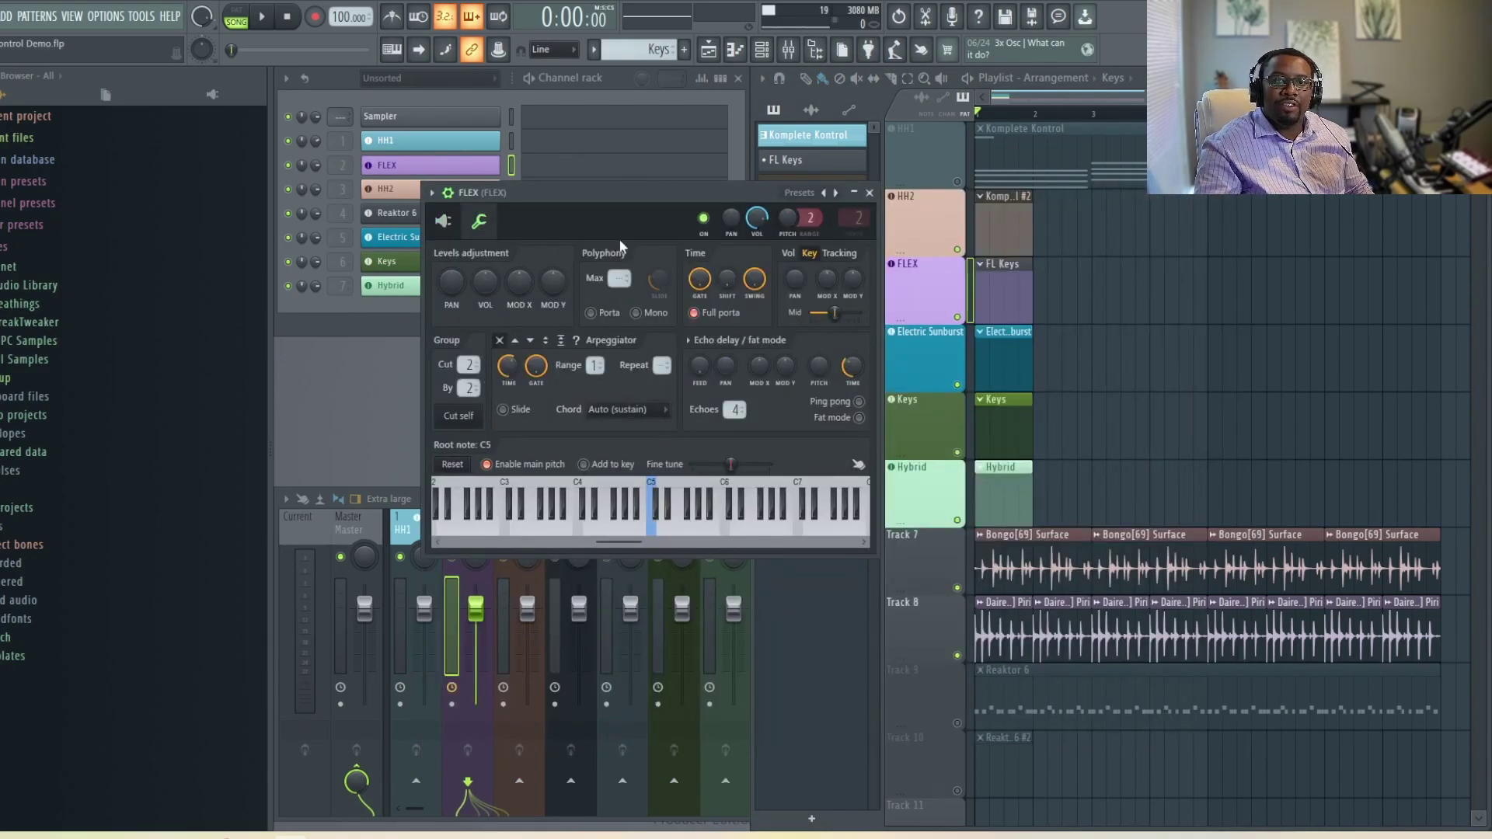
pyautogui.moveTo(620, 240); pyautogui.dragTo(727, 342)
pyautogui.click(496, 288)
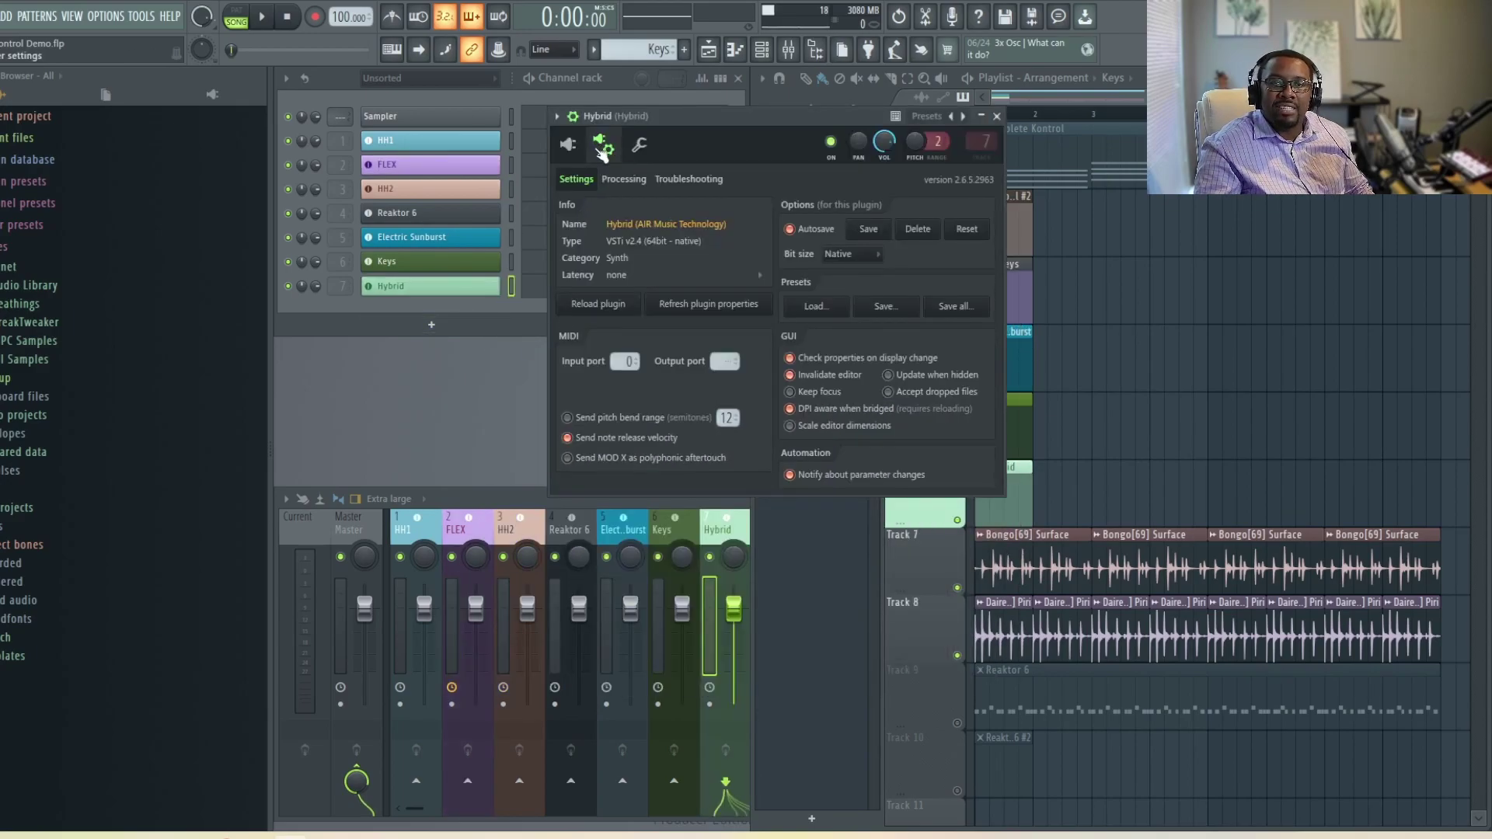
# Return FLEX to its synth editor showing the Arksun Cityscape preset browser.
pyautogui.click(404, 175)
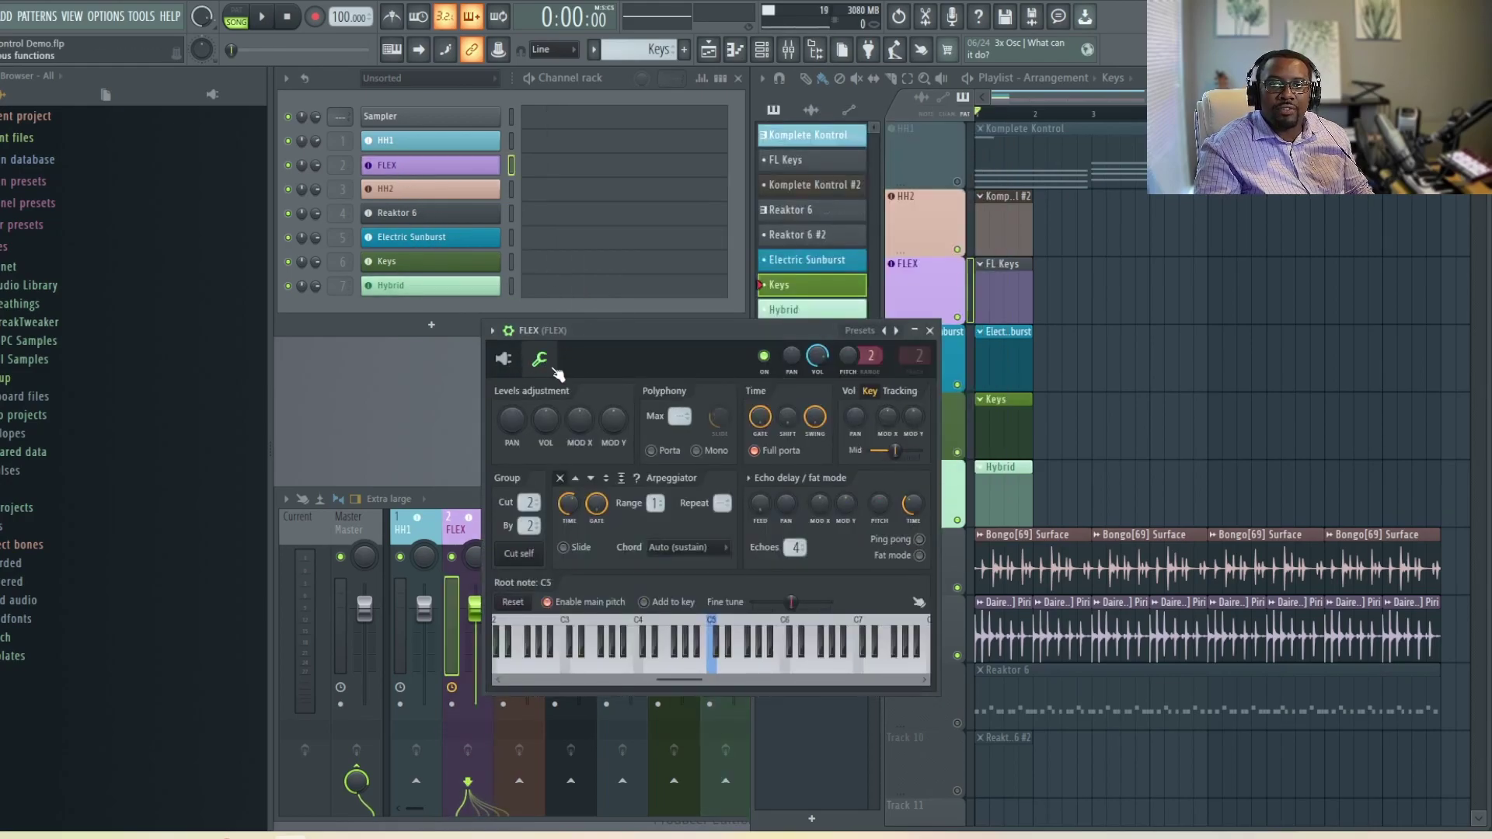
pyautogui.click(504, 358)
pyautogui.moveTo(679, 331); pyautogui.dragTo(734, 202)
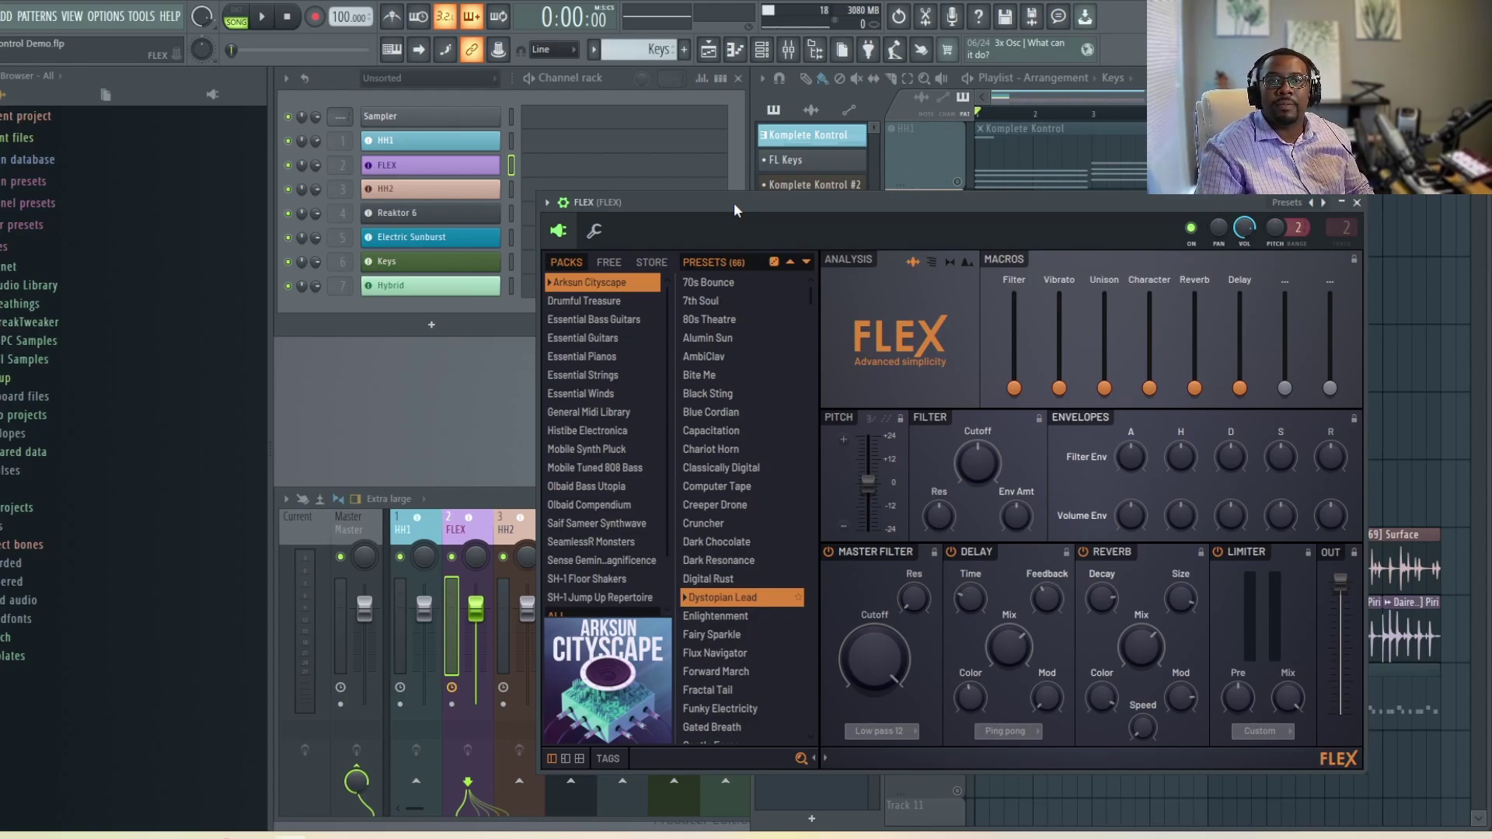
# Nudge the FLEX window down and left before leaving FL Studio for Chrome.
pyautogui.moveTo(734, 202); pyautogui.dragTo(702, 219)
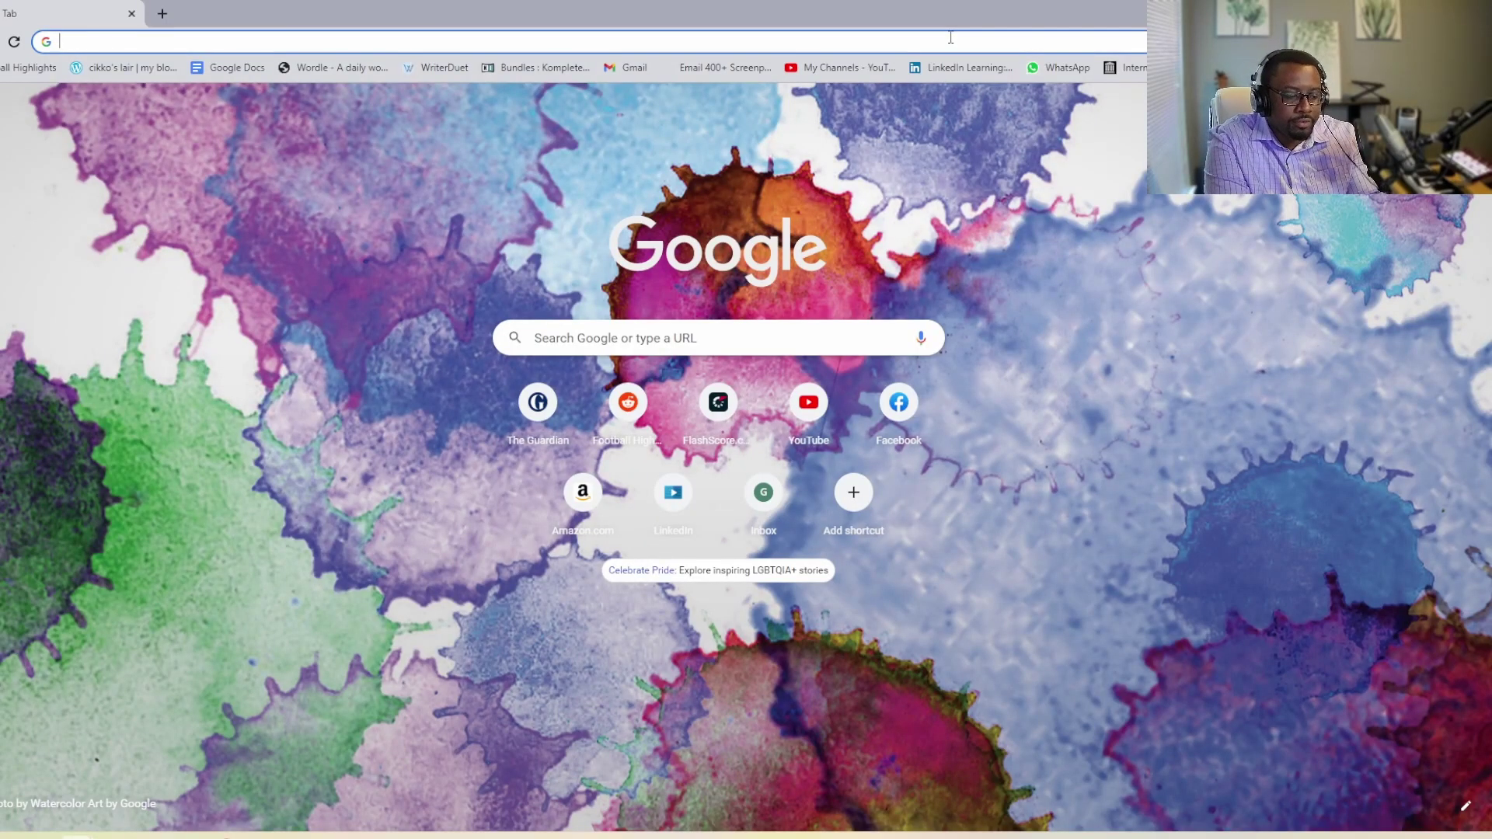
# Search Google for 'virtual midi driver windows' and locate LoopBe1 in the results.
pyautogui.write('virtu')
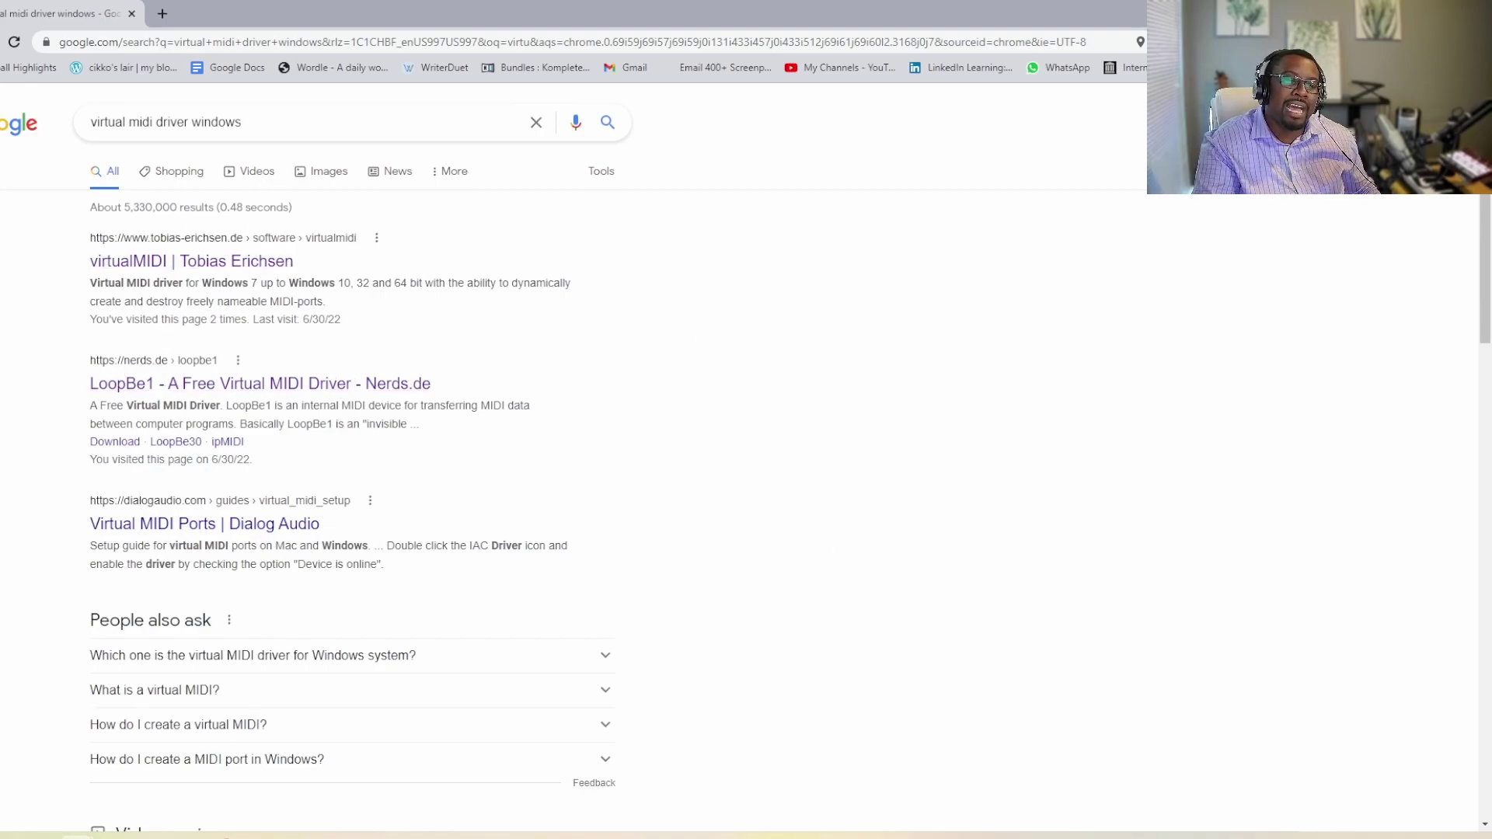
pyautogui.moveTo(360, 836)
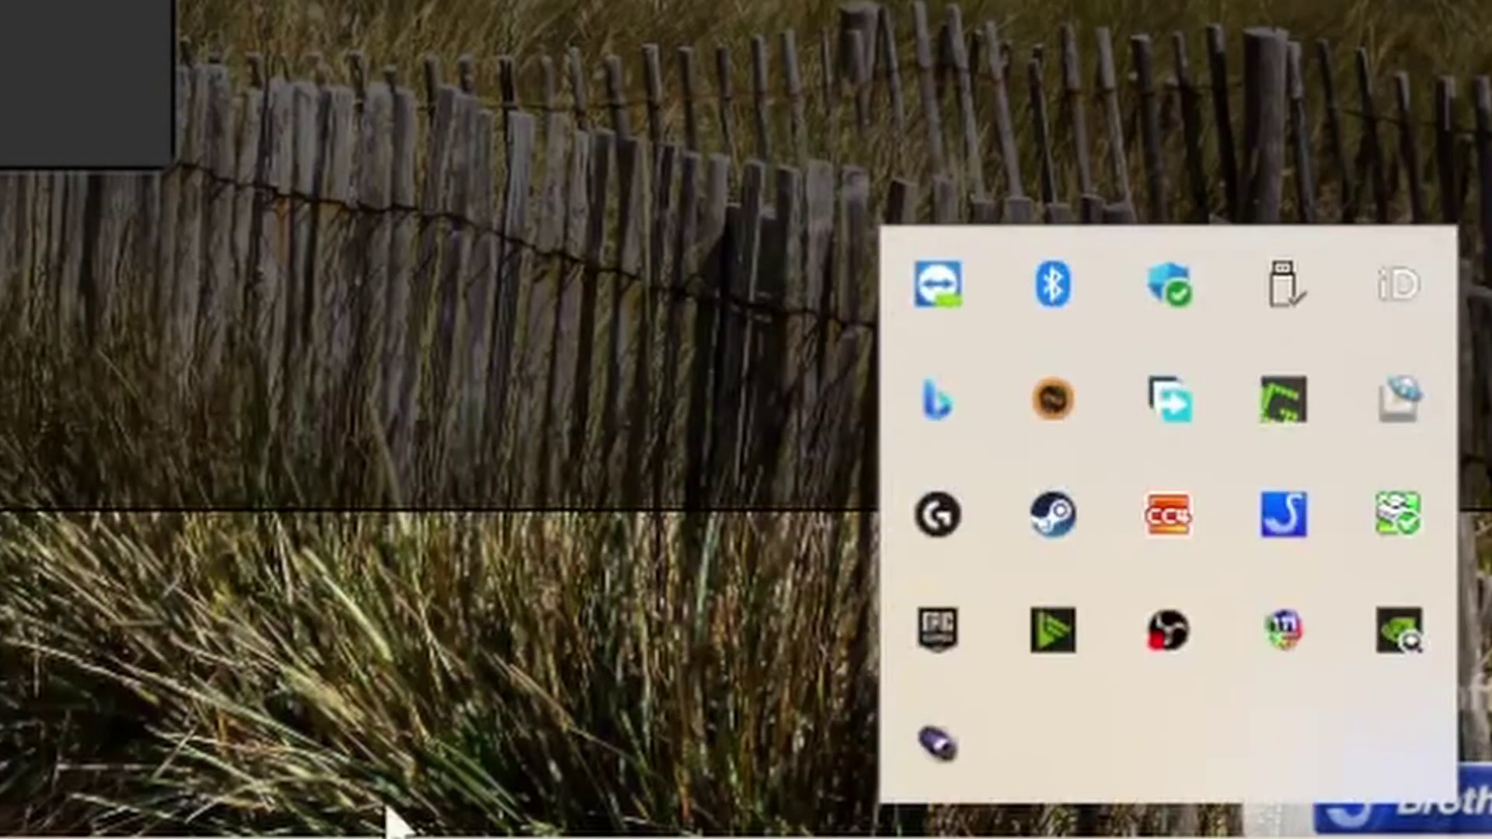
pyautogui.click(939, 764)
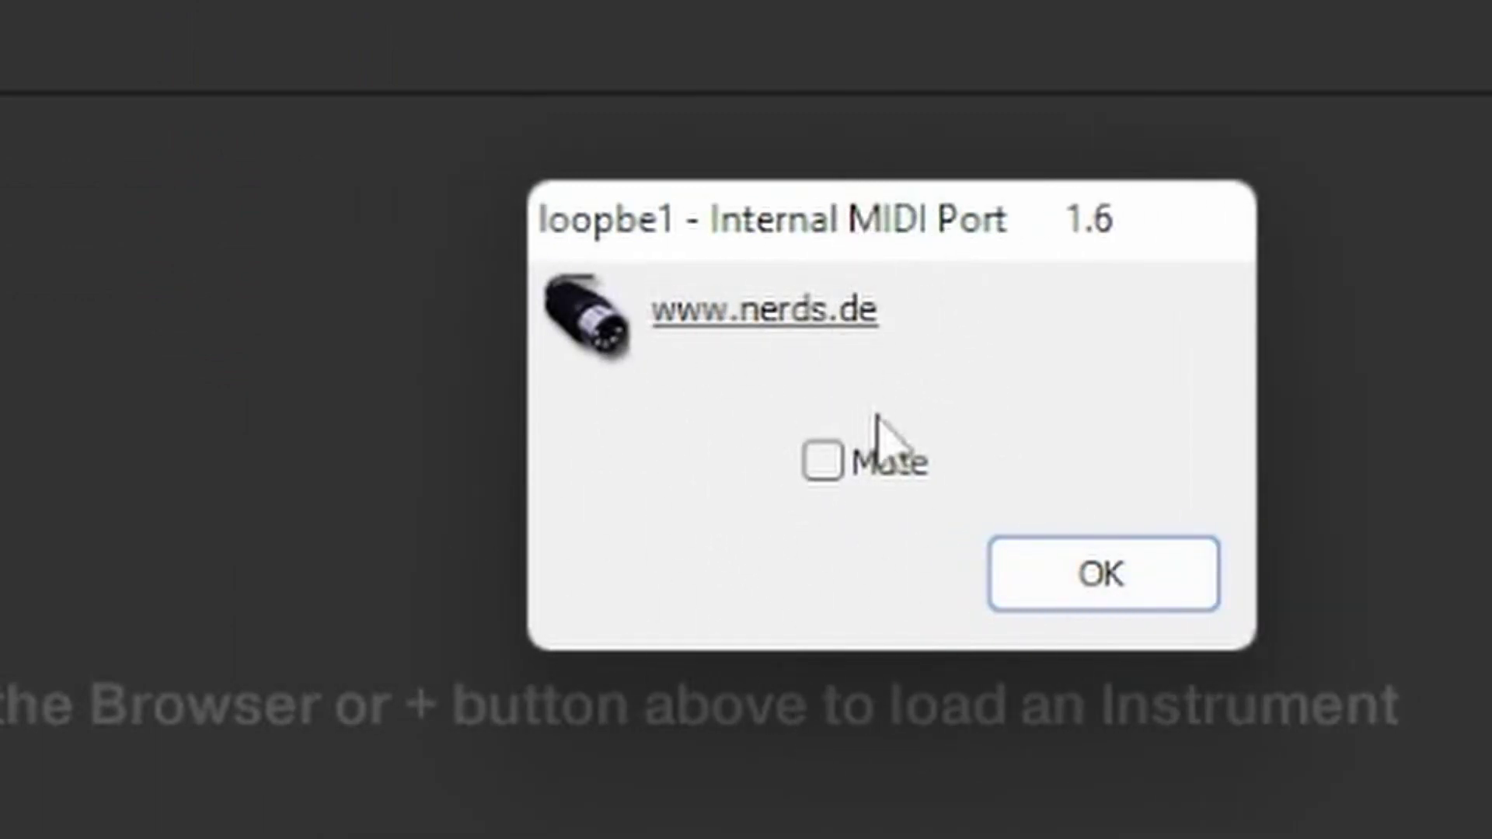
pyautogui.click(1014, 582)
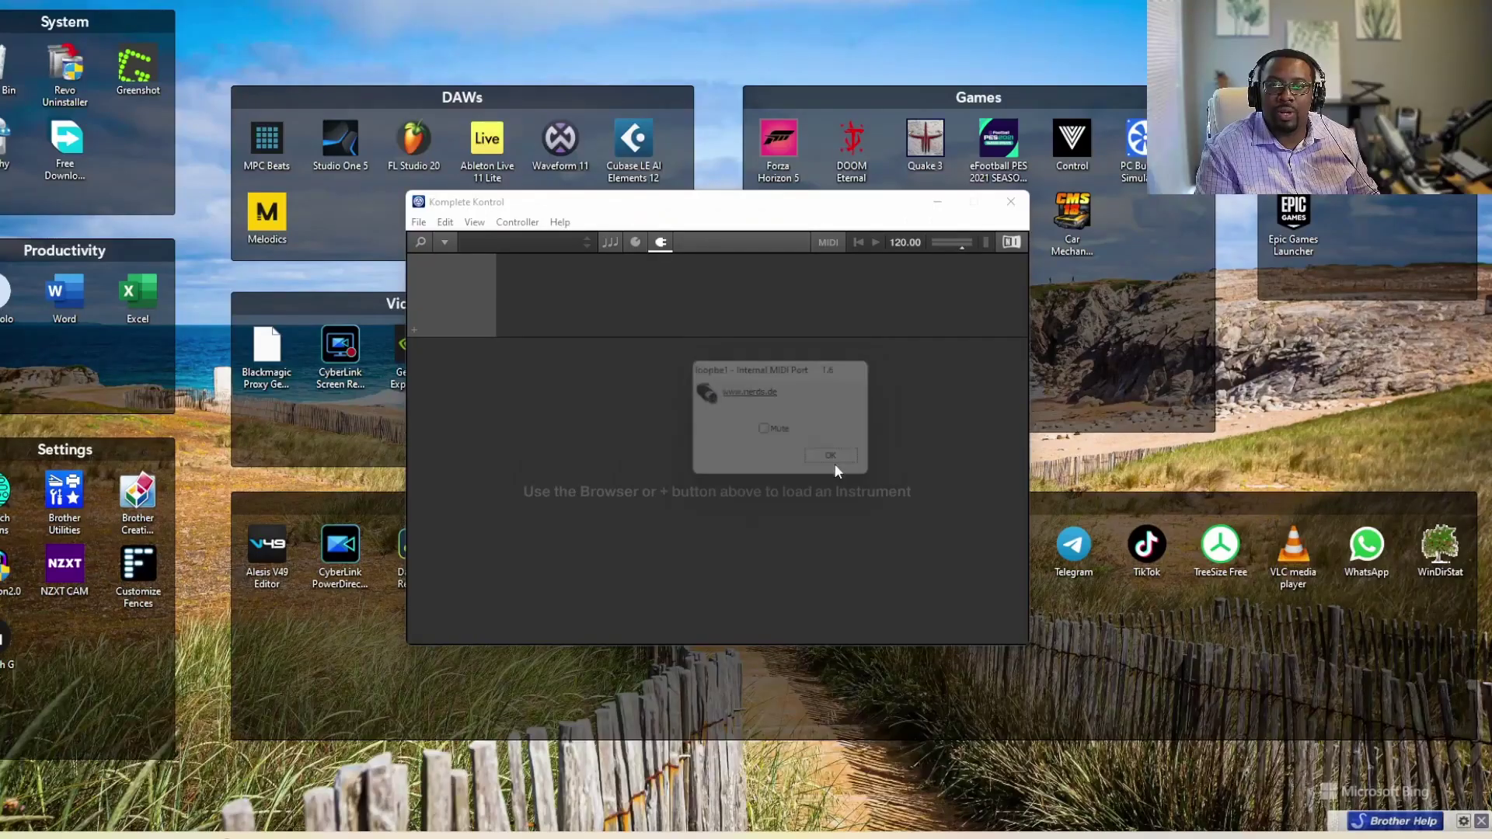
pyautogui.moveTo(664, 209); pyautogui.dragTo(633, 201)
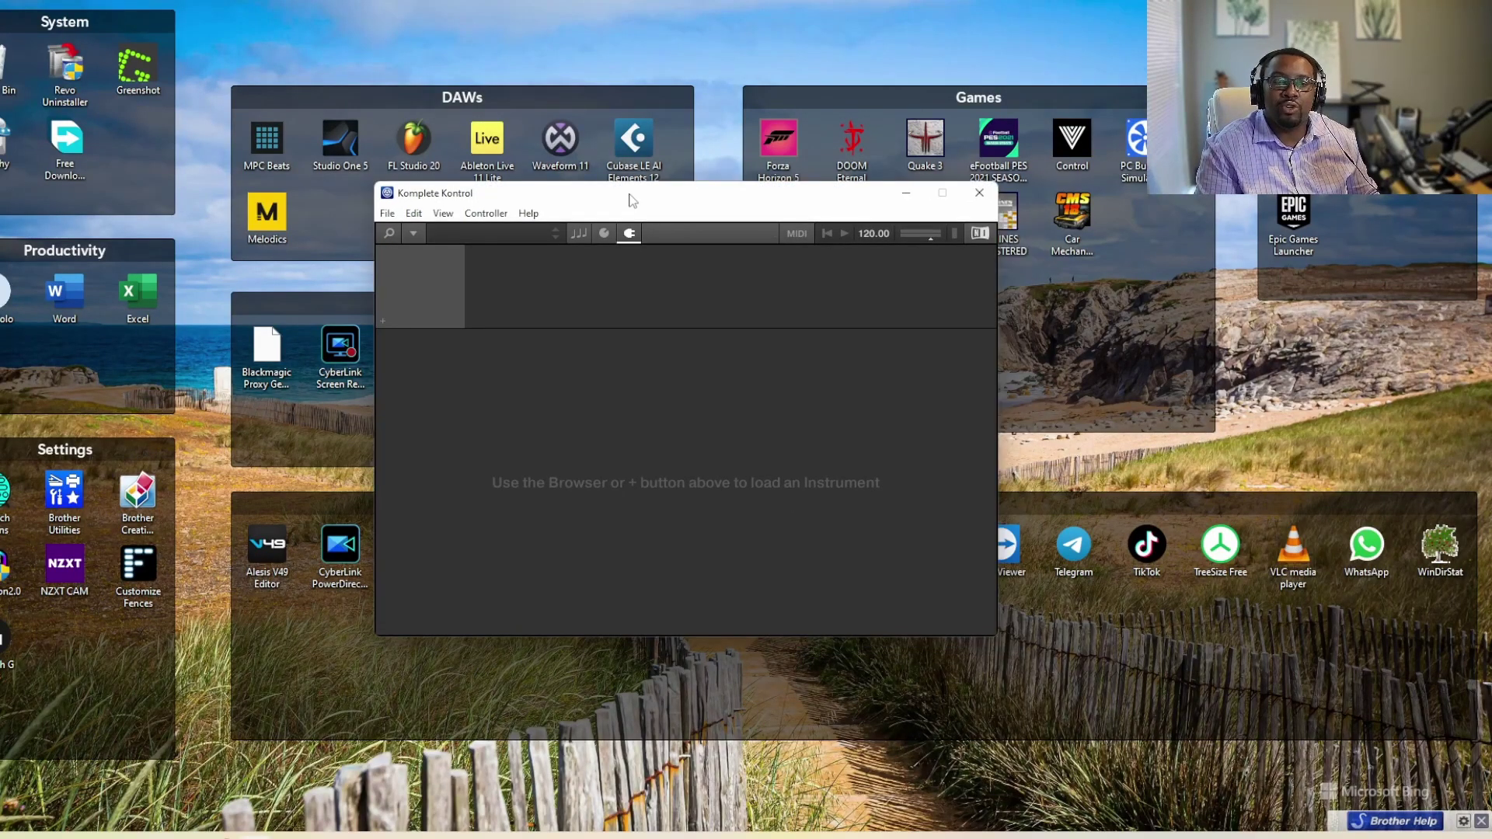
# Confirm LoopBe Internal MIDI is ticked under Komplete Kontrol's MIDI Output preferences, then close them.
pyautogui.click(414, 213)
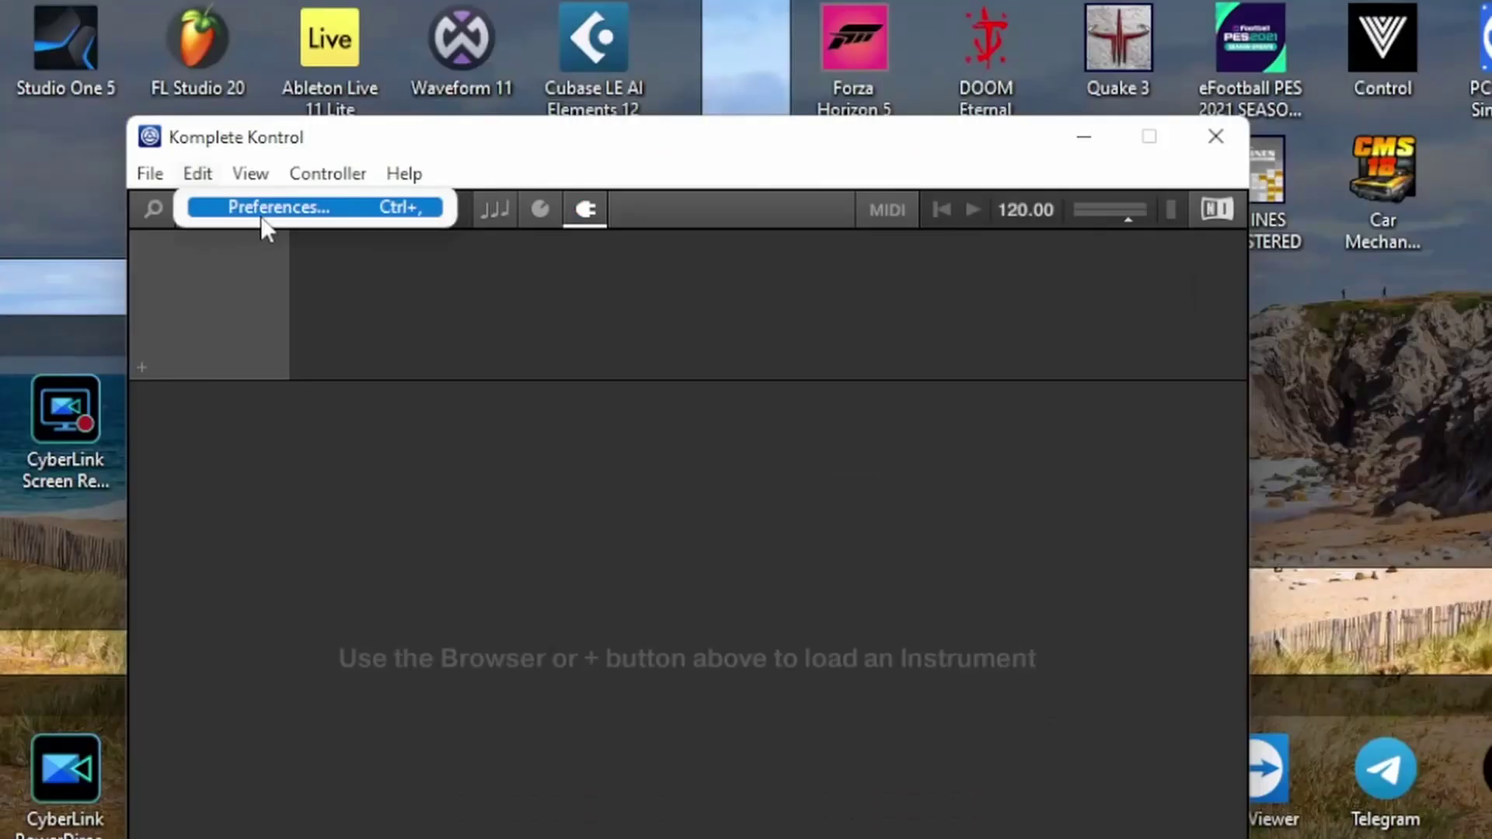
pyautogui.click(261, 217)
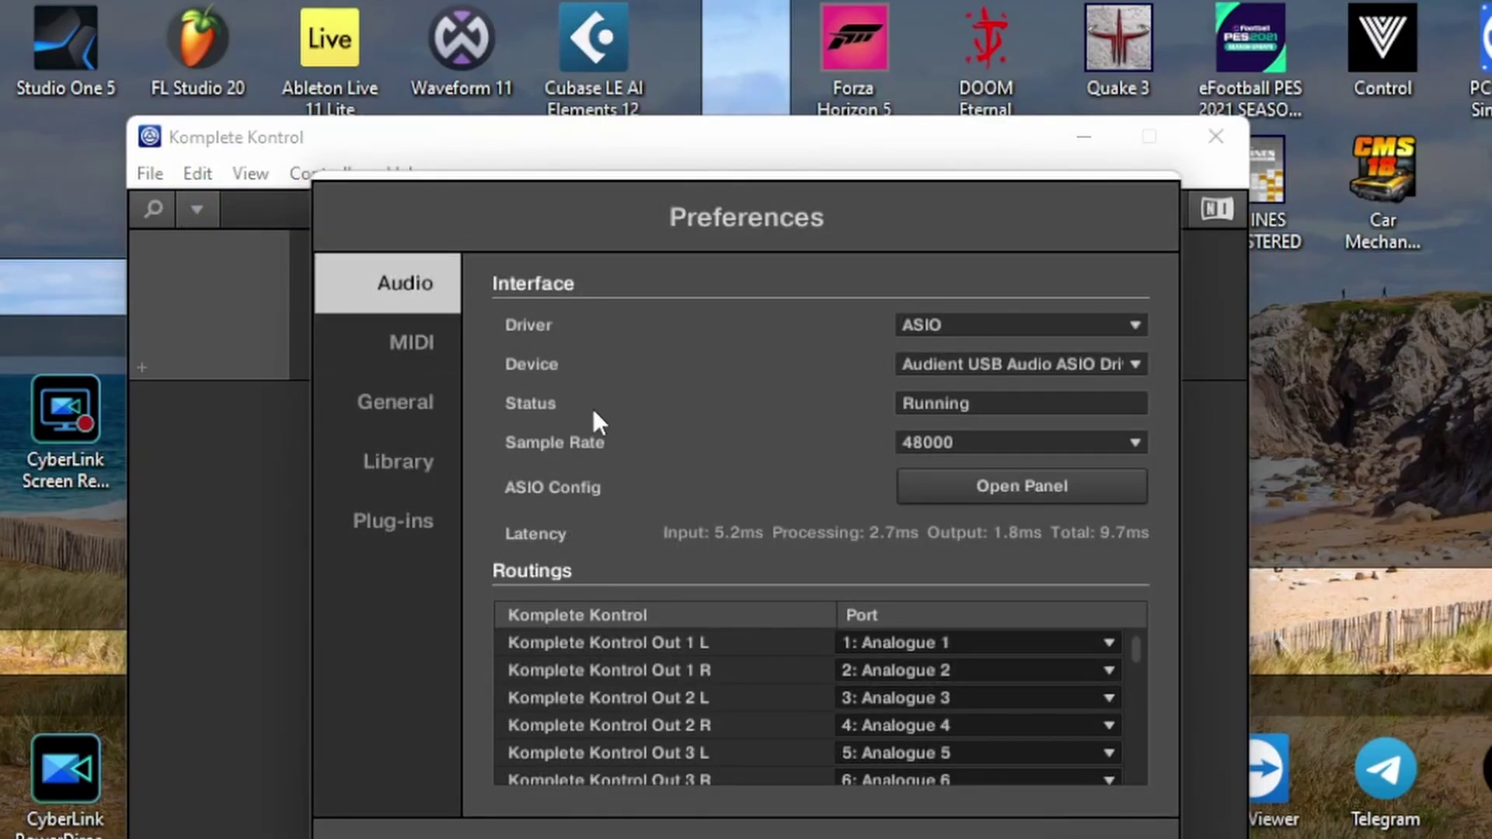
pyautogui.click(411, 345)
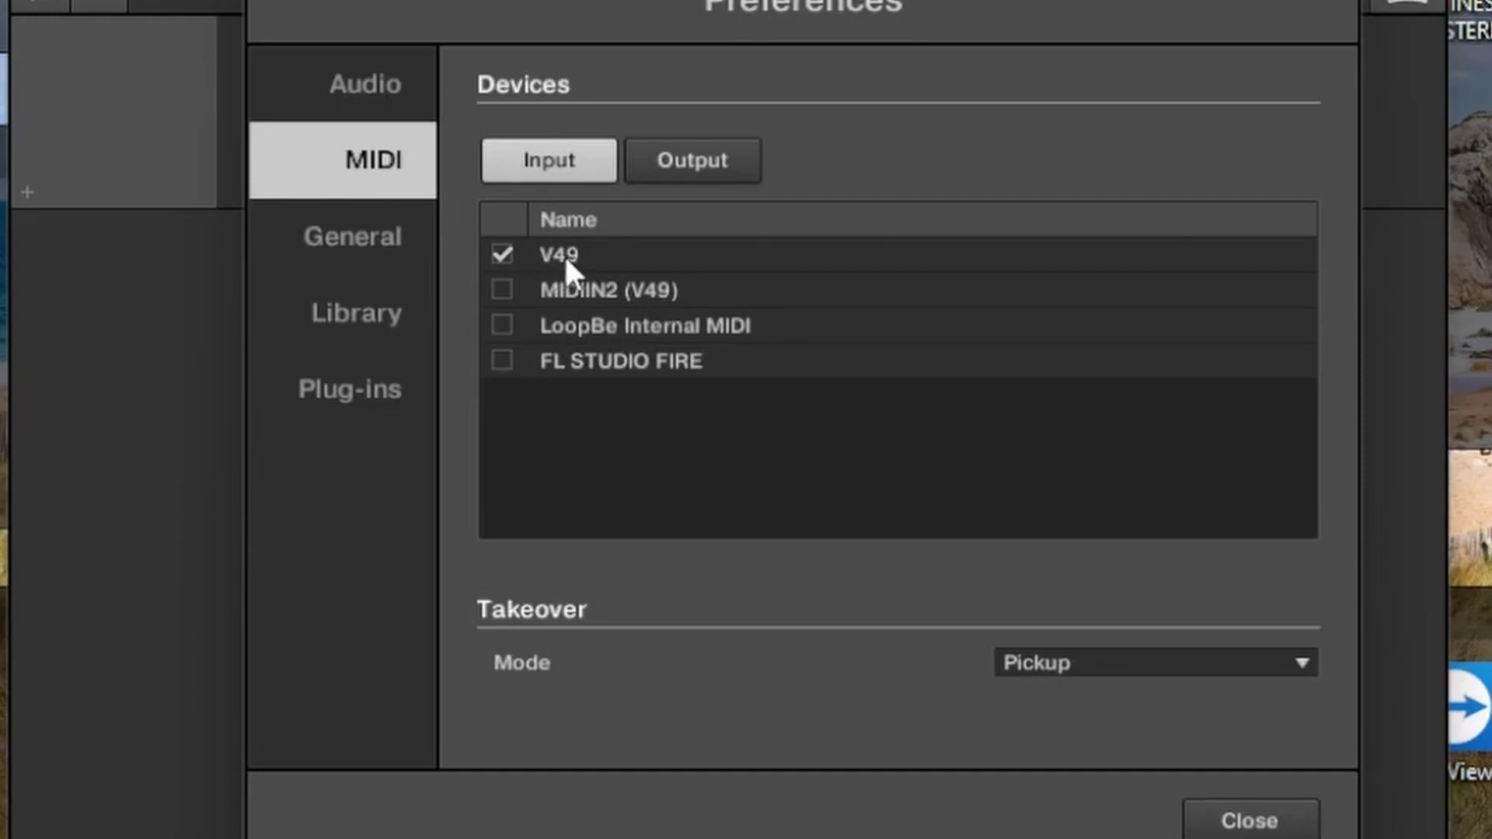
pyautogui.click(676, 161)
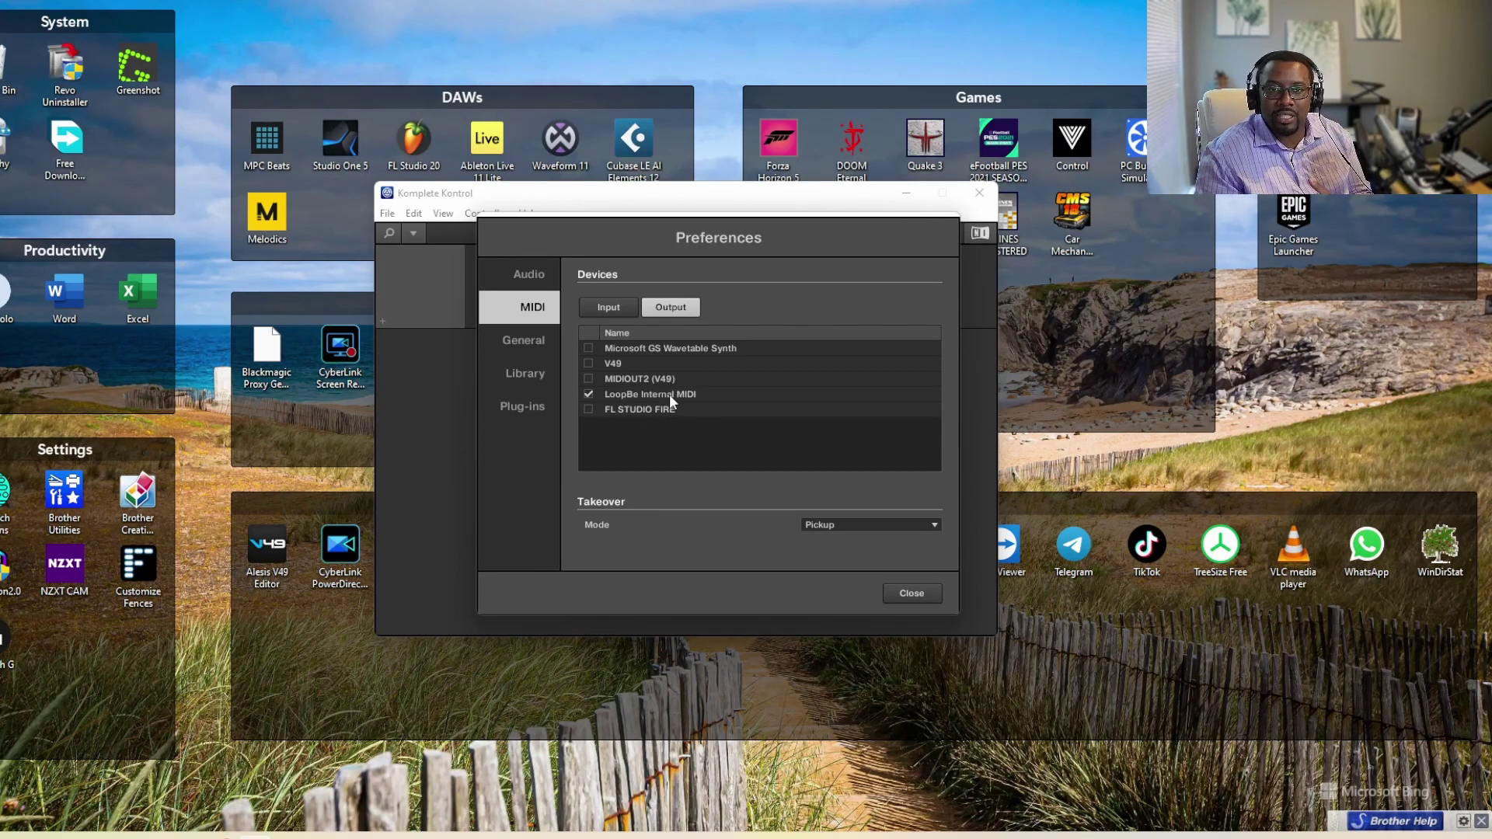
pyautogui.click(917, 595)
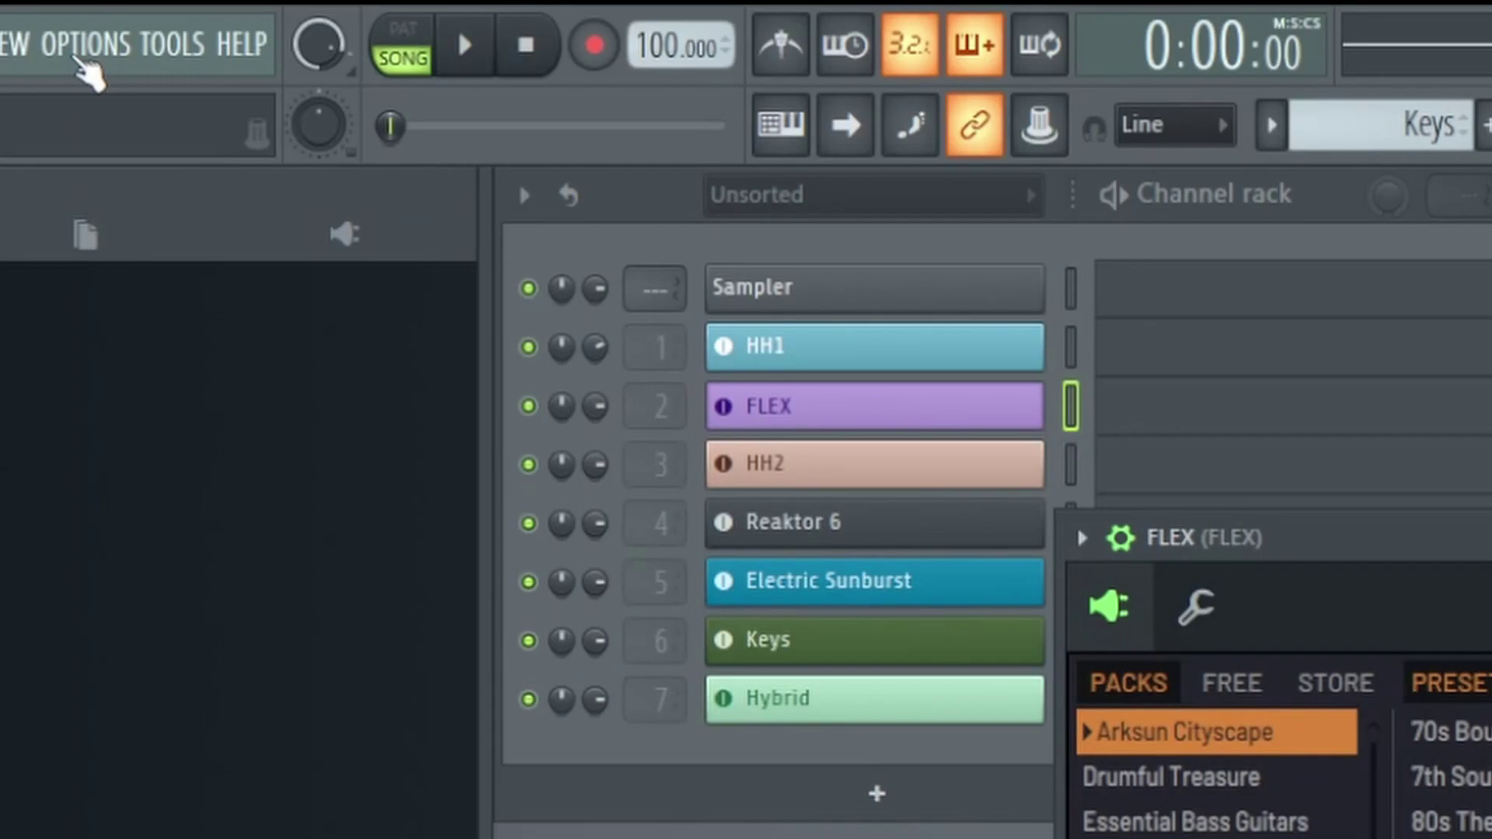
# Select and enable LoopBe Internal MIDI as an input in FL Studio's MIDI settings.
pyautogui.click(77, 56)
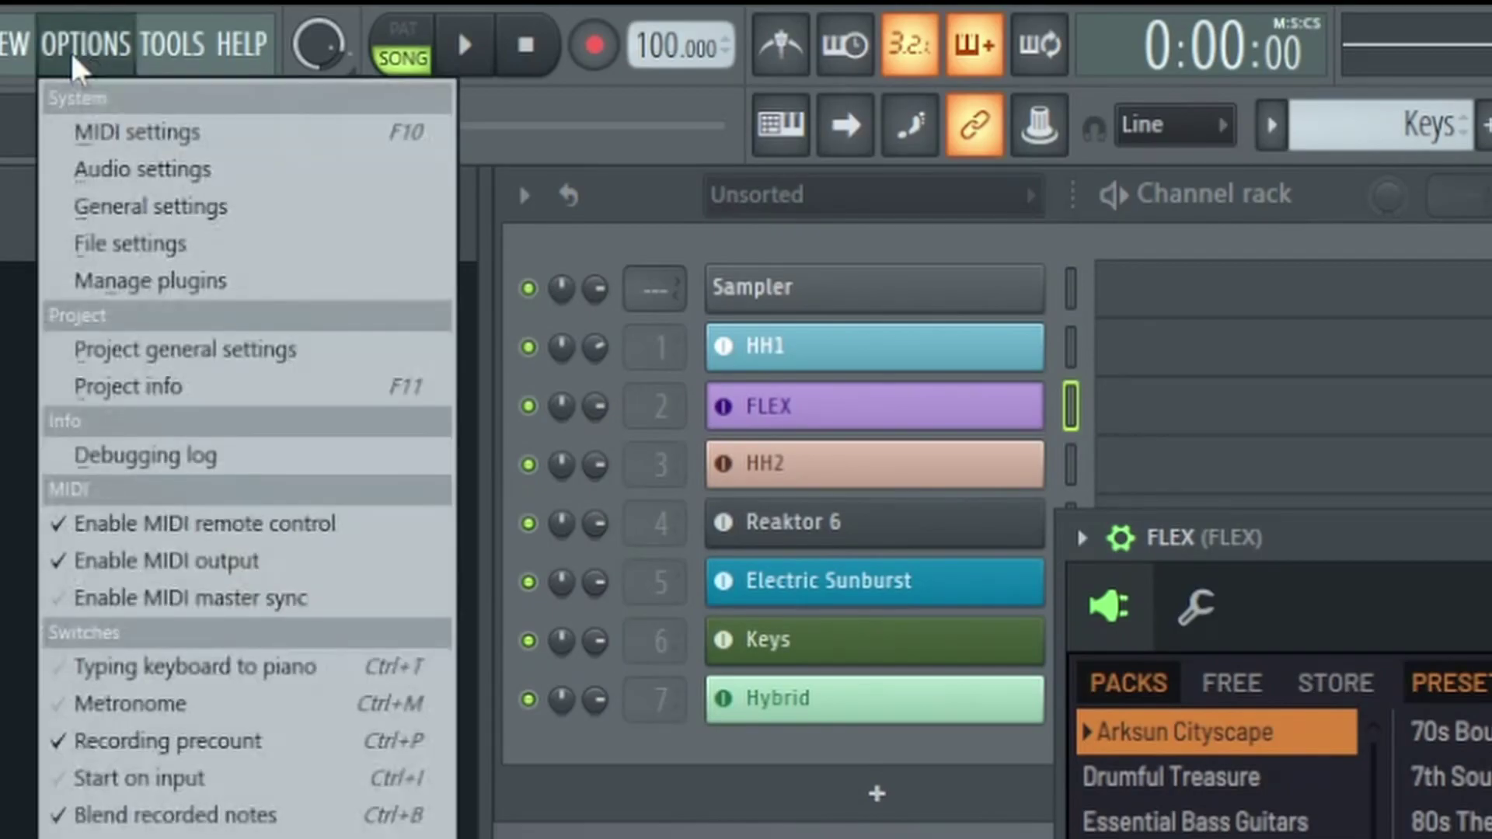
pyautogui.click(140, 132)
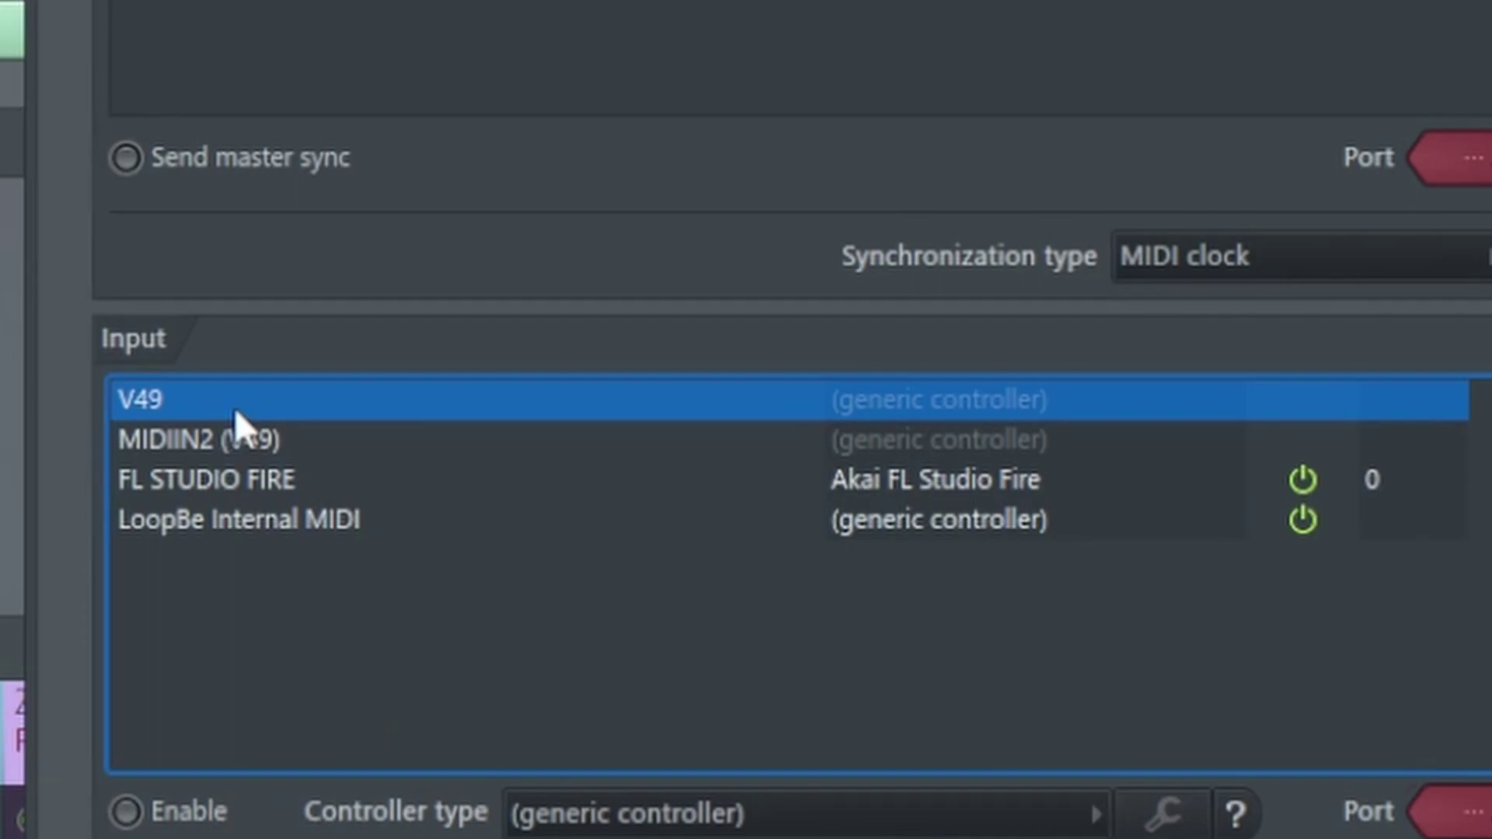
pyautogui.click(231, 517)
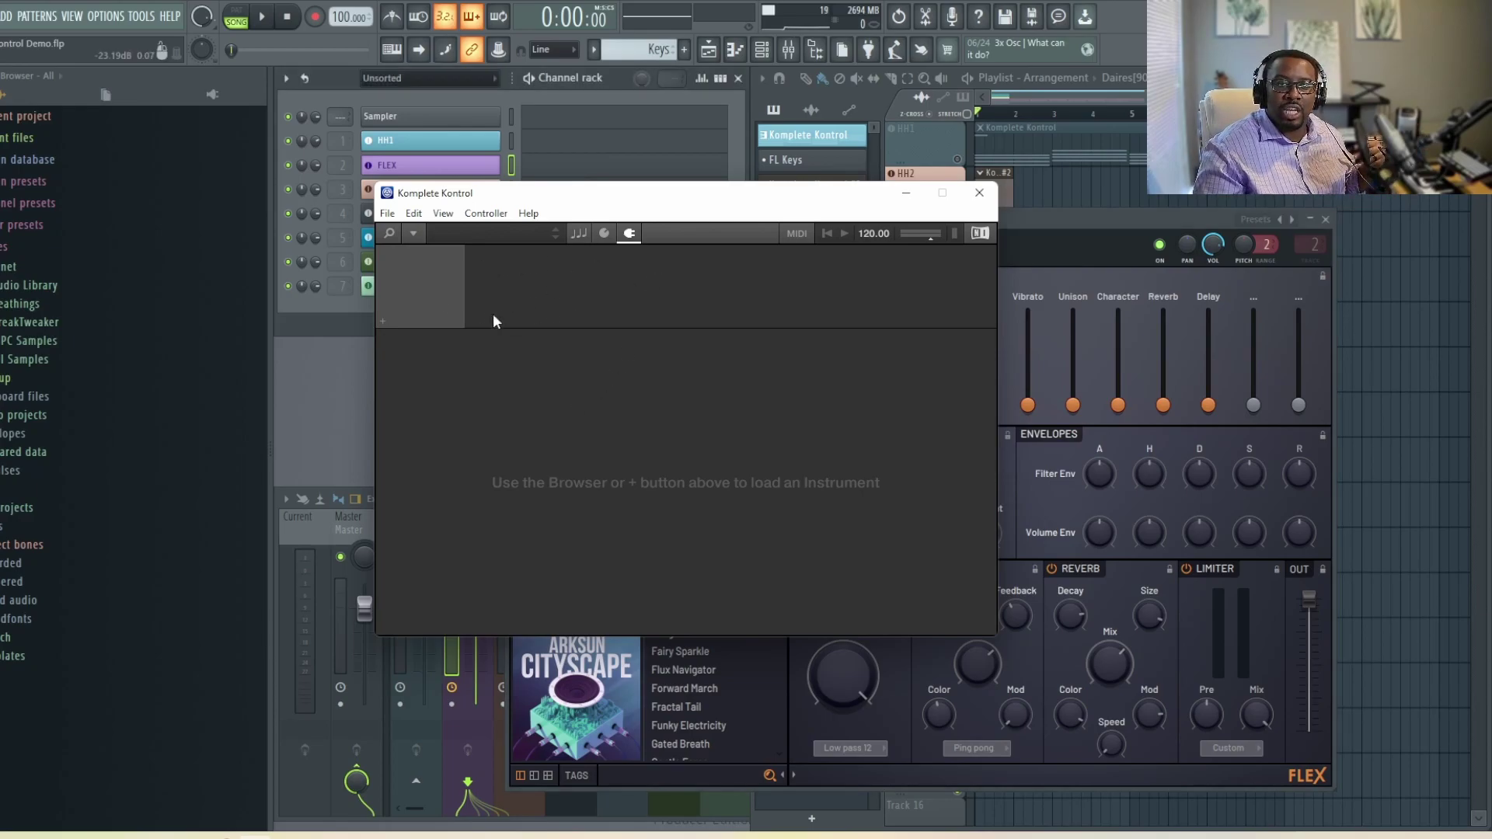
# Load the Ace of Space preset from the Essential Guitars pack into FLEX.
pyautogui.click(343, 339)
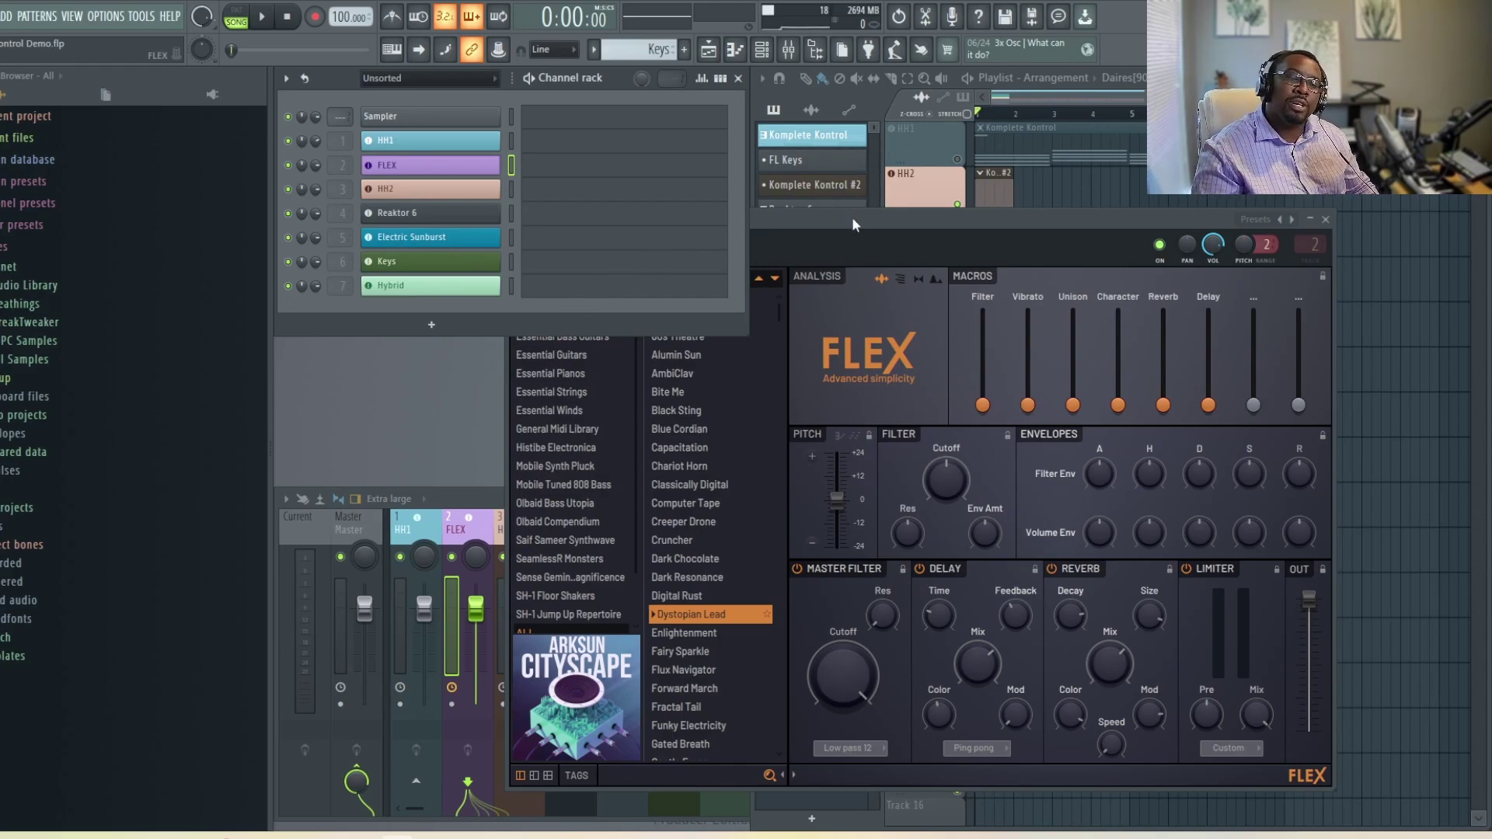
pyautogui.moveTo(853, 226); pyautogui.dragTo(916, 149)
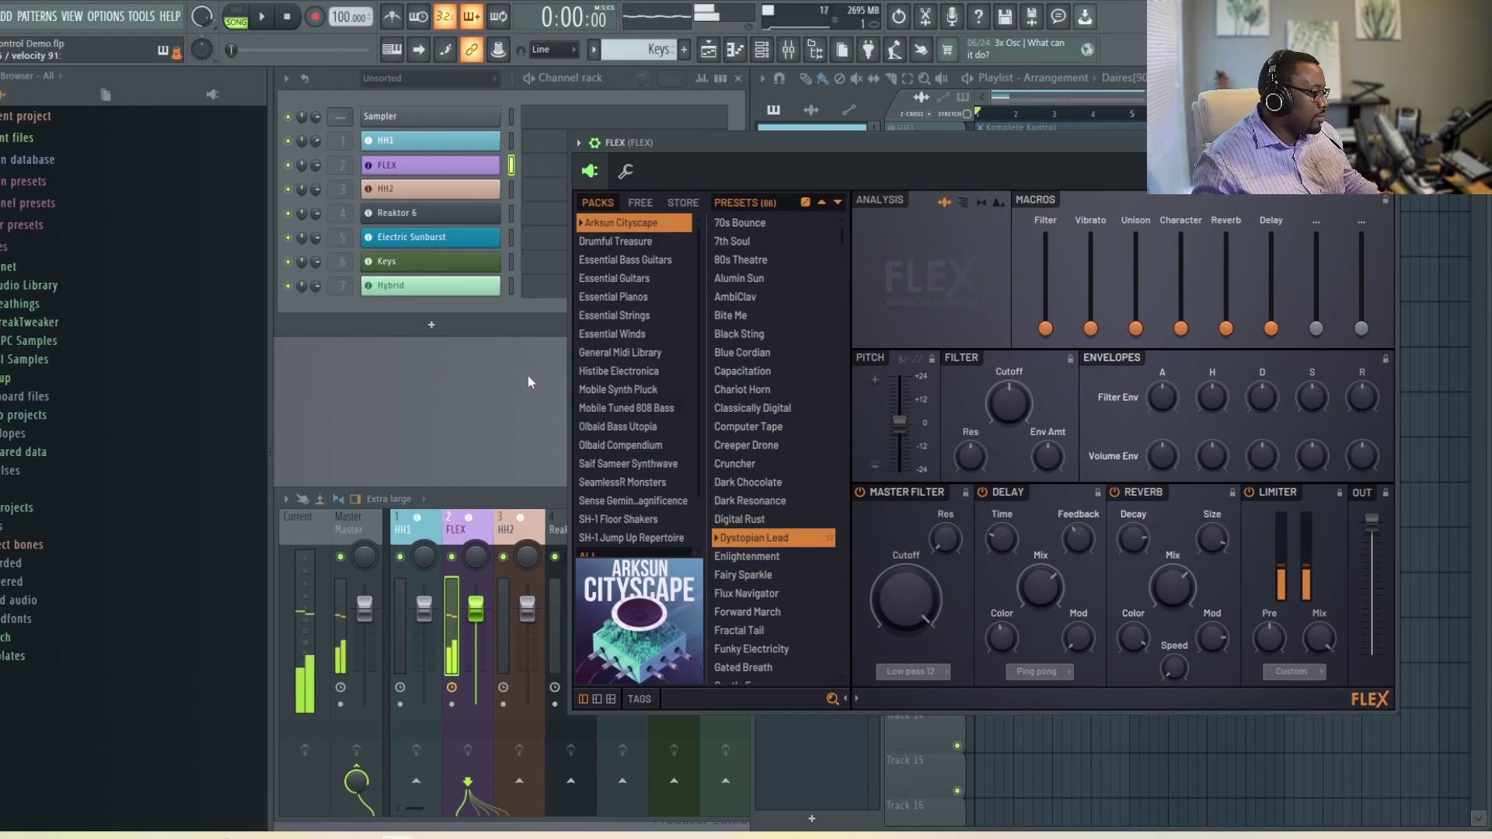
pyautogui.click(630, 278)
pyautogui.click(751, 259)
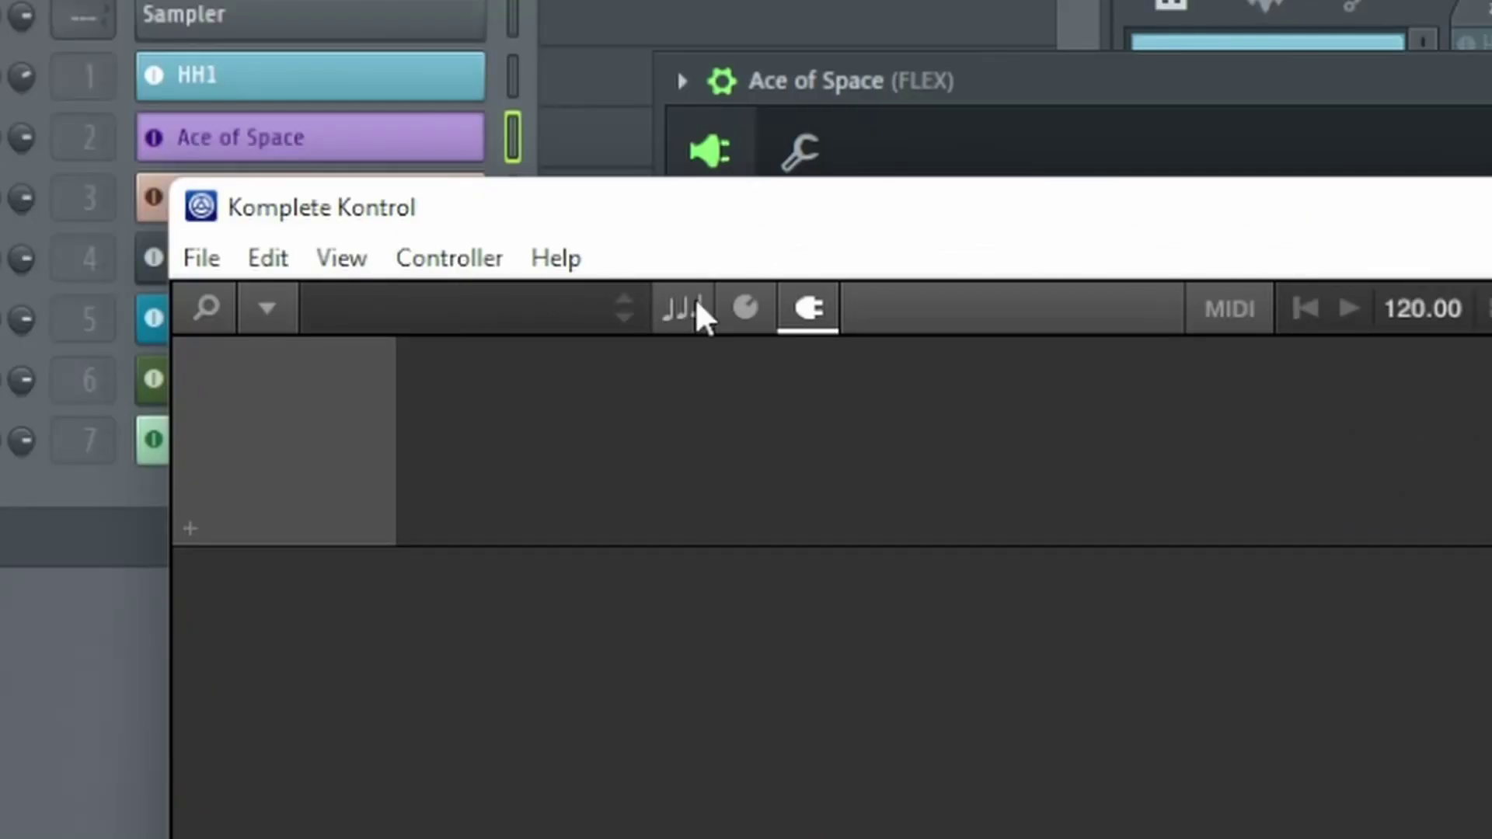
# Enable the Major scale in Smart Play, with Harmonizer chord mode and 1-3-5-7 chord type.
pyautogui.click(579, 233)
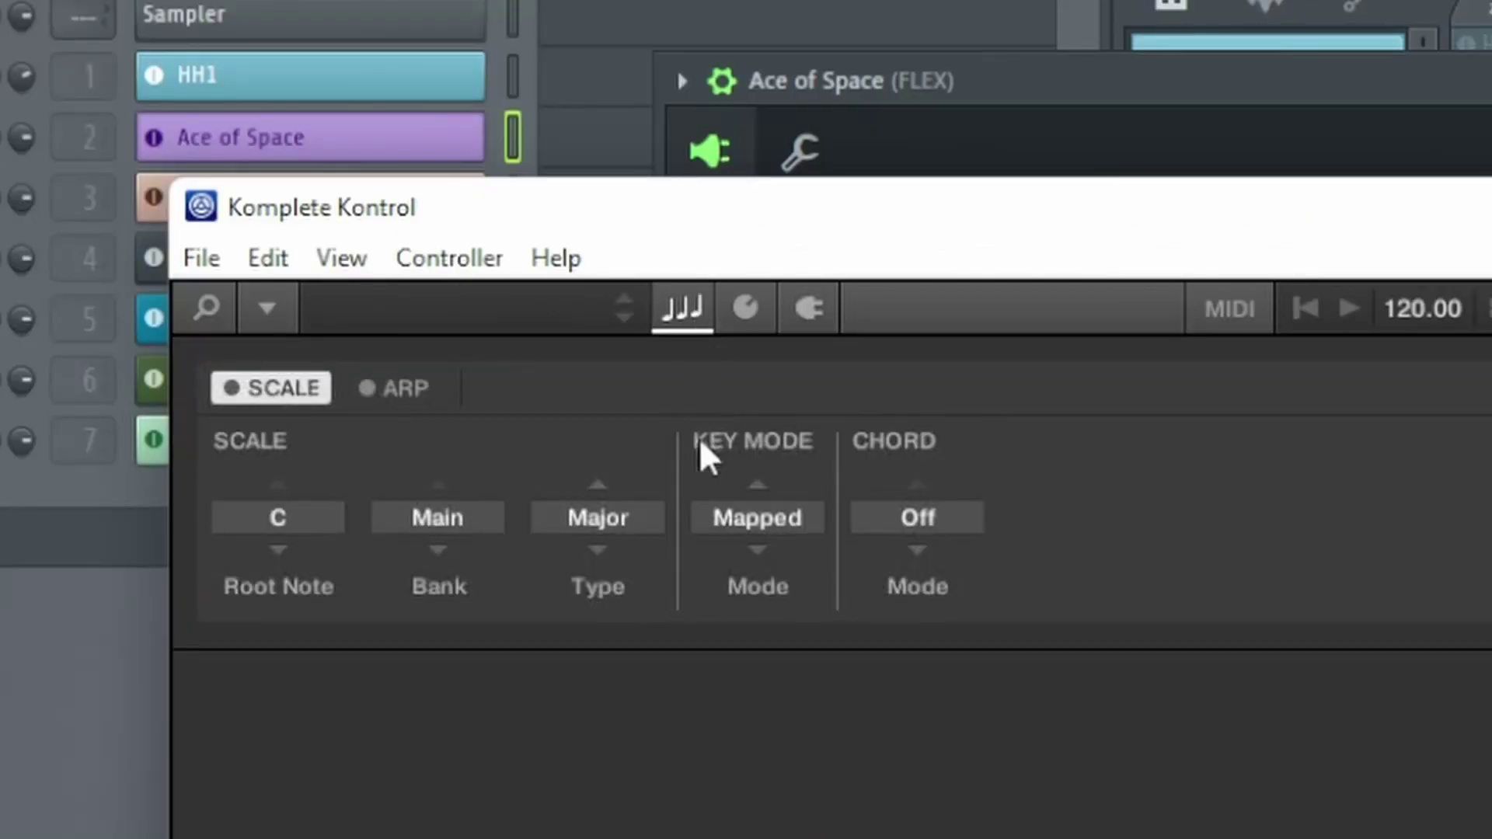
pyautogui.click(234, 397)
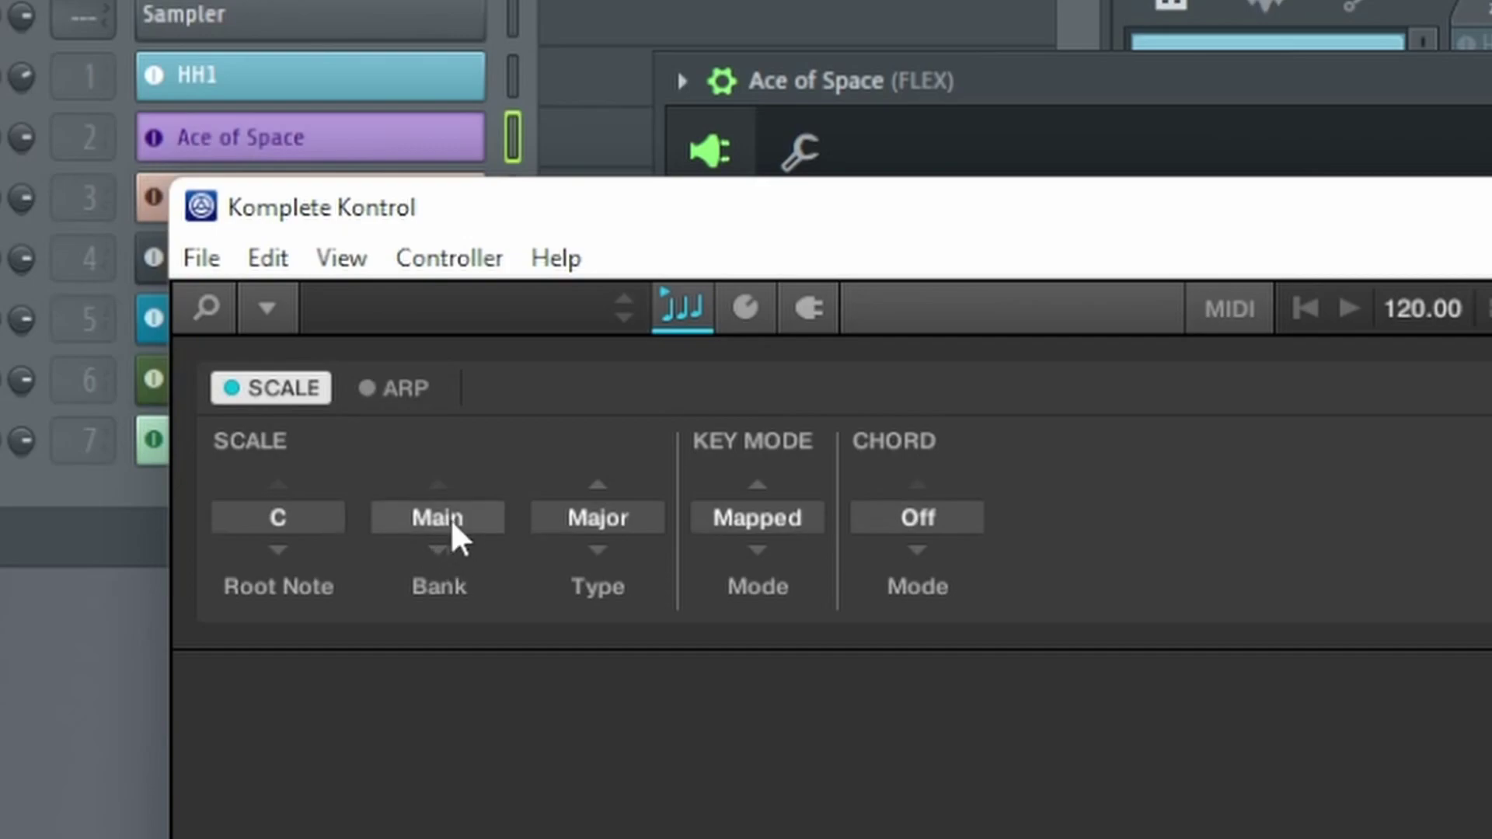
pyautogui.click(598, 521)
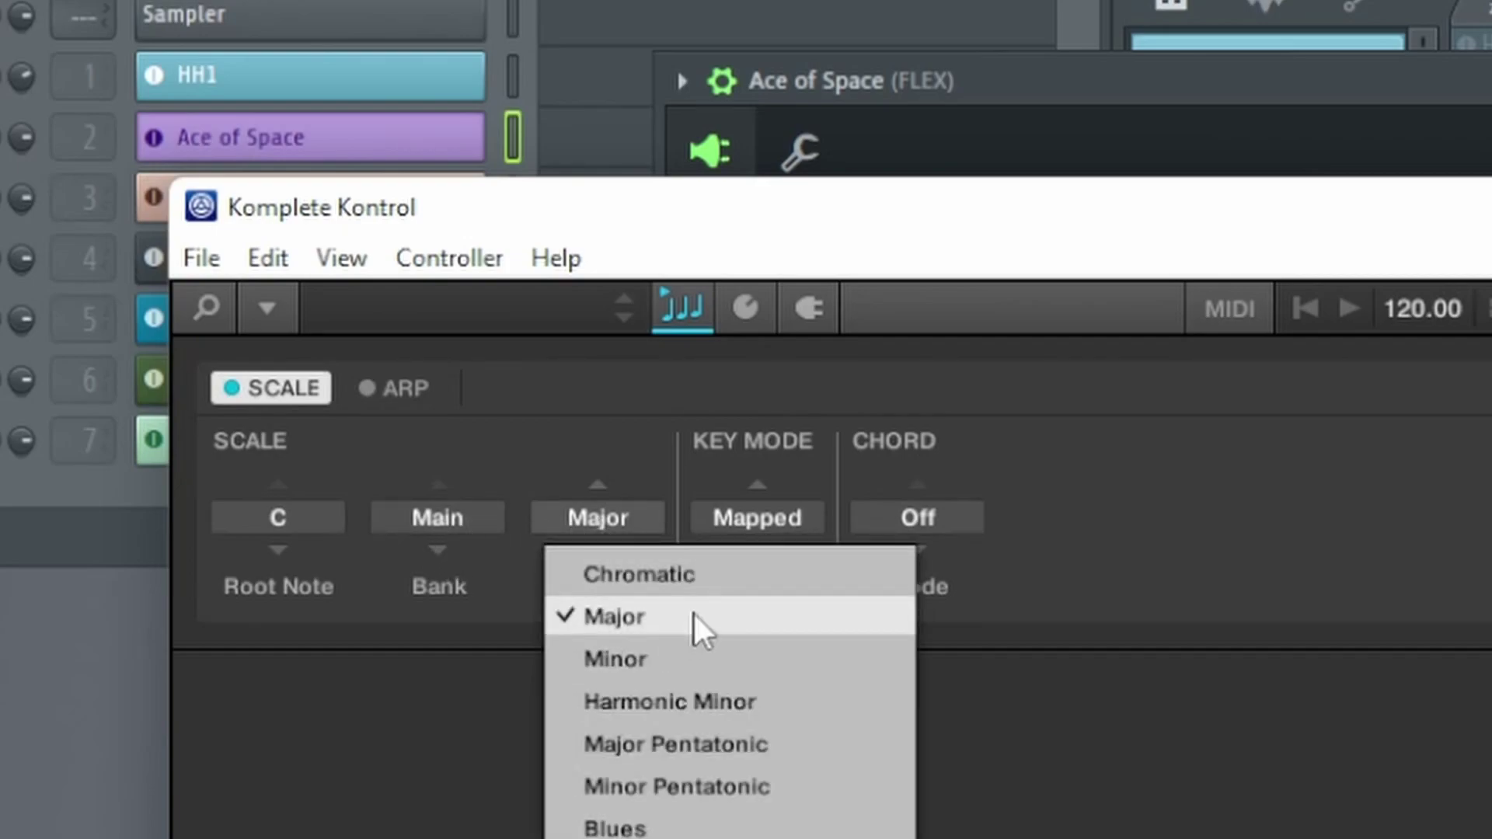
pyautogui.click(921, 598)
pyautogui.click(913, 520)
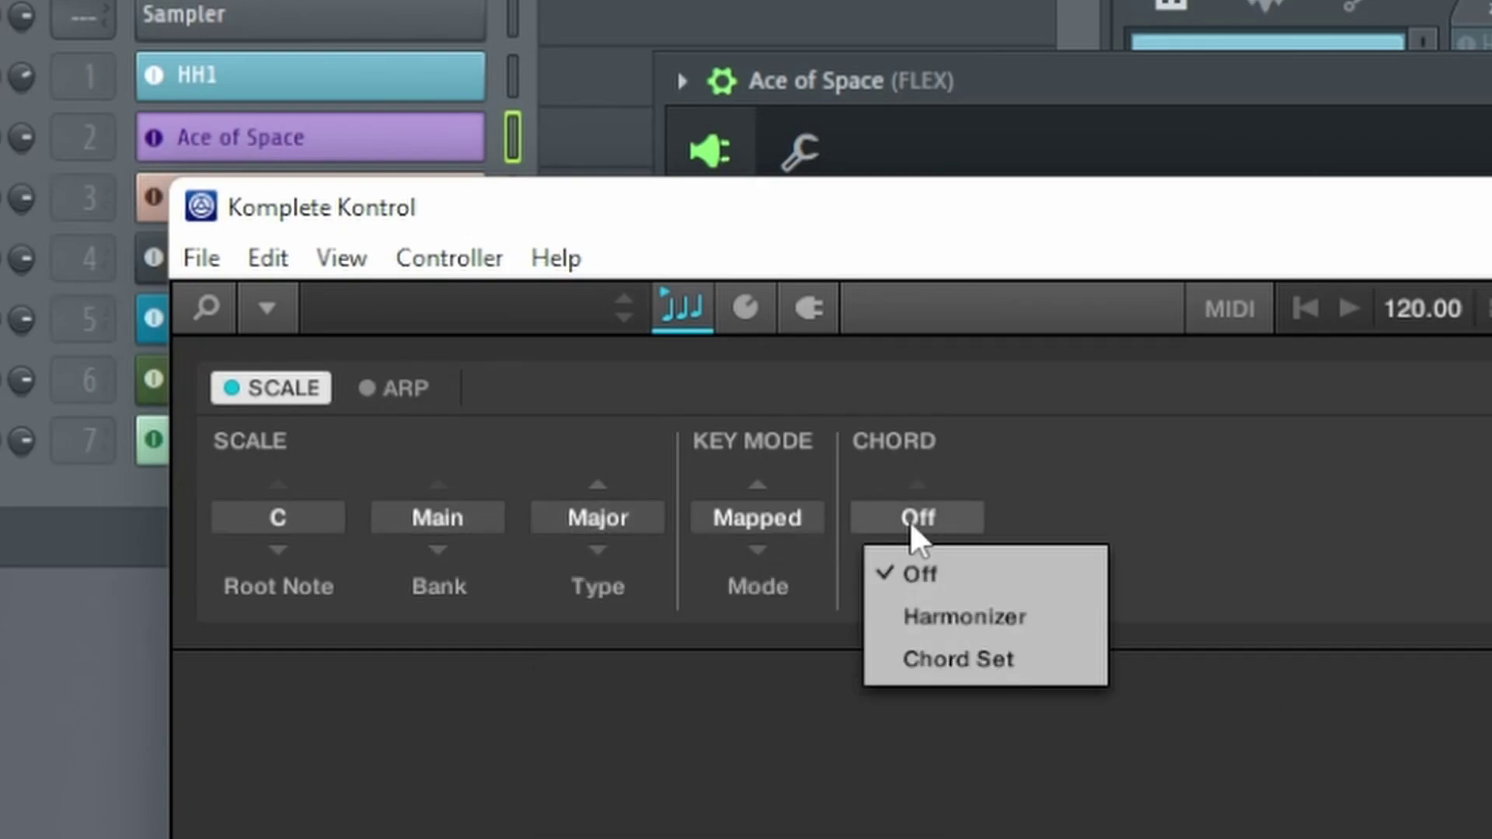
pyautogui.click(989, 631)
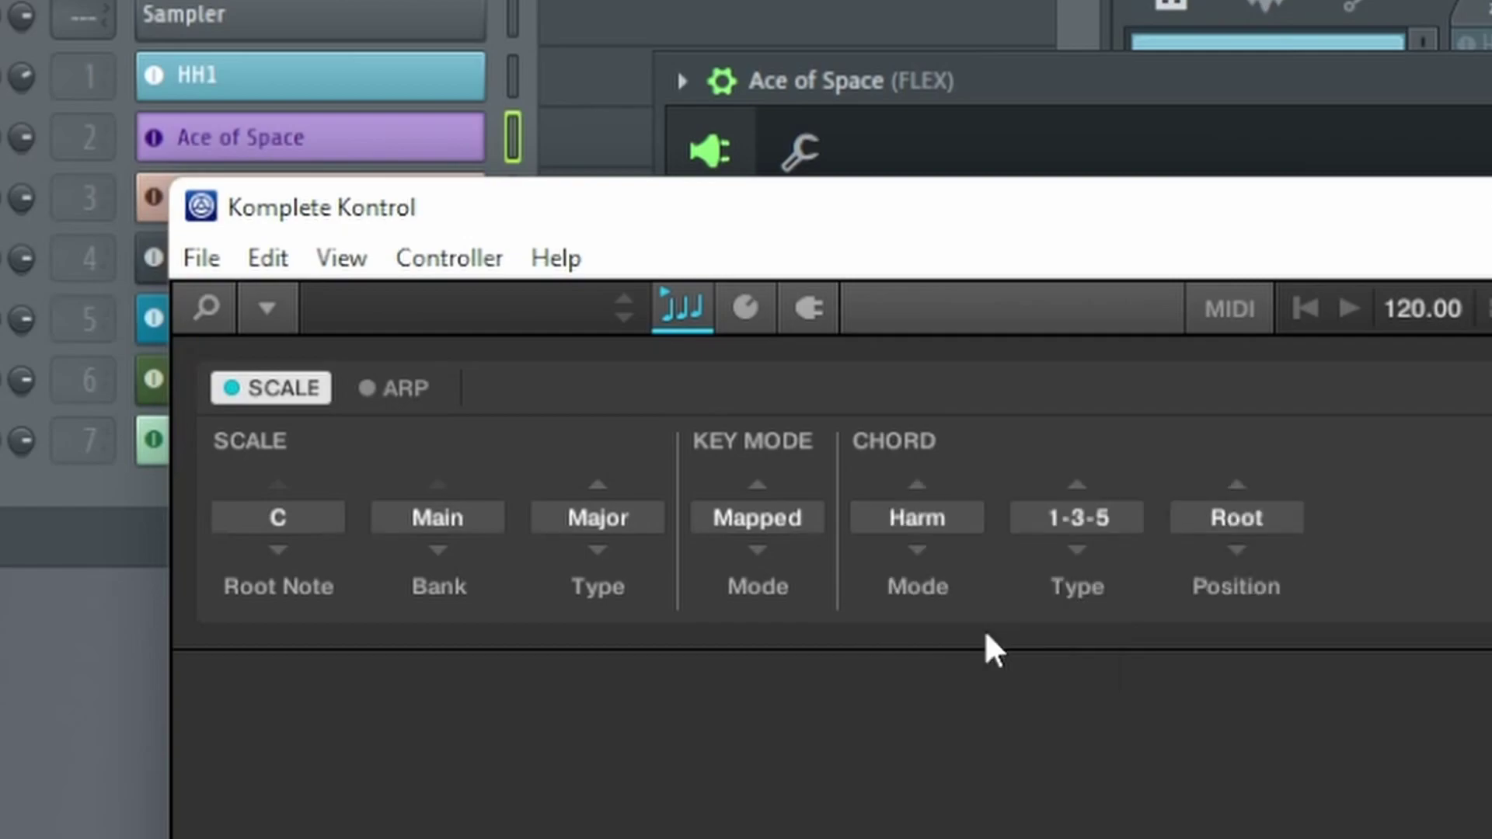
pyautogui.click(1086, 536)
pyautogui.click(1133, 786)
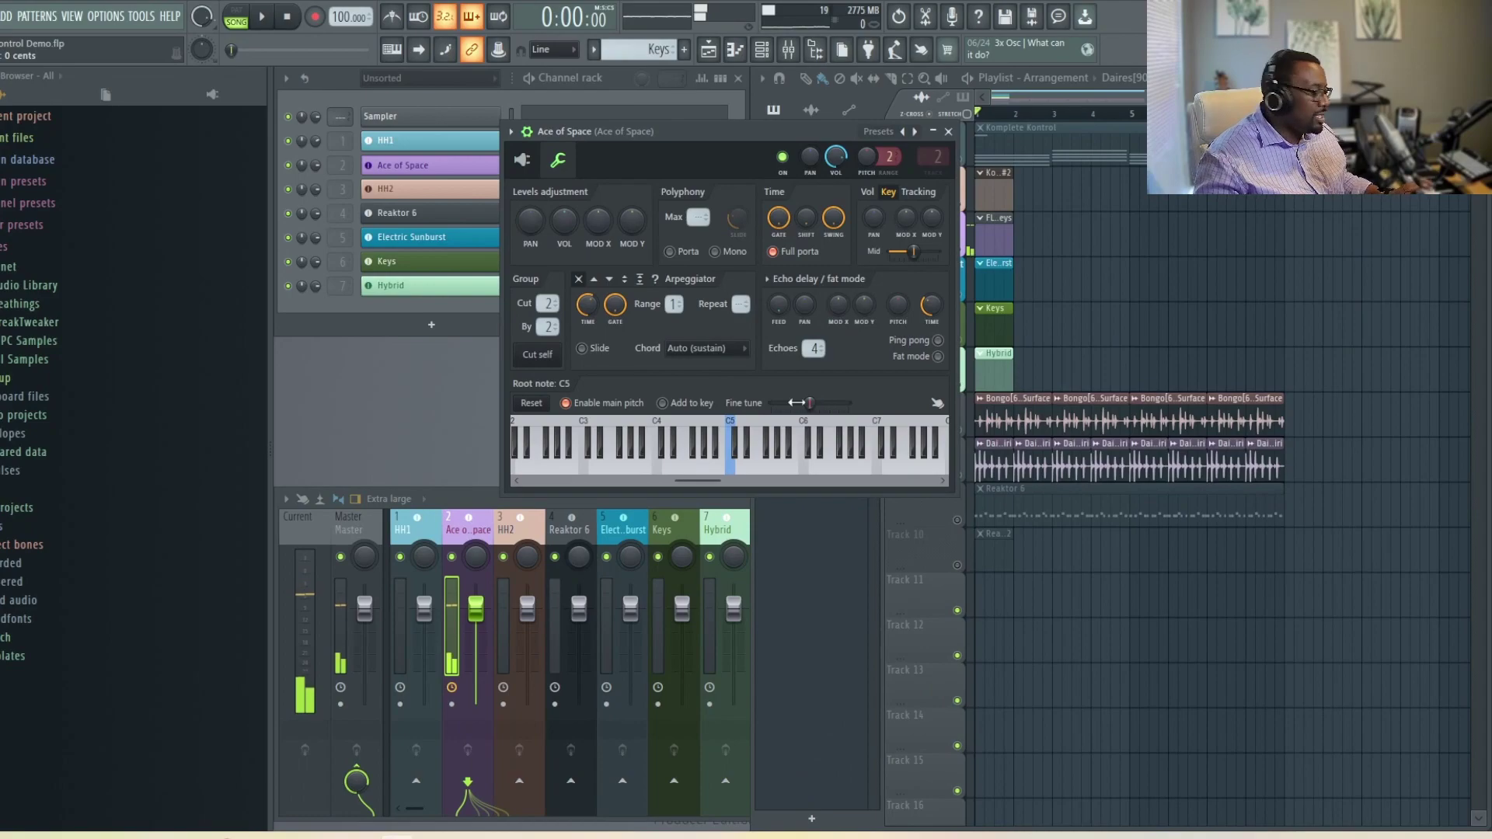
# Open the piano roll from the Ace of Space channel's options menu.
pyautogui.click(511, 131)
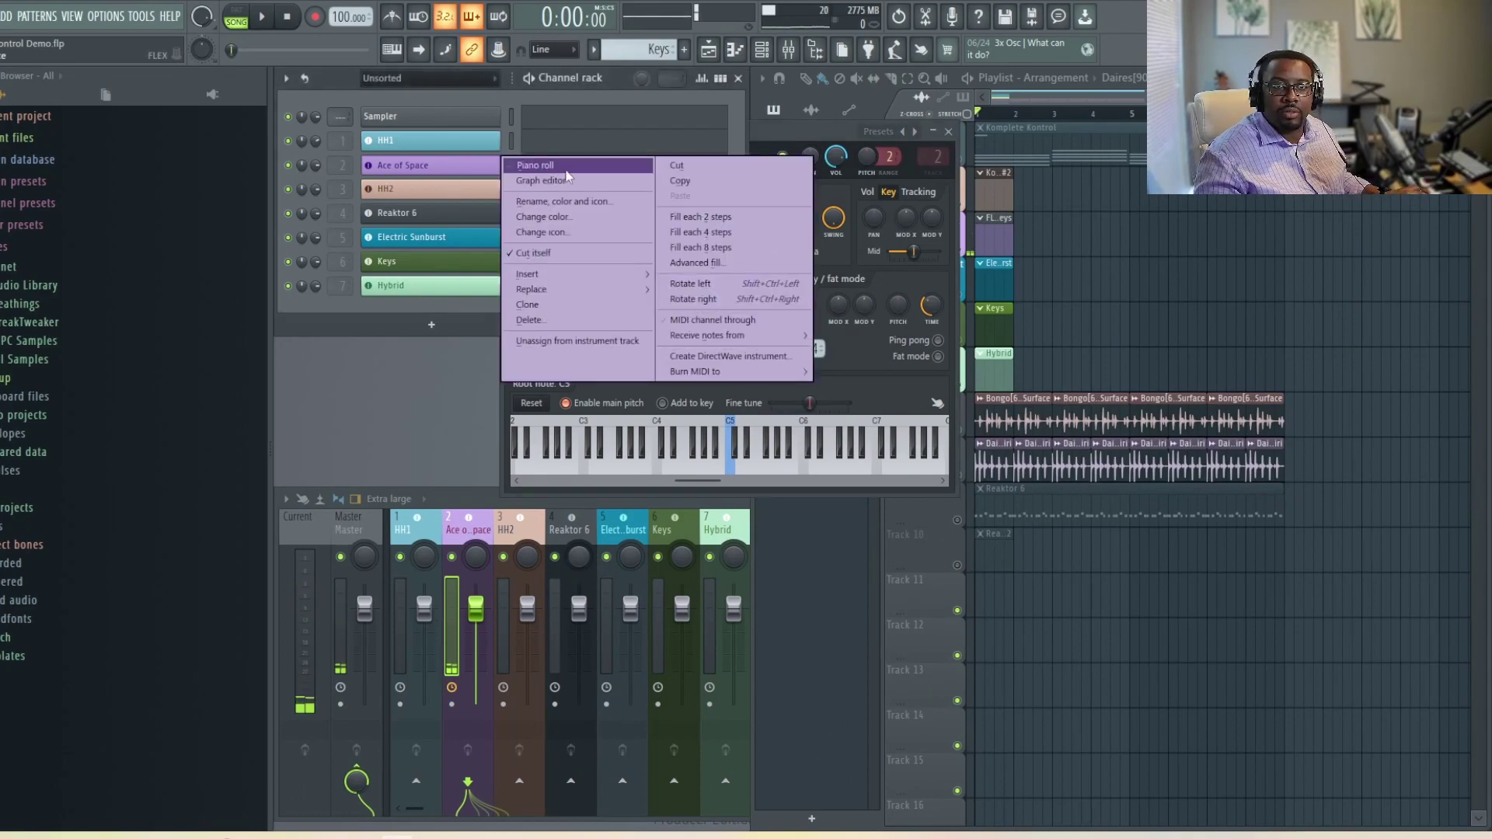
pyautogui.click(536, 160)
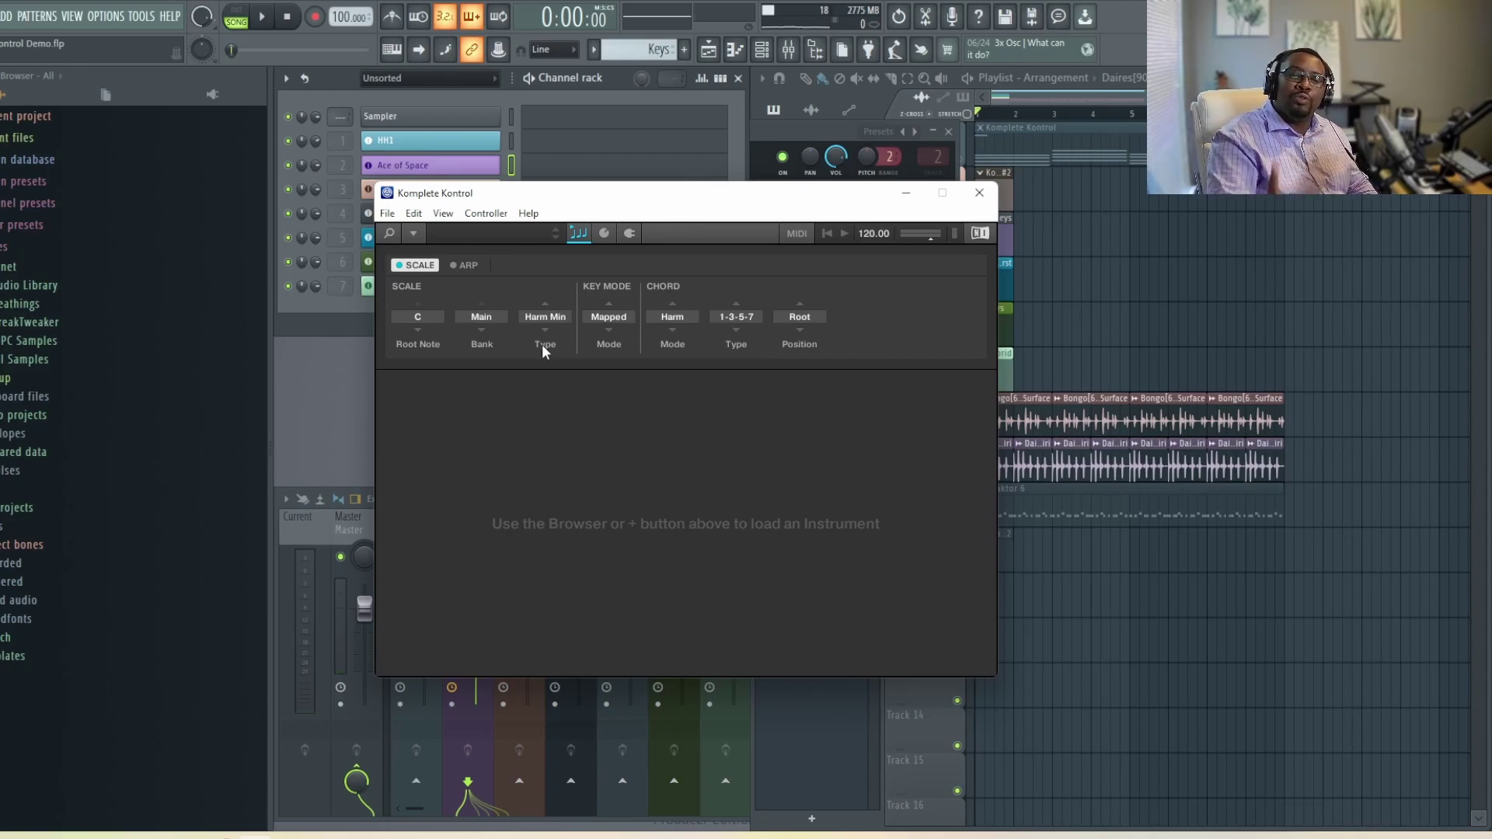
# Show Komplete Kontrol's scale bank list and open the Reaktor 6 channel's plugin.
pyautogui.click(481, 316)
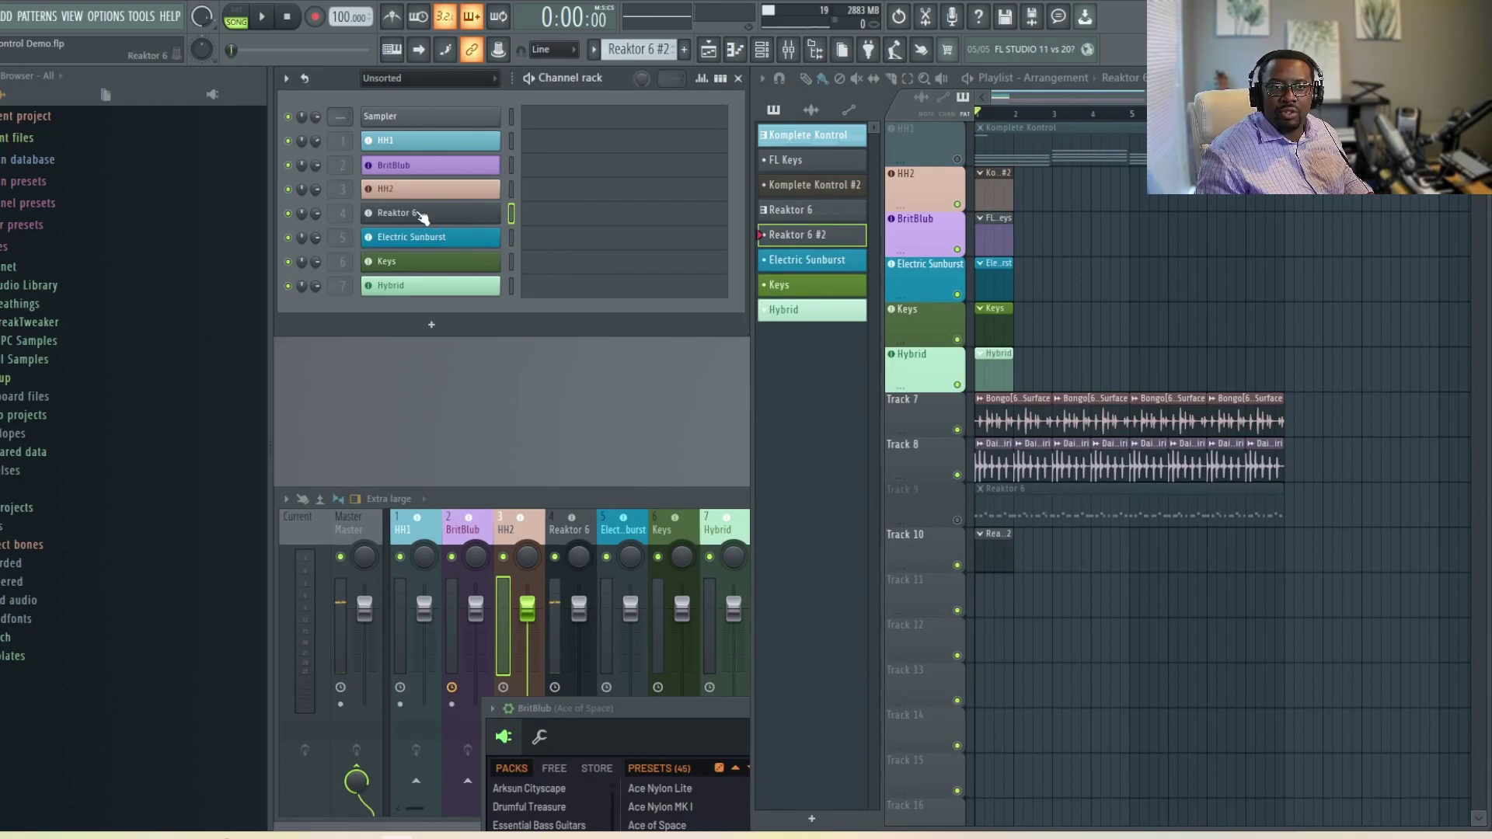
pyautogui.click(418, 213)
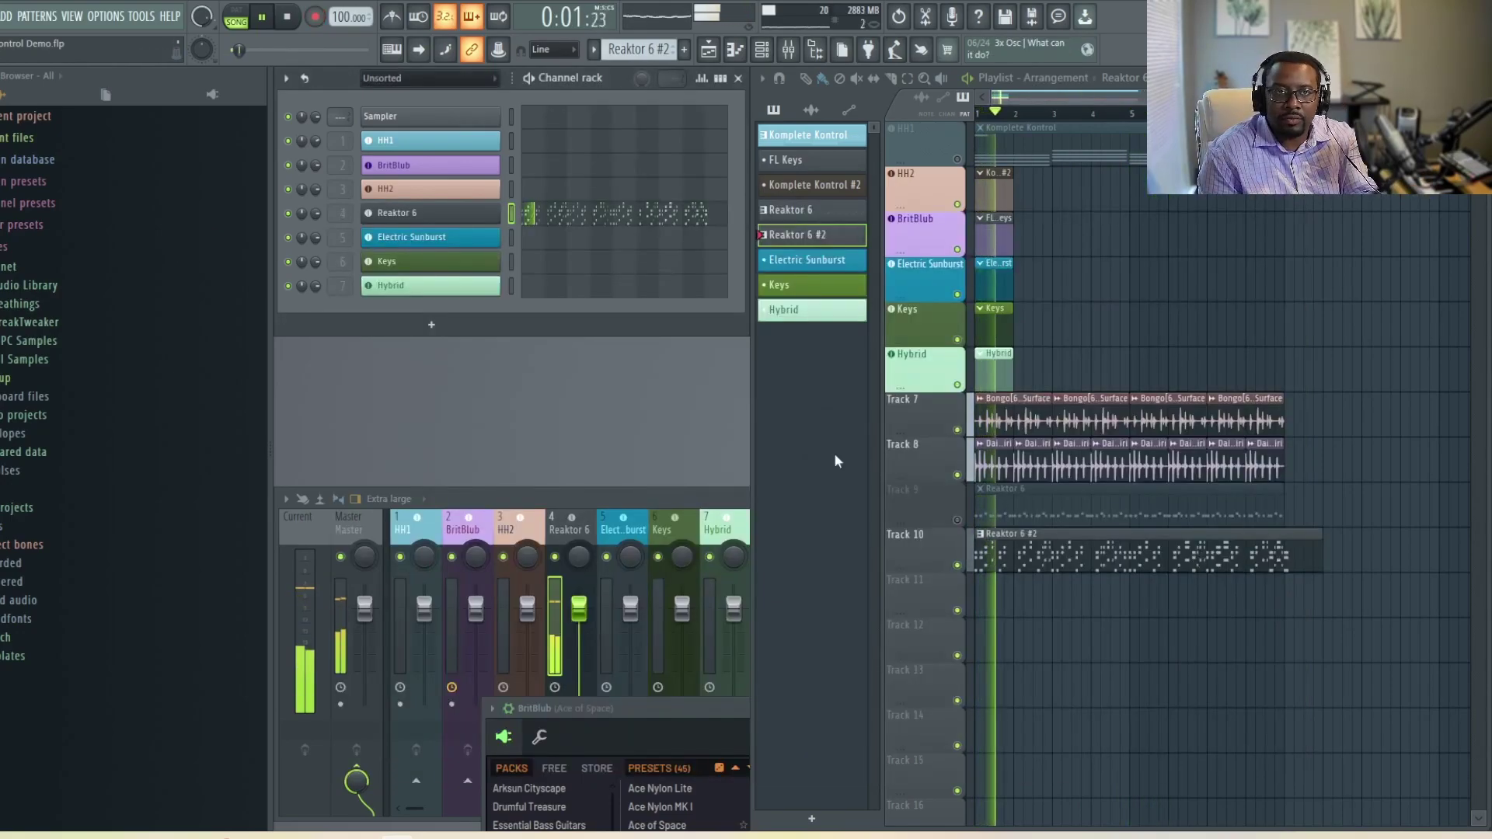
# In the Reaktor 6 piano roll, delete the G5, F5 and C5 notes at bar 9 and snap to 1/4 beat.
pyautogui.click(699, 218)
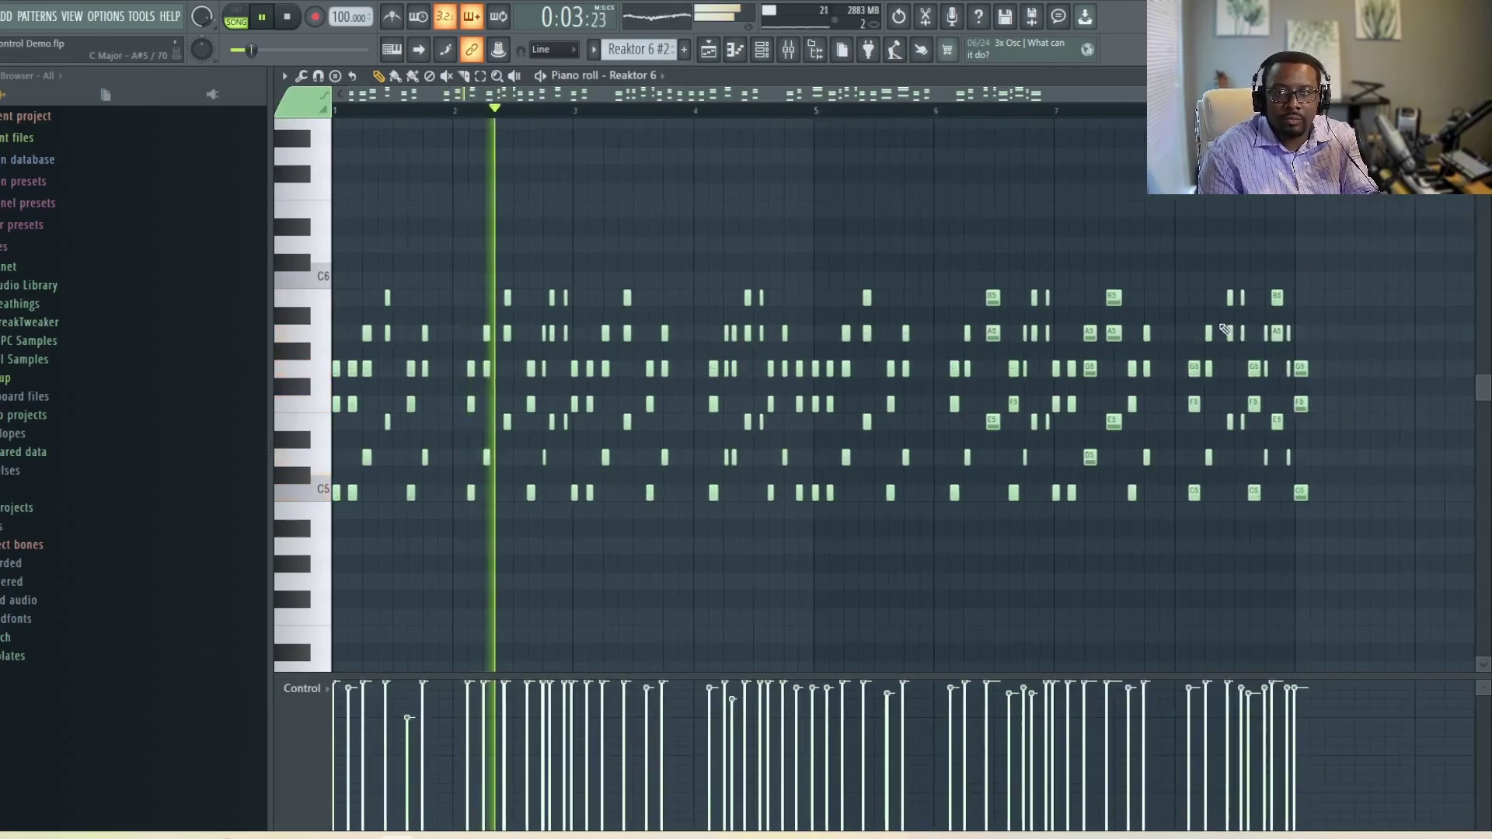
pyautogui.keyDown('ctrl'); pyautogui.scroll(5, 1308, 223); pyautogui.keyUp('ctrl')
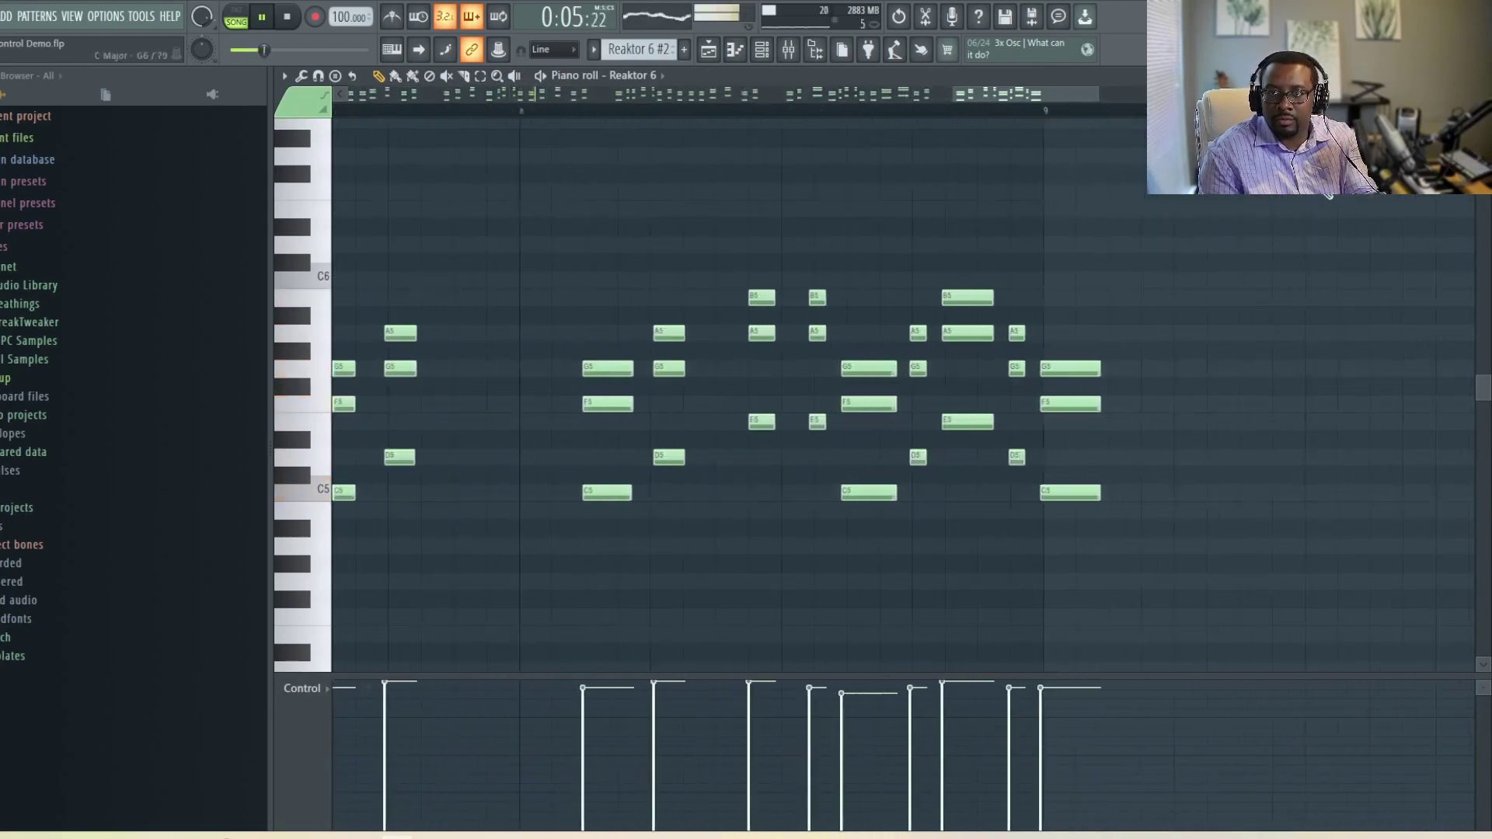
pyautogui.keyDown('ctrl'); pyautogui.scroll(1, 1308, 223); pyautogui.keyUp('ctrl')
pyautogui.rightClick(1011, 368)
pyautogui.rightClick(995, 403)
pyautogui.rightClick(987, 493)
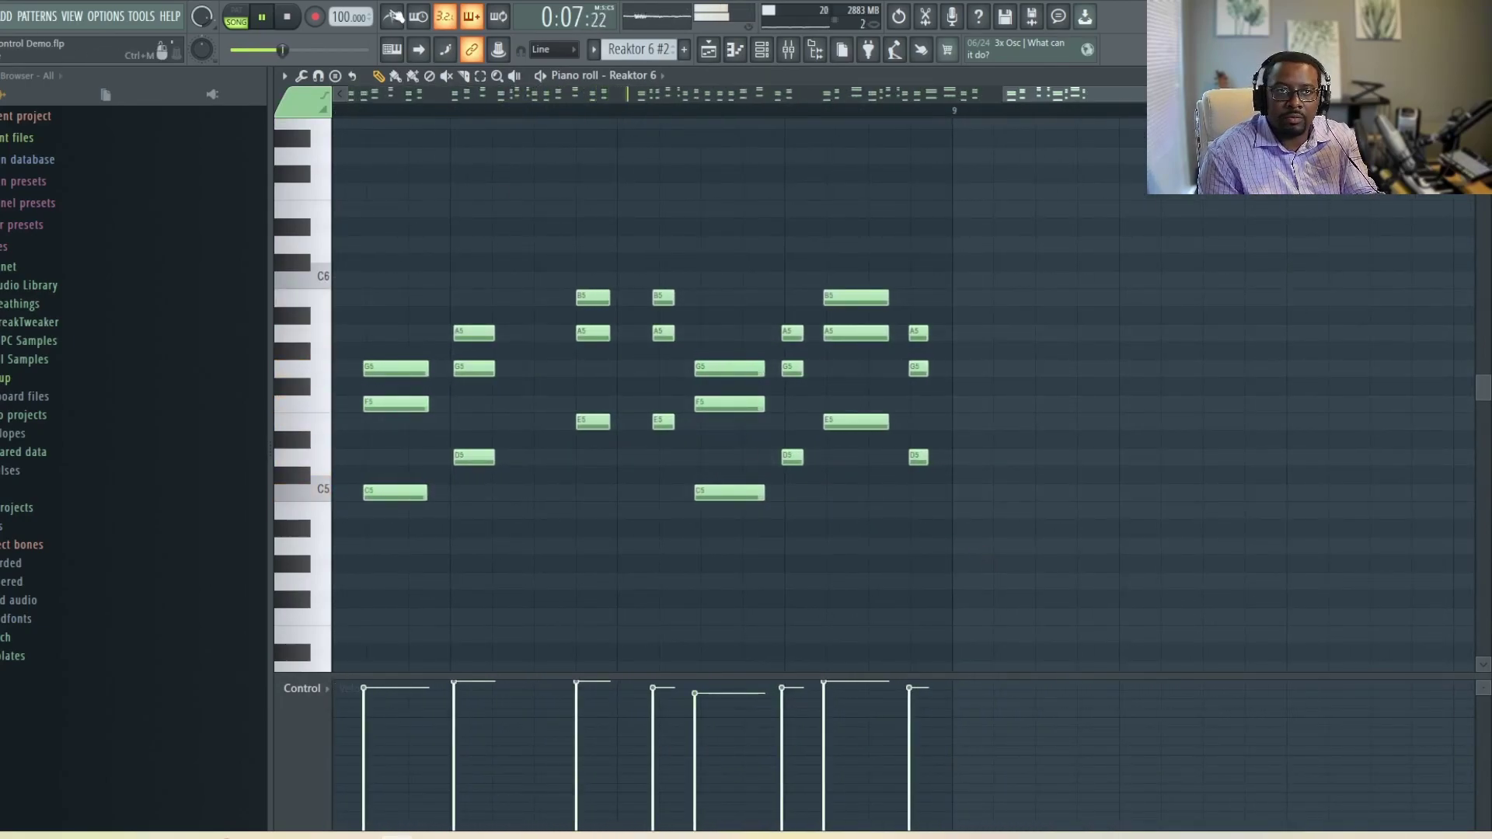
pyautogui.click(541, 49)
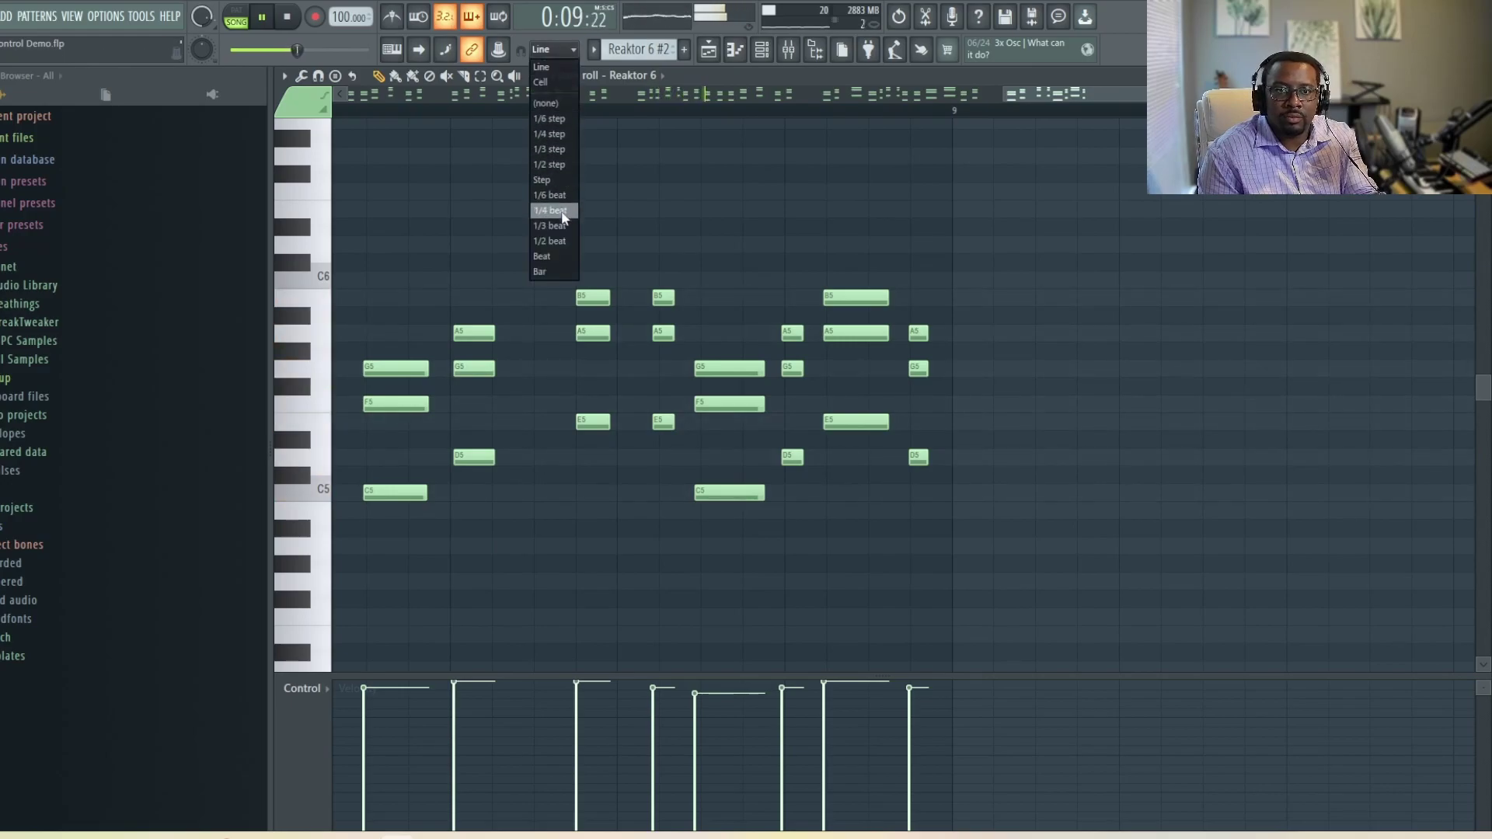